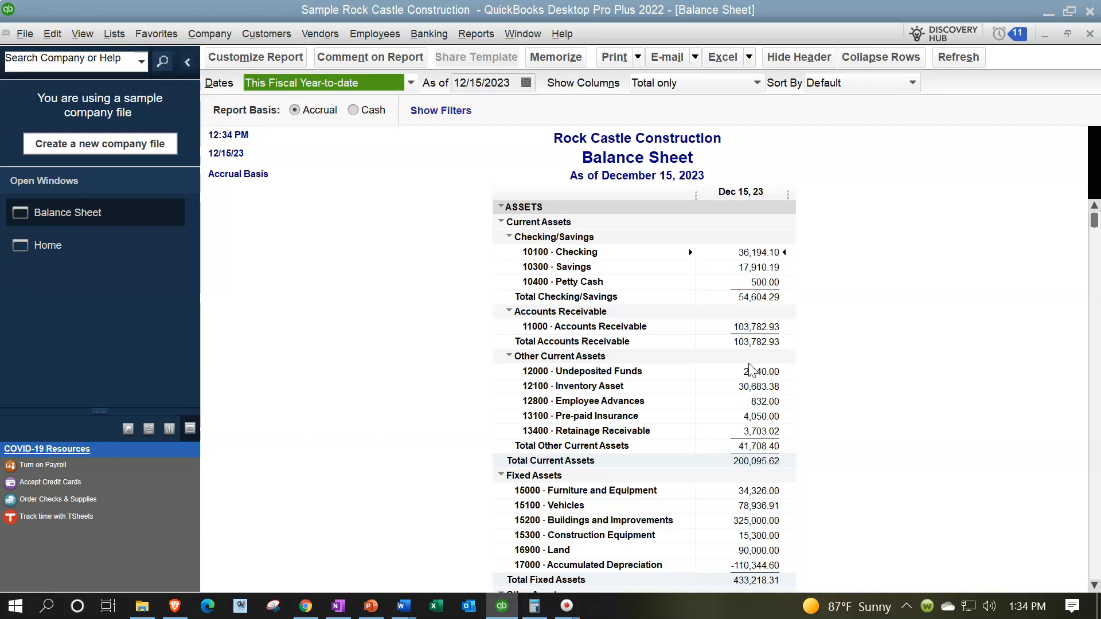
pyautogui.click(556, 57)
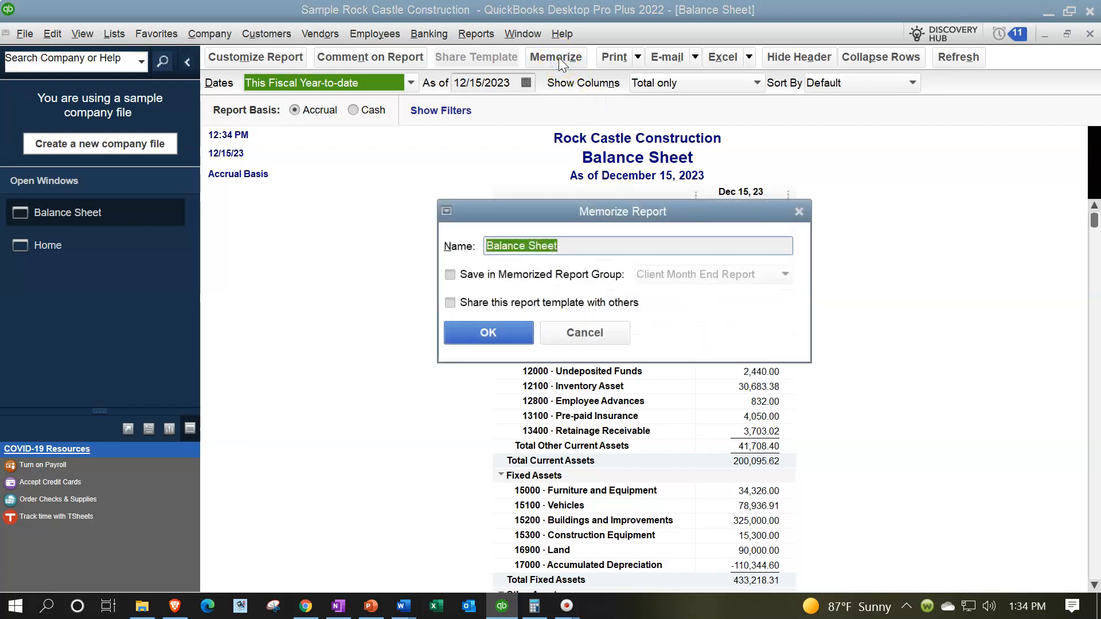
pyautogui.click(511, 272)
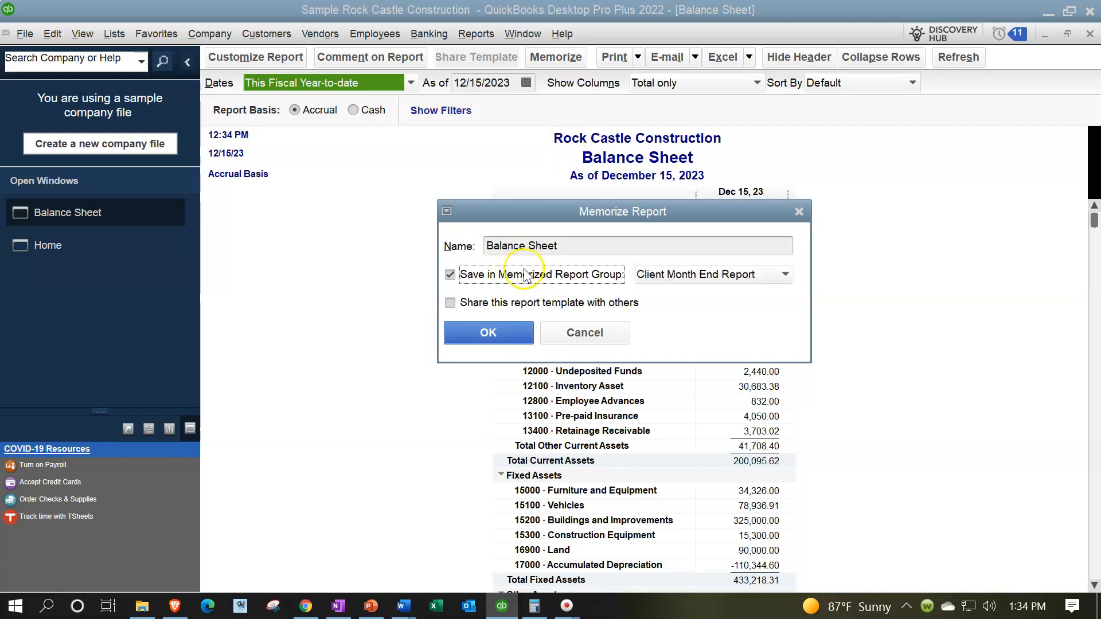
pyautogui.click(785, 274)
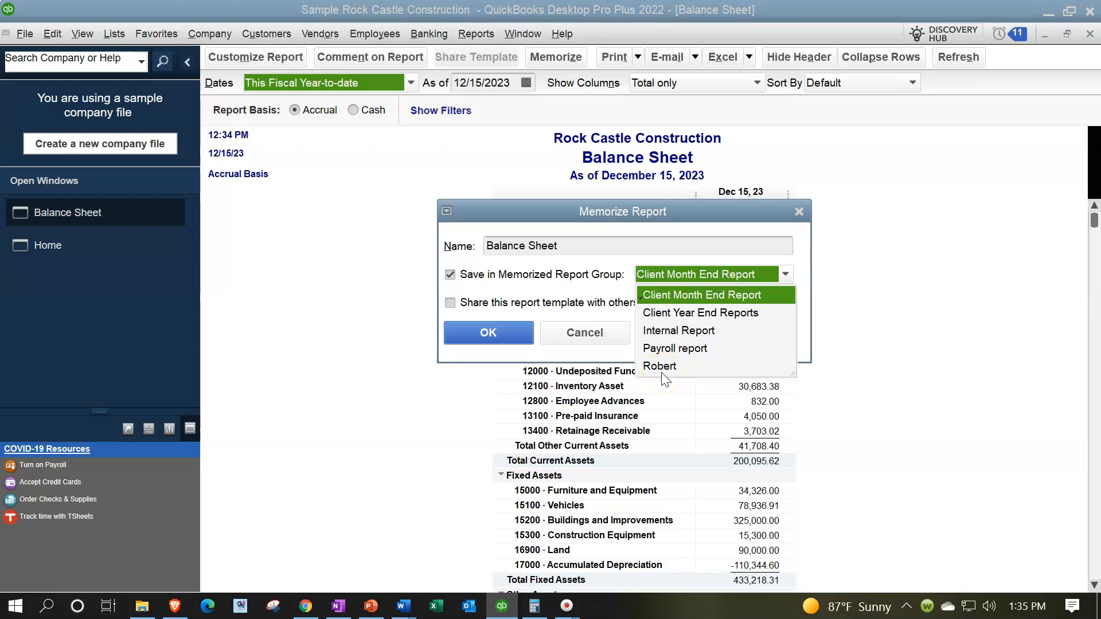
pyautogui.click(799, 211)
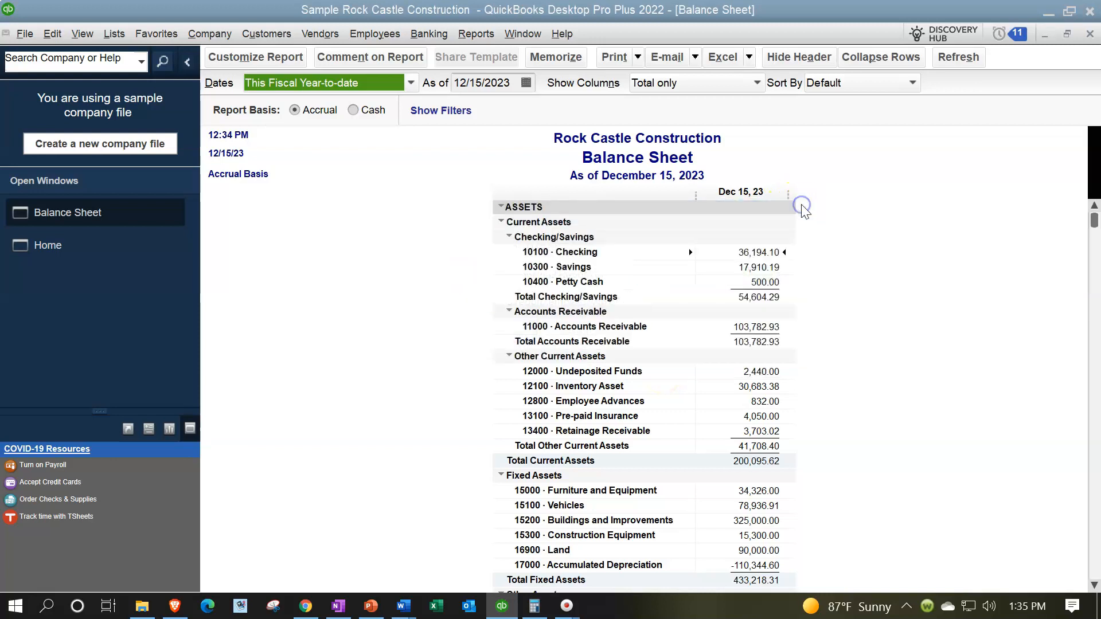
# Open Report Center full-screen on the Memorized tab and select the memorized Balance Sheet
pyautogui.click(491, 39)
pyautogui.click(502, 48)
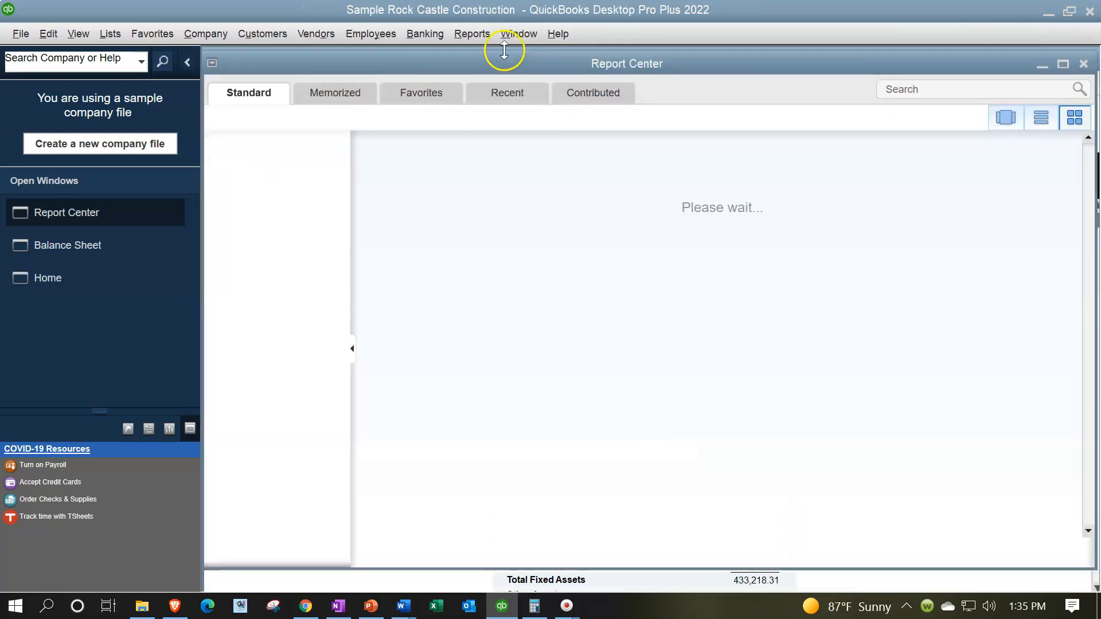
pyautogui.click(1063, 65)
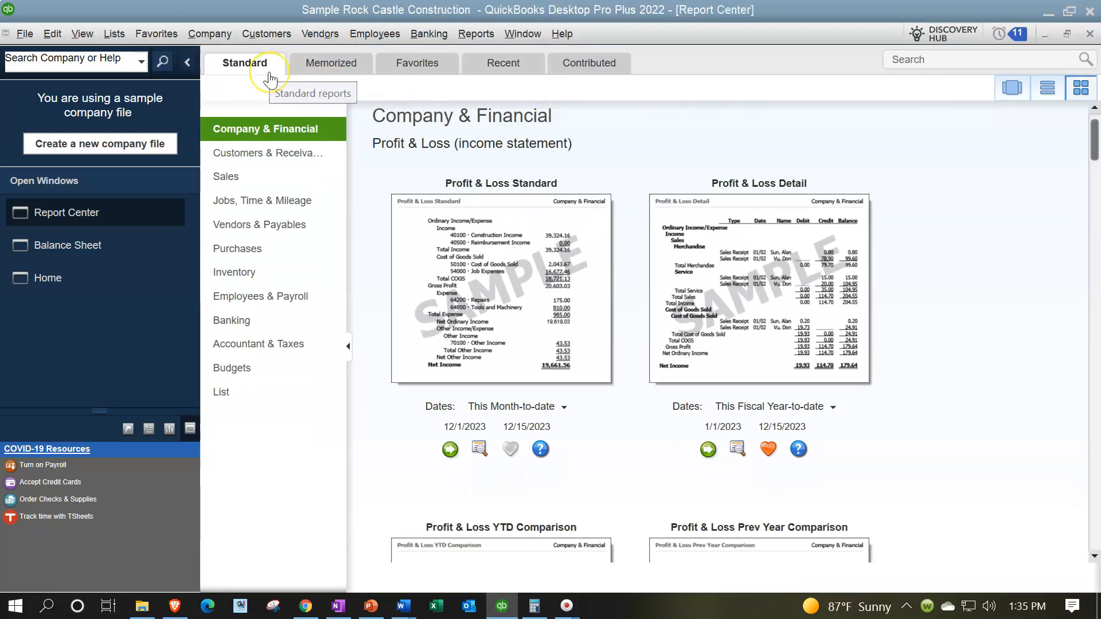
pyautogui.click(312, 65)
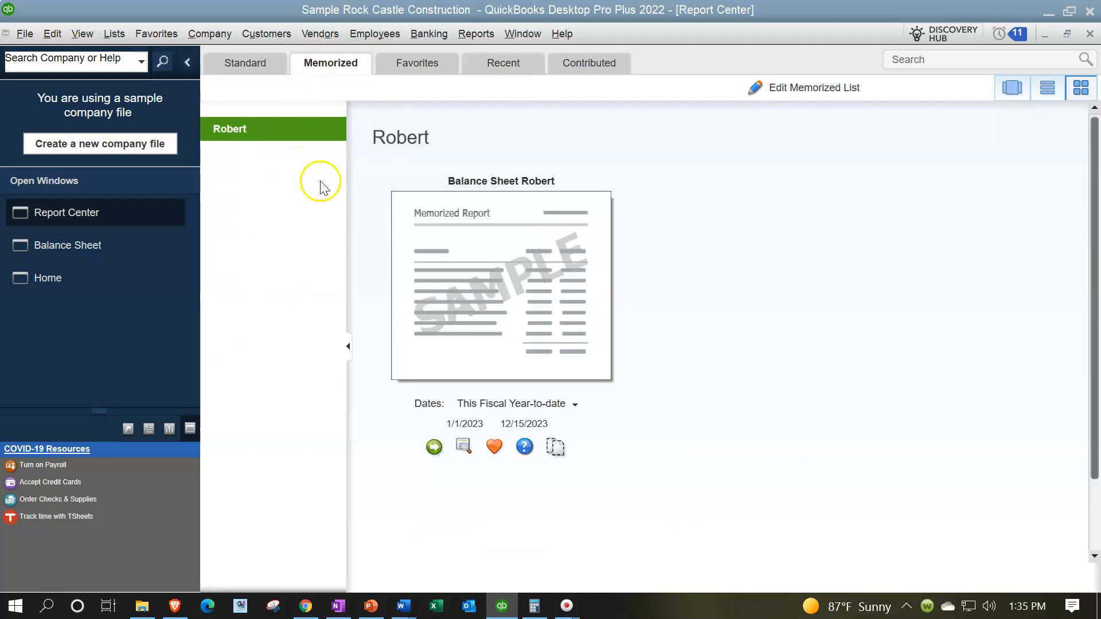
pyautogui.click(430, 224)
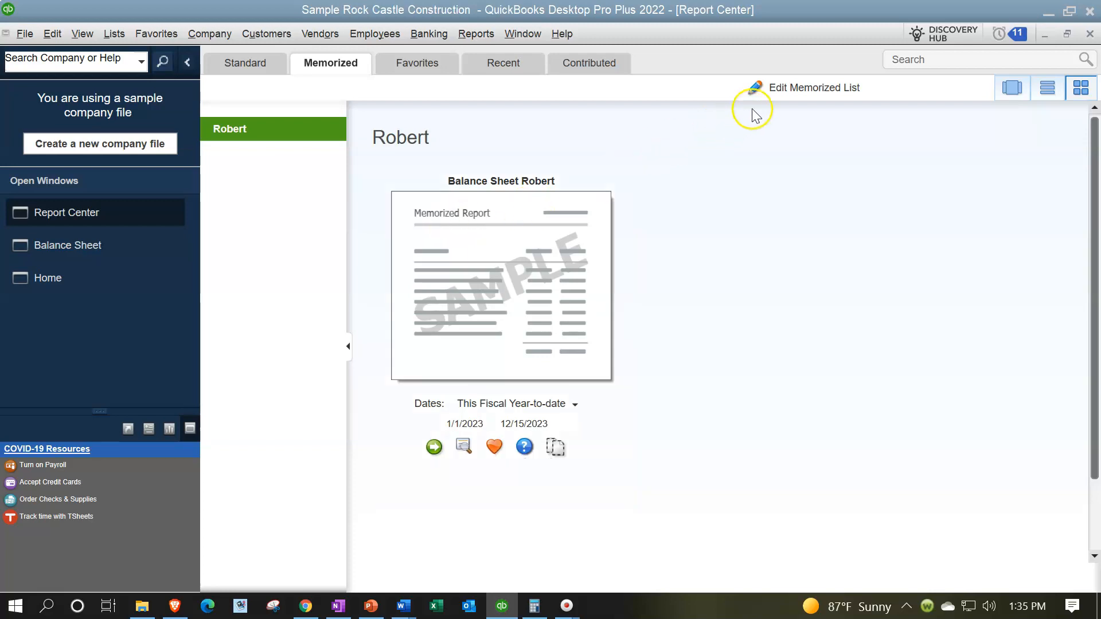
# Open the Memorized Report List, then bring the Balance Sheet report as of December 15, 2023 back up
pyautogui.click(791, 95)
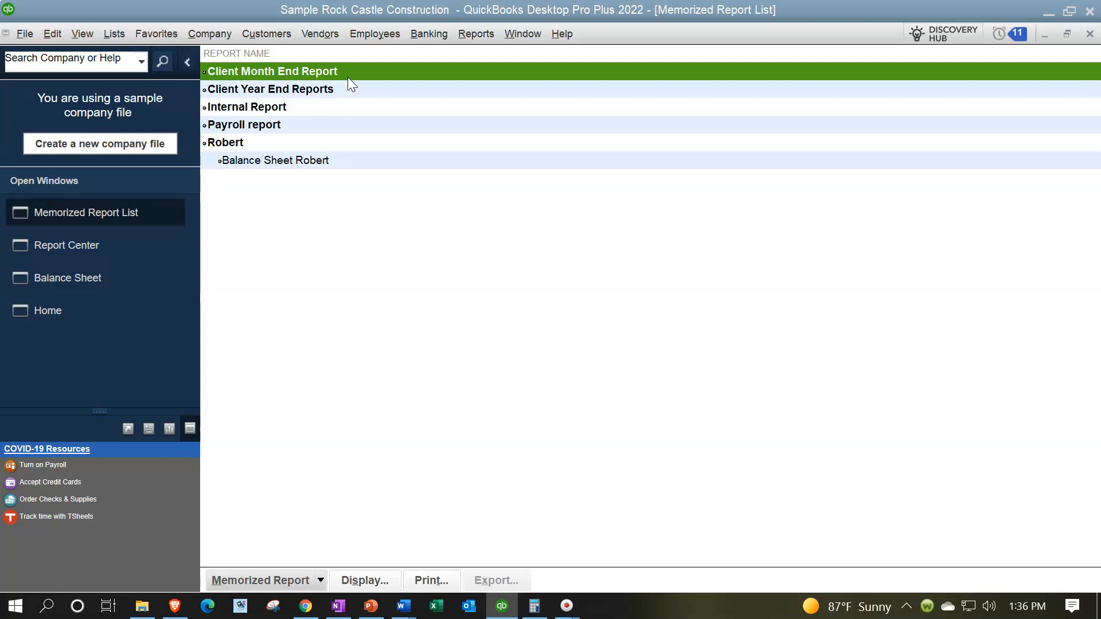
pyautogui.click(117, 272)
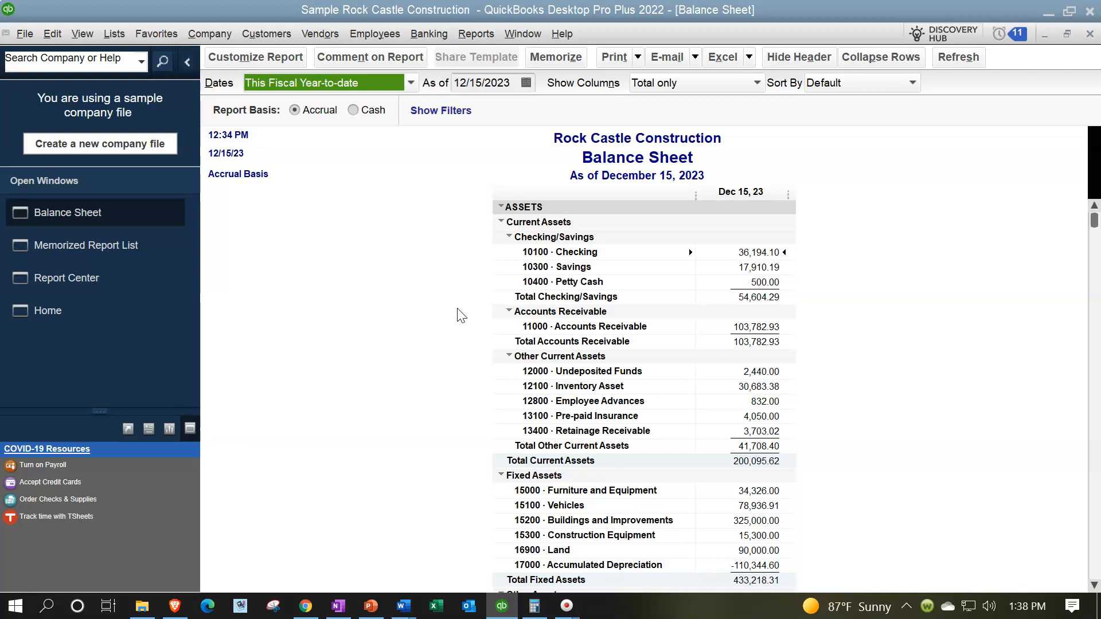
# Open the Balance Sheet Summary report from the Company & Financial reports
pyautogui.click(475, 34)
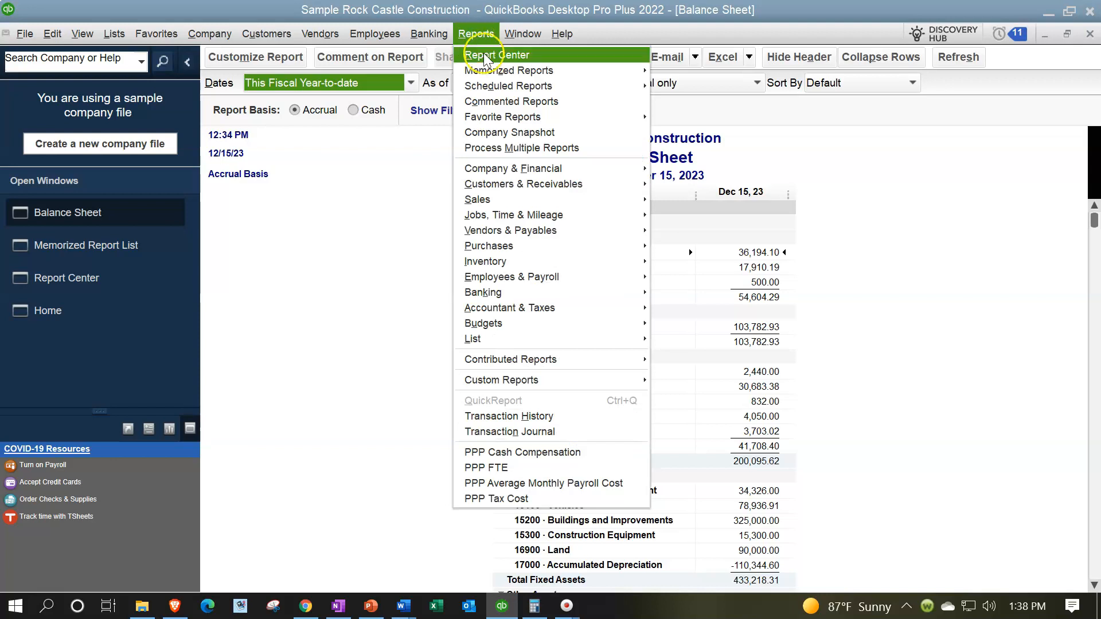
pyautogui.click(523, 173)
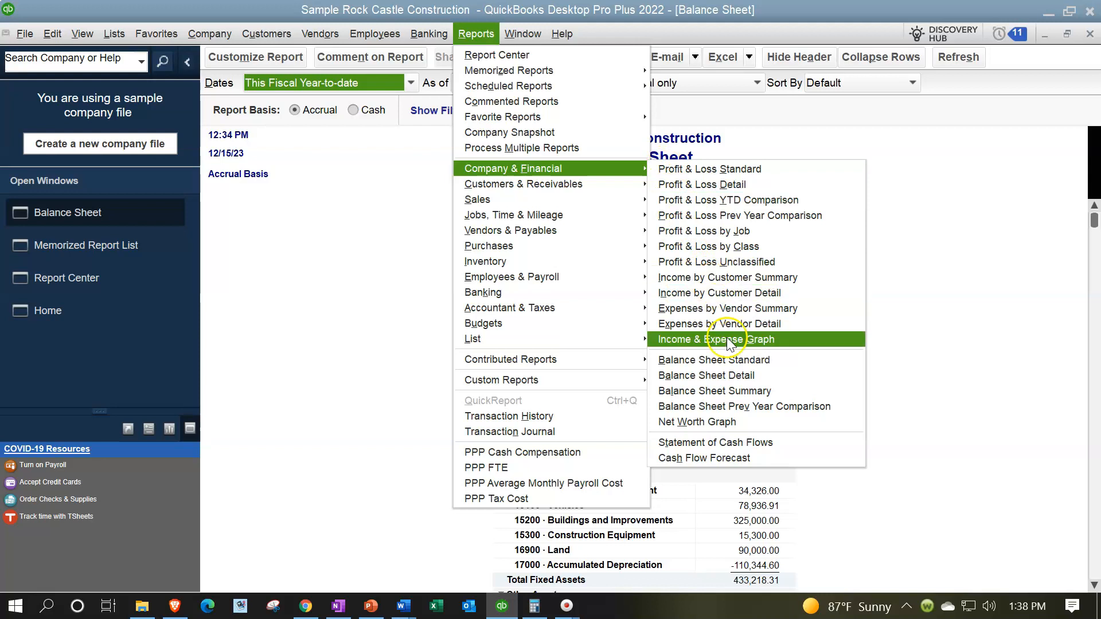
pyautogui.click(733, 390)
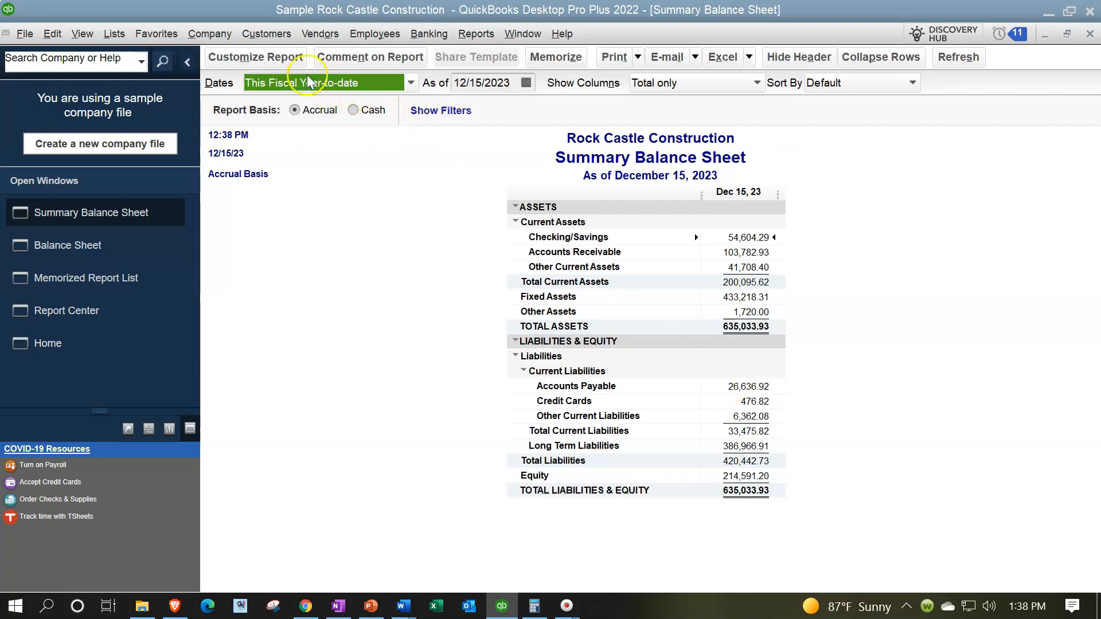
# Set the report's custom date range to 03/31/2023 through 03/31/2023
pyautogui.click(280, 60)
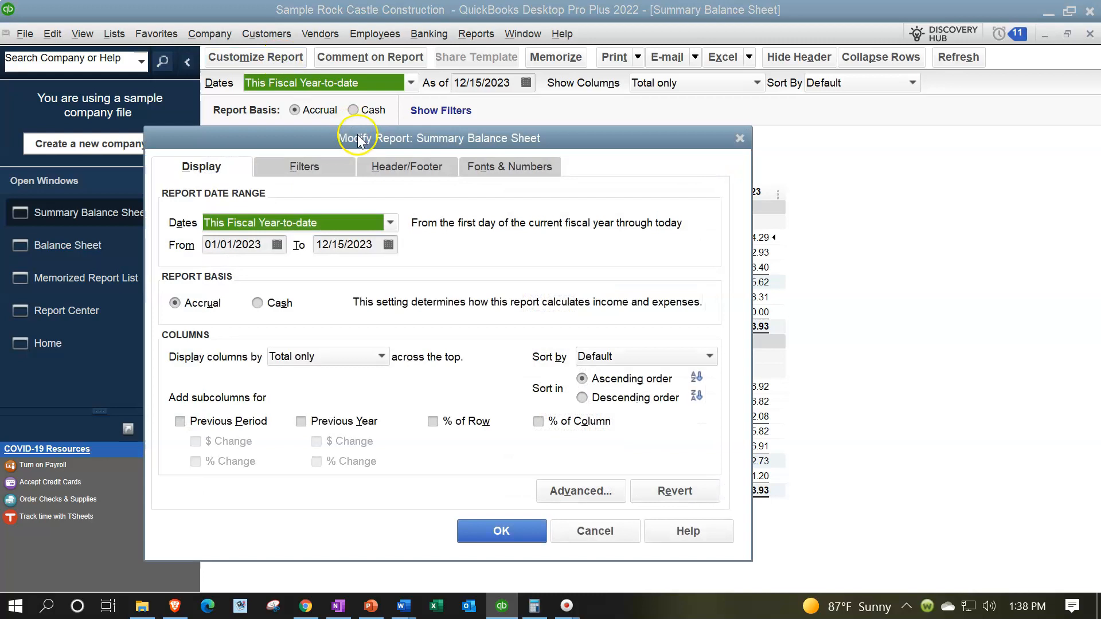
pyautogui.moveTo(580, 145); pyautogui.dragTo(579, 132)
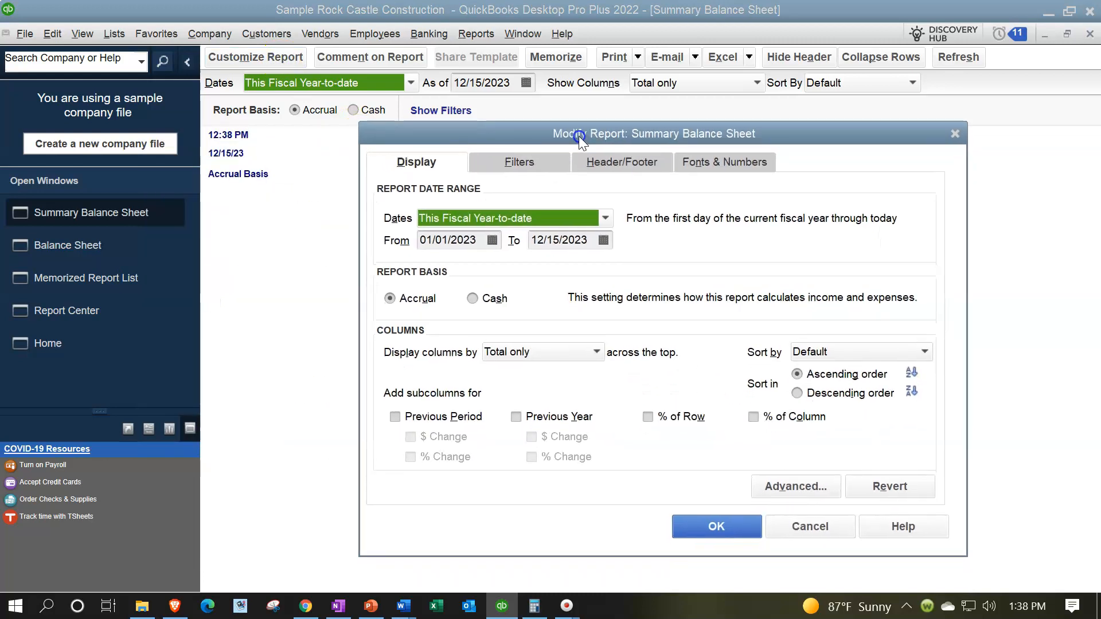
pyautogui.click(480, 245)
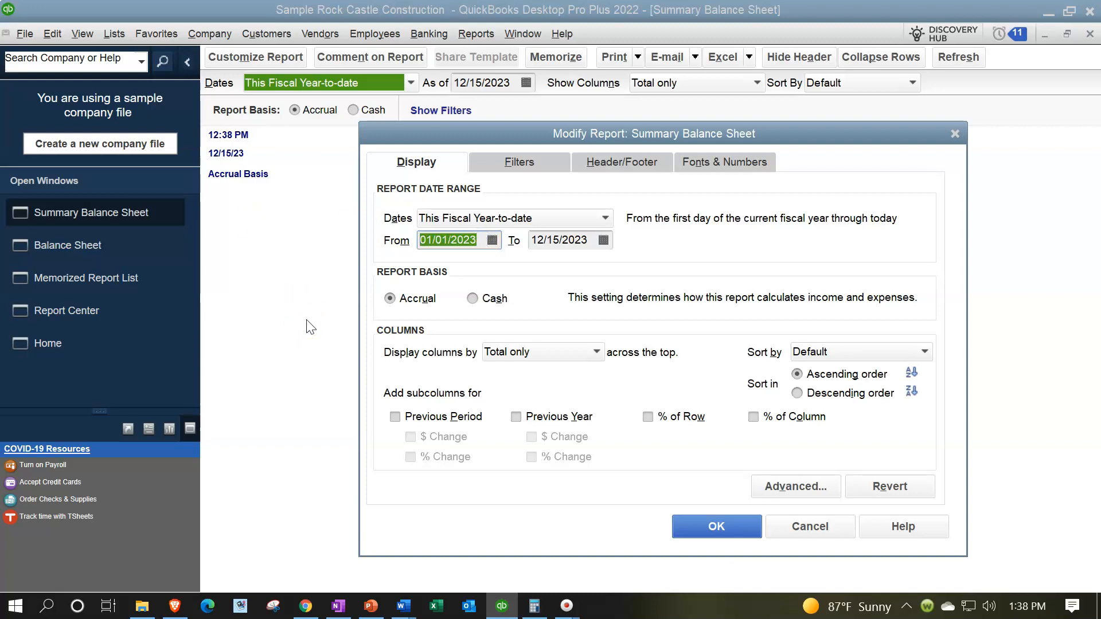
pyautogui.write('0331')
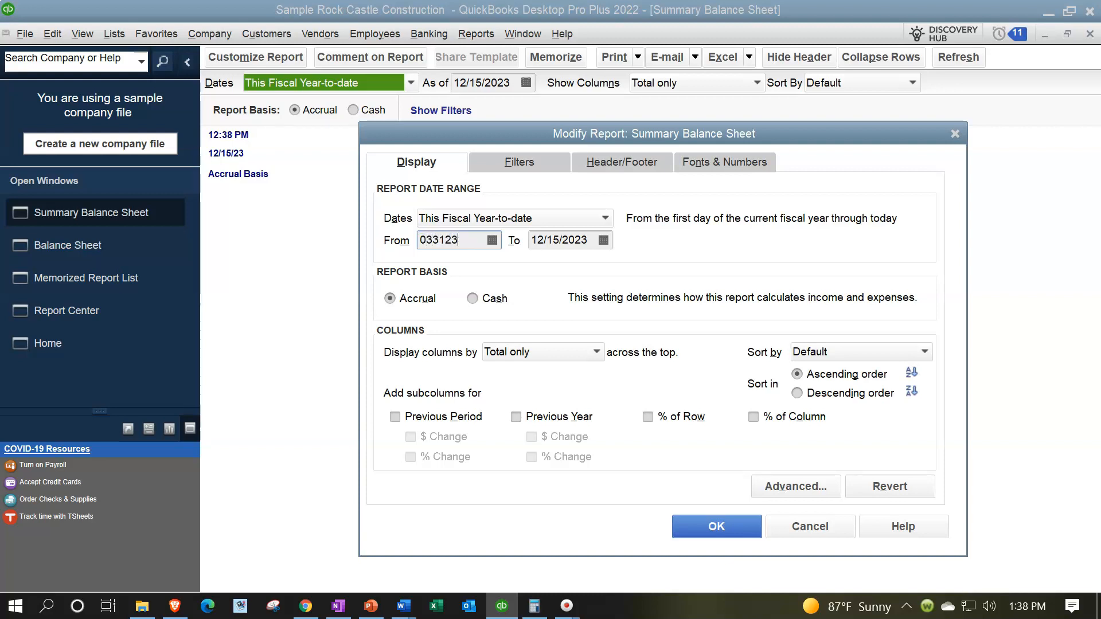
pyautogui.press('Tab')
pyautogui.write('03/31/2023')
pyautogui.press('Tab')
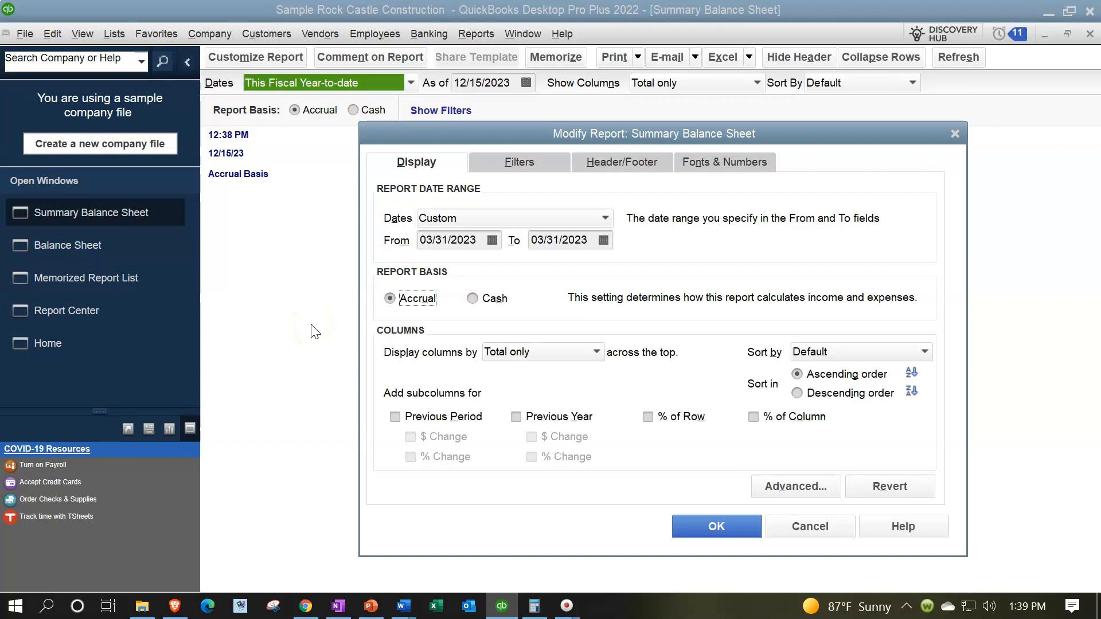
# Remove Date Prepared, Time Prepared and Report Basis from the report header
pyautogui.click(526, 170)
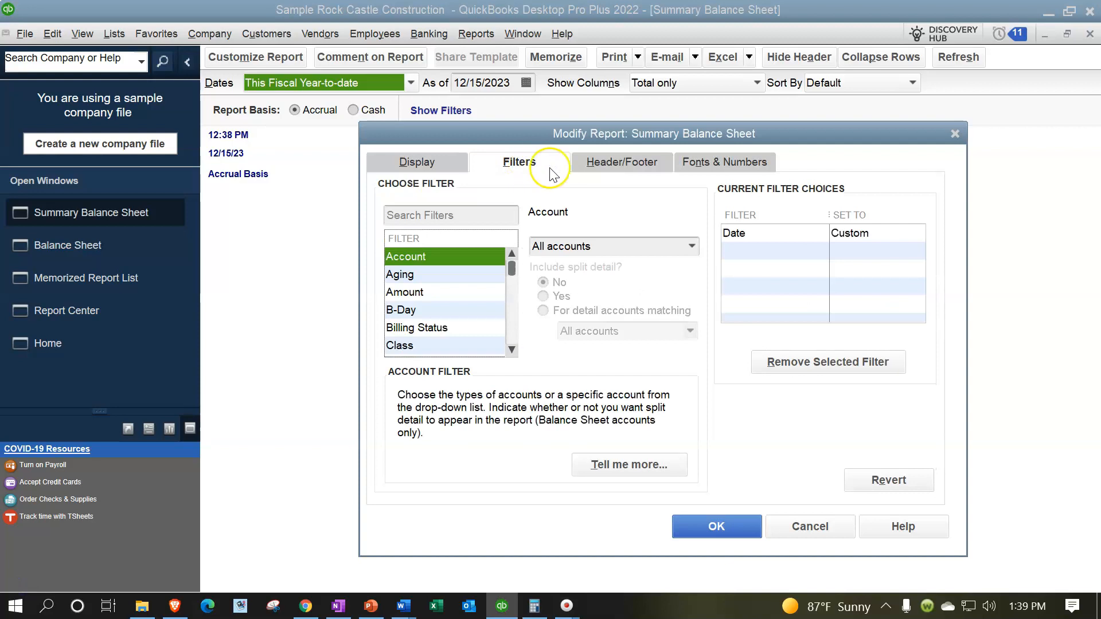
pyautogui.click(600, 166)
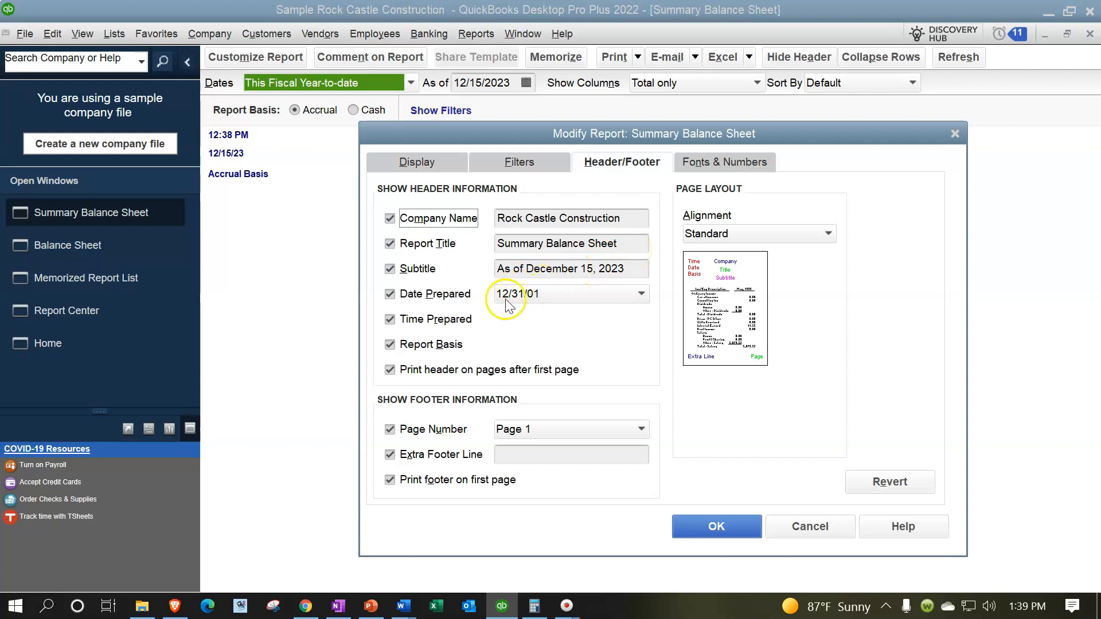
pyautogui.click(390, 295)
pyautogui.click(391, 321)
pyautogui.click(393, 346)
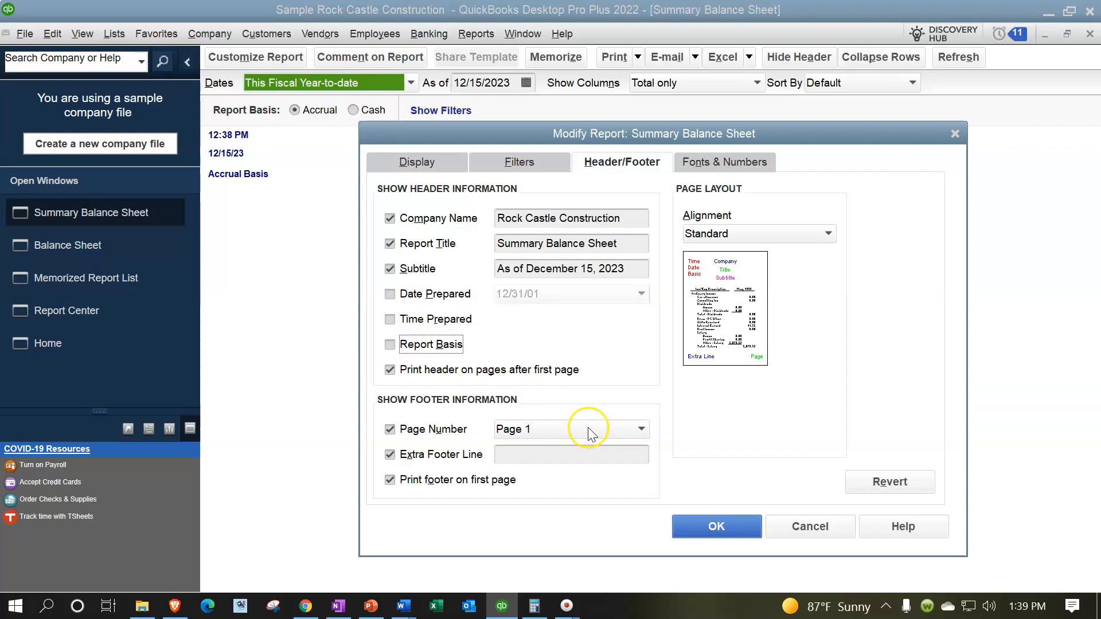
# Enter the preparer's name as the report's extra footer line
pyautogui.click(552, 452)
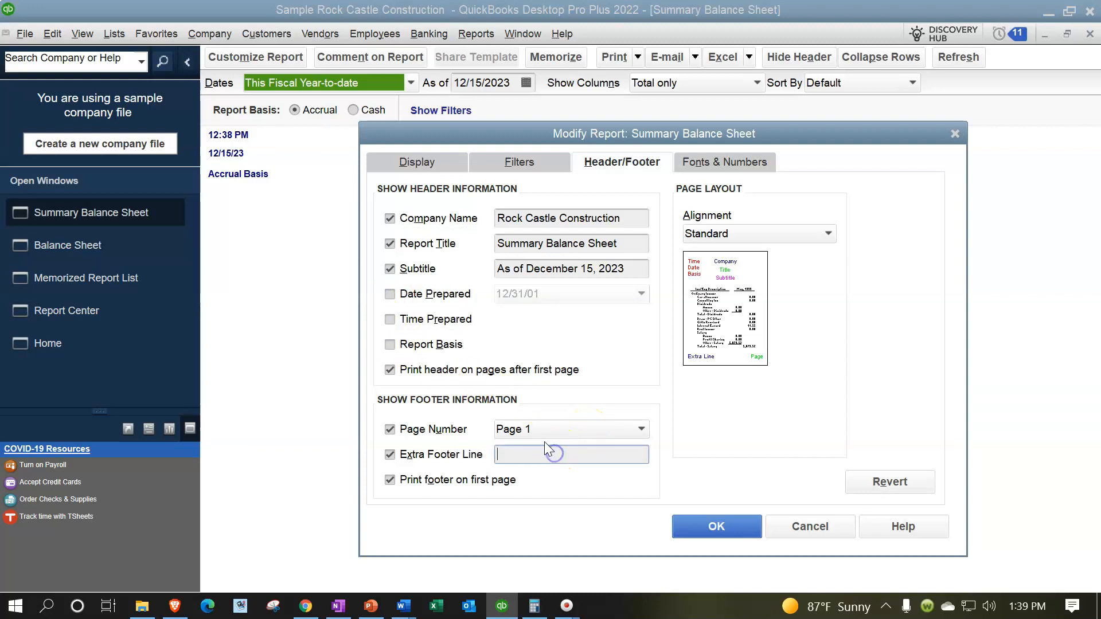
pyautogui.write('Robert')
pyautogui.press('Tab')
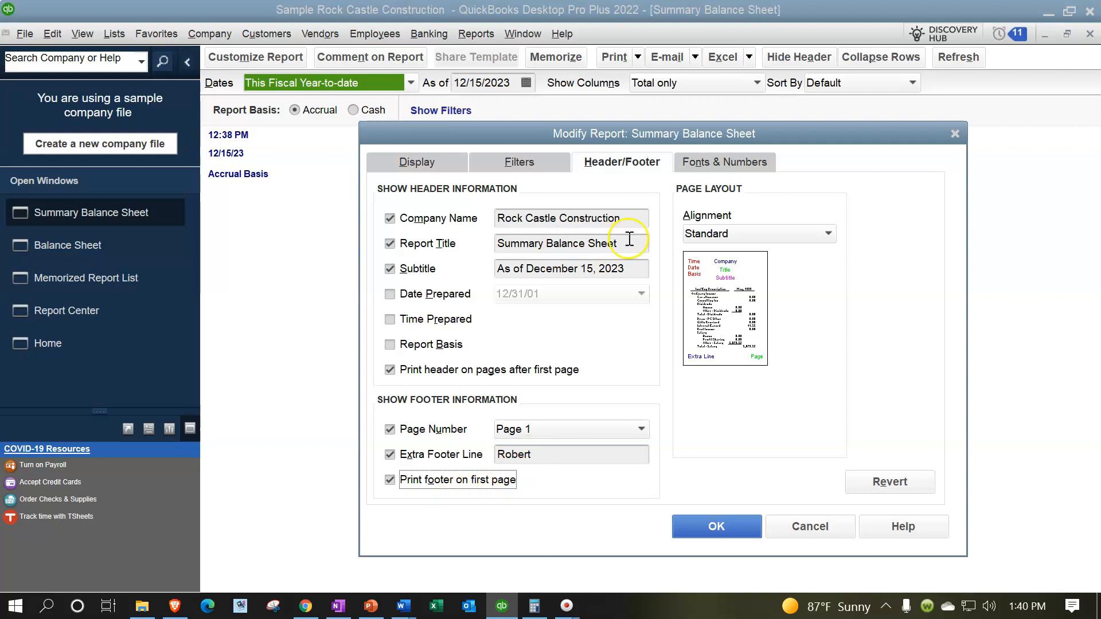
pyautogui.click(693, 163)
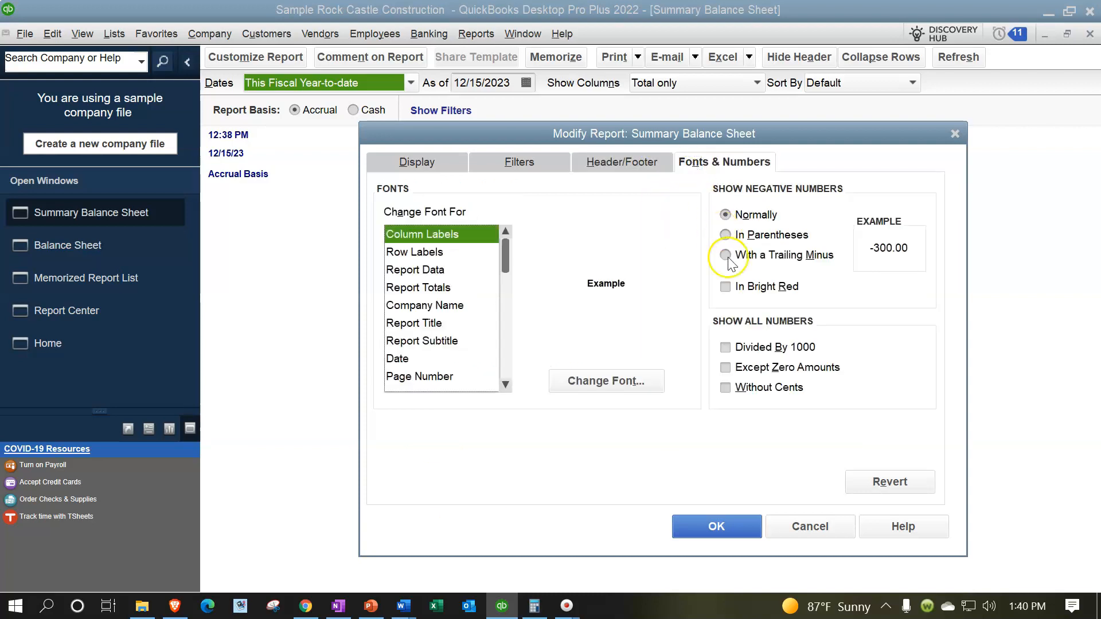
# Show amounts without cents and negative numbers in parentheses in bright red
pyautogui.click(726, 388)
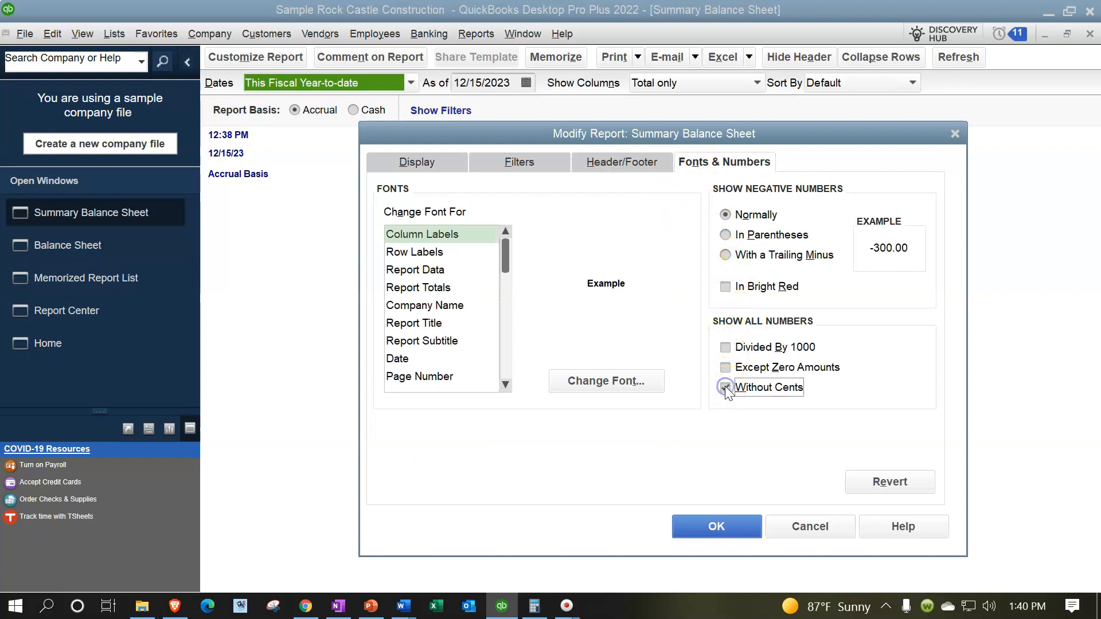
pyautogui.click(729, 236)
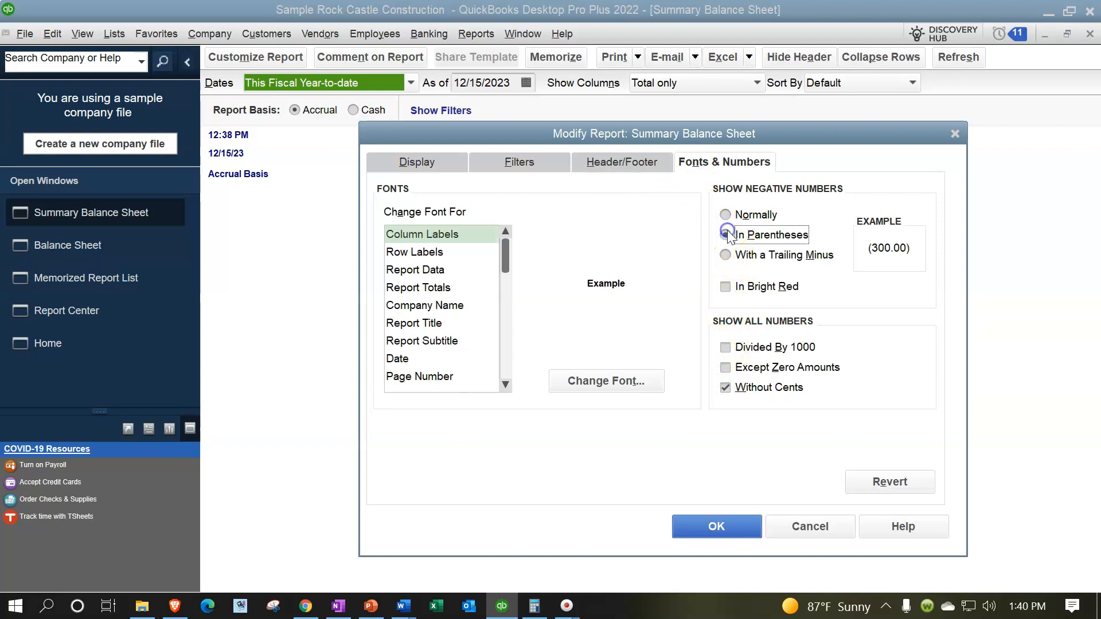
pyautogui.click(726, 287)
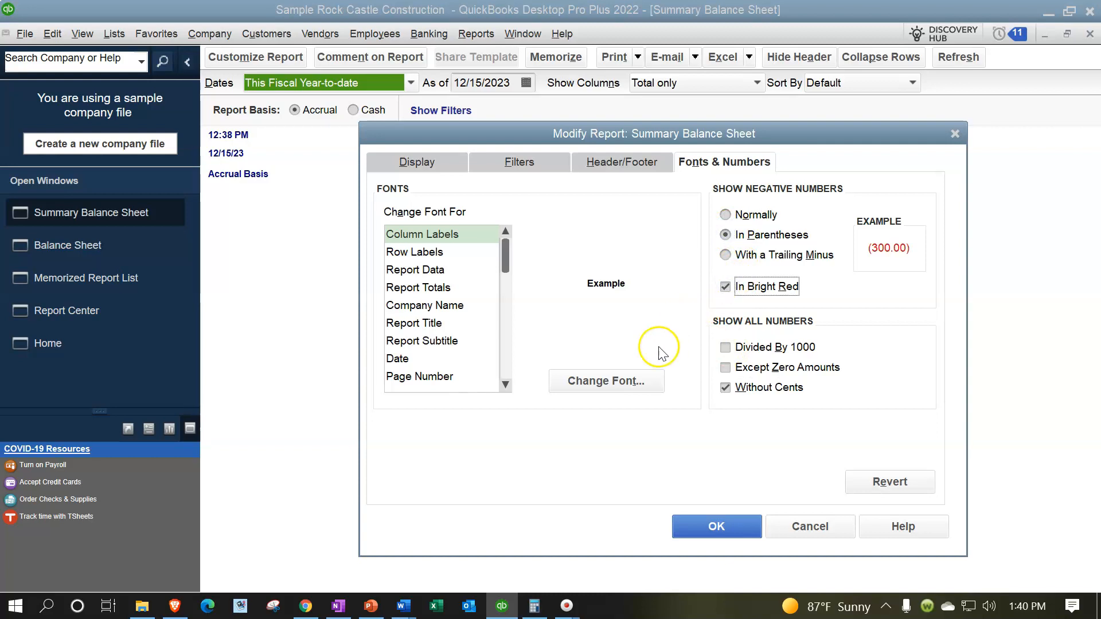
# Set column labels to Arial Bold 11, including related labels, and apply the customizations
pyautogui.click(624, 381)
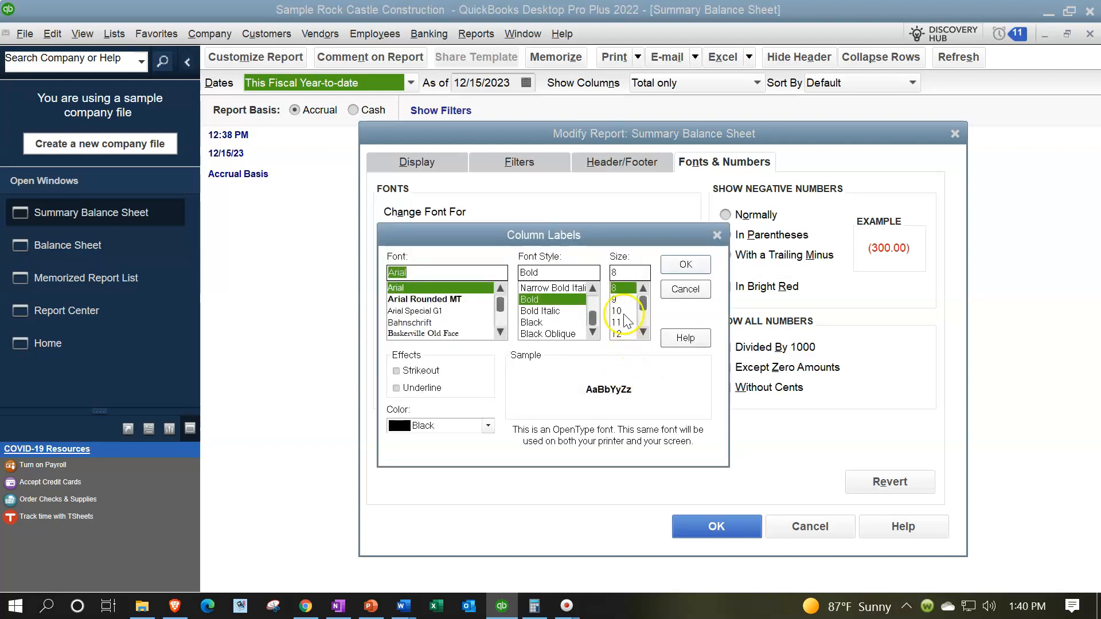
pyautogui.click(619, 322)
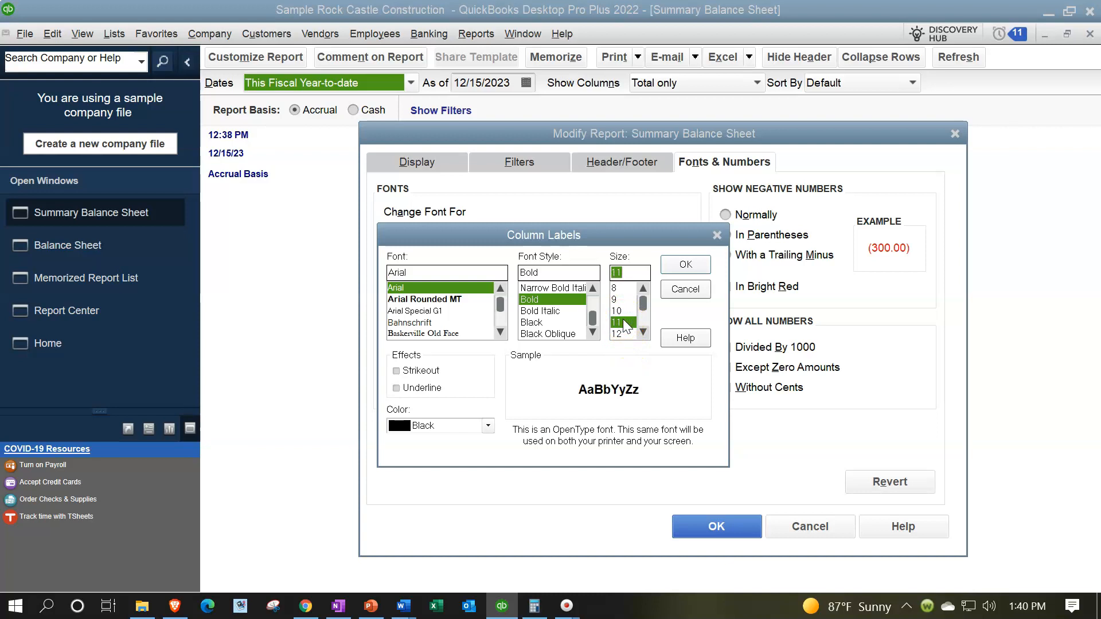
pyautogui.click(678, 266)
pyautogui.click(488, 187)
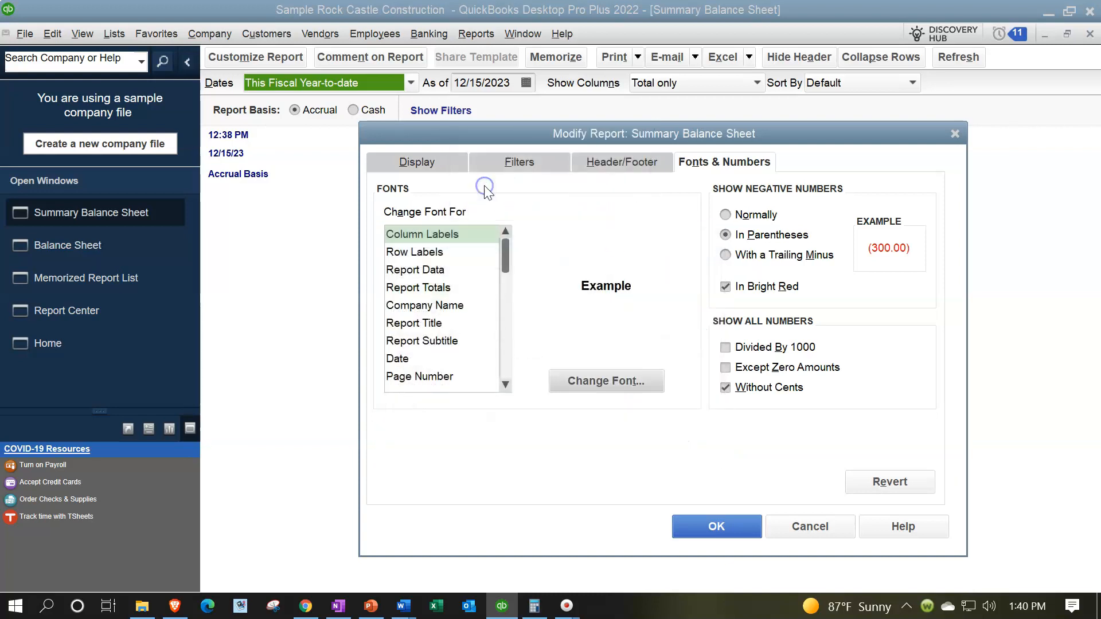
pyautogui.click(702, 527)
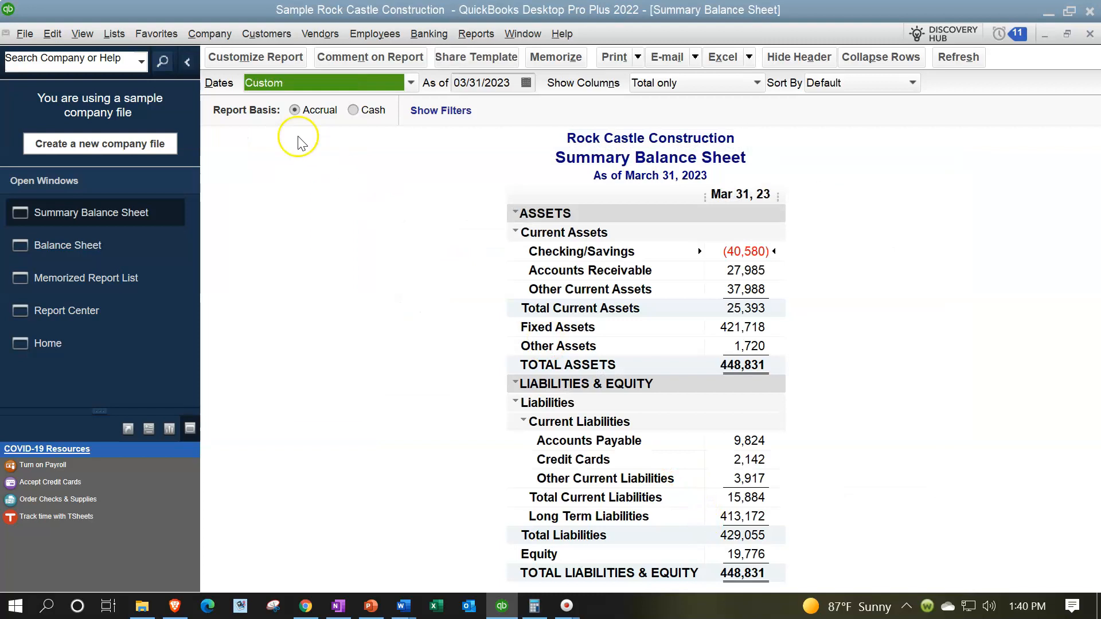
# Change only the Rock Castle Construction company name font colour to red
pyautogui.click(259, 59)
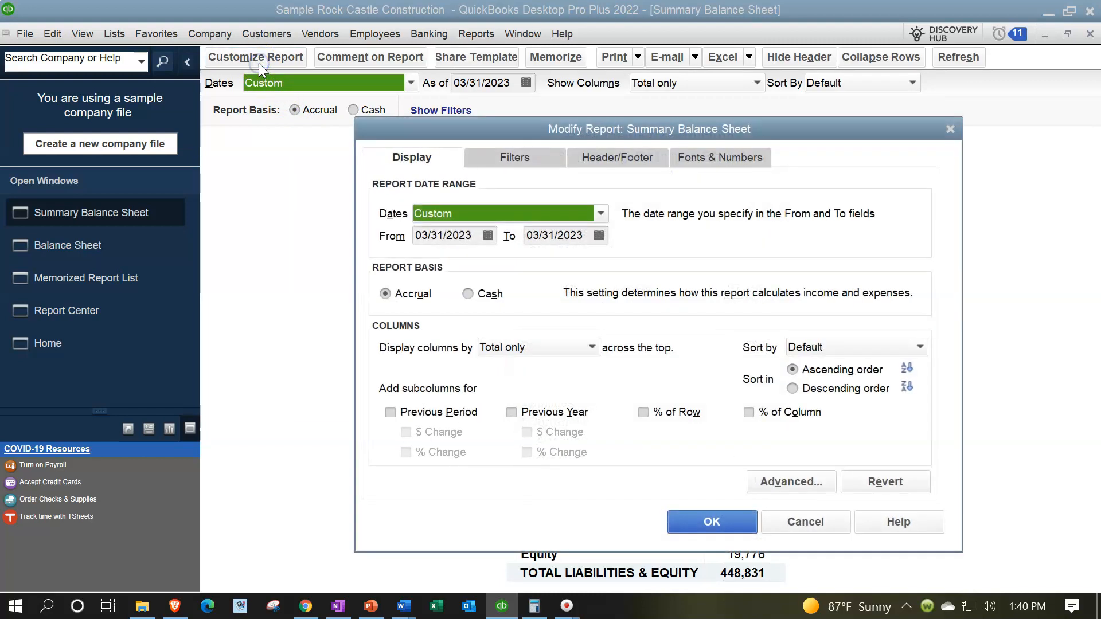
pyautogui.click(680, 150)
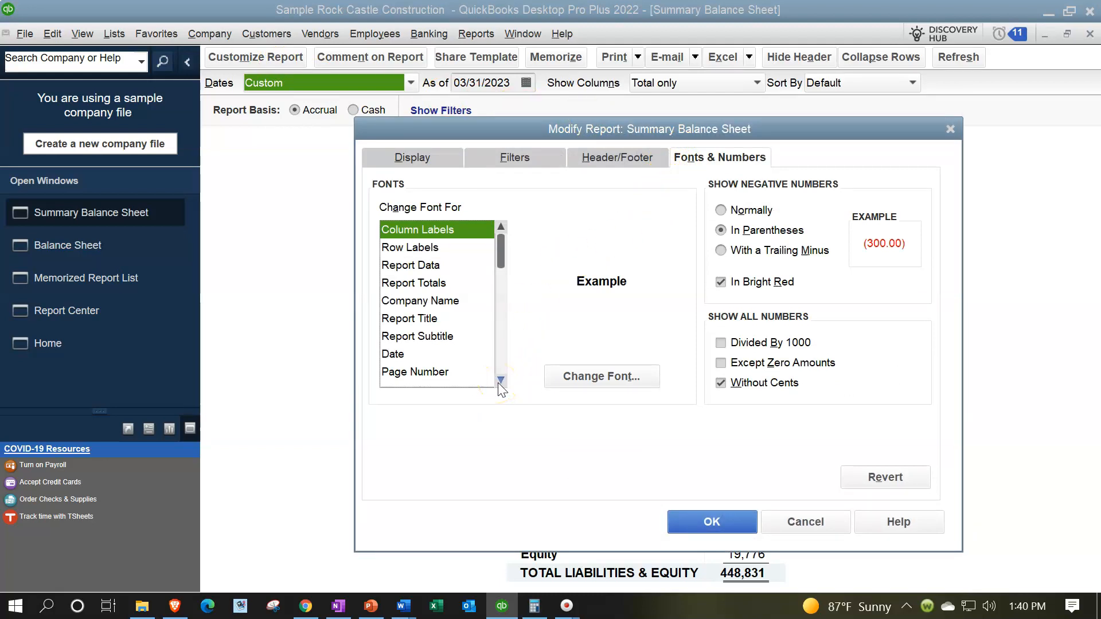
pyautogui.click(442, 301)
pyautogui.click(577, 373)
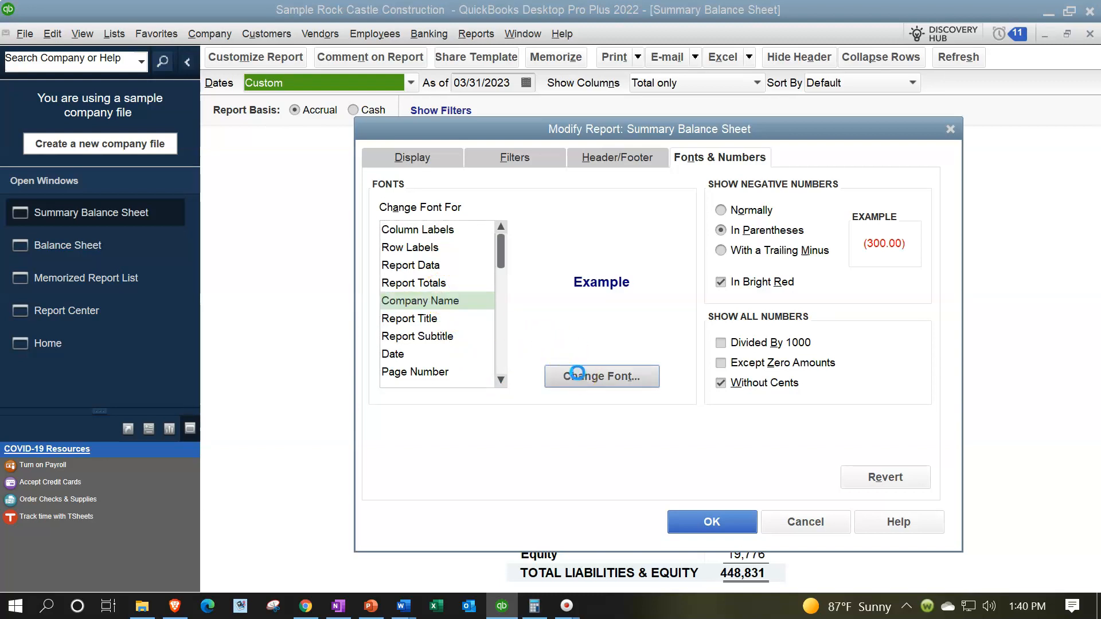
pyautogui.click(485, 421)
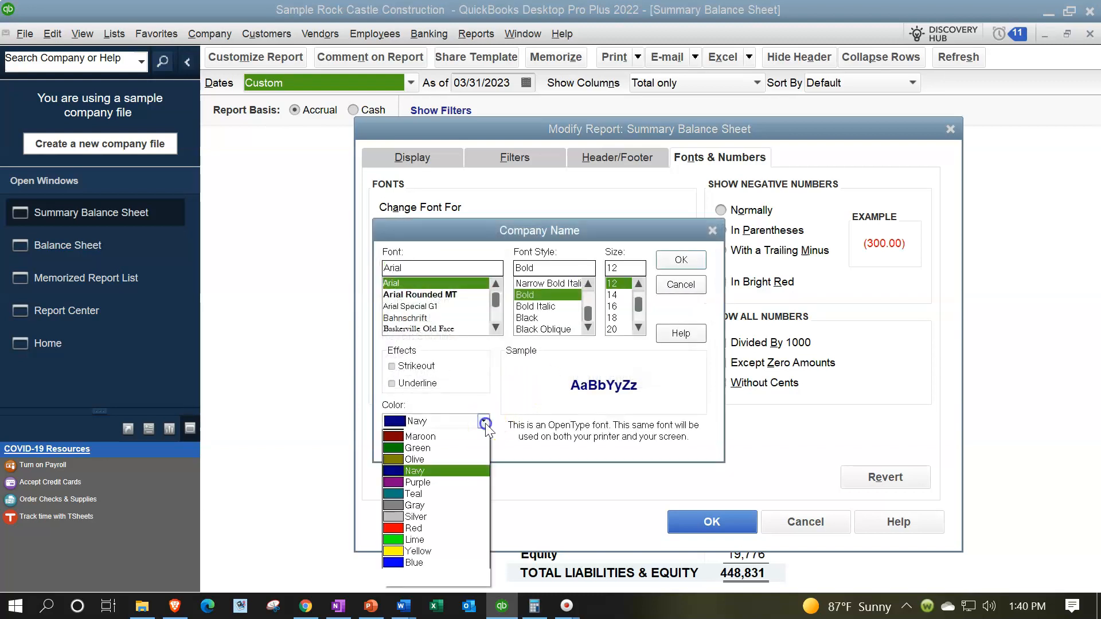
pyautogui.click(430, 538)
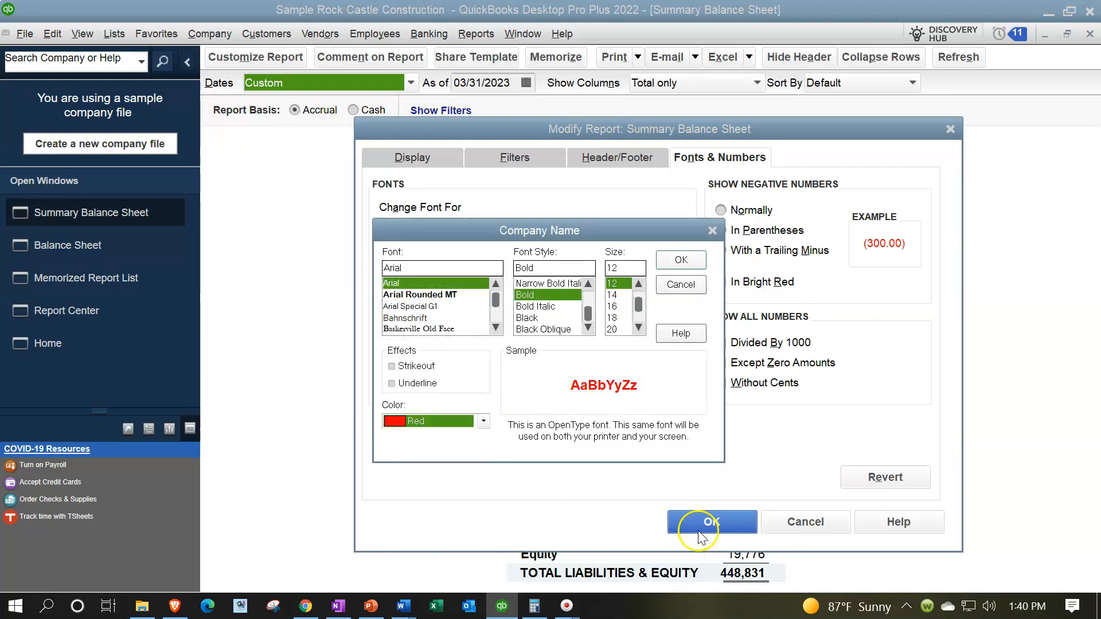
pyautogui.click(681, 260)
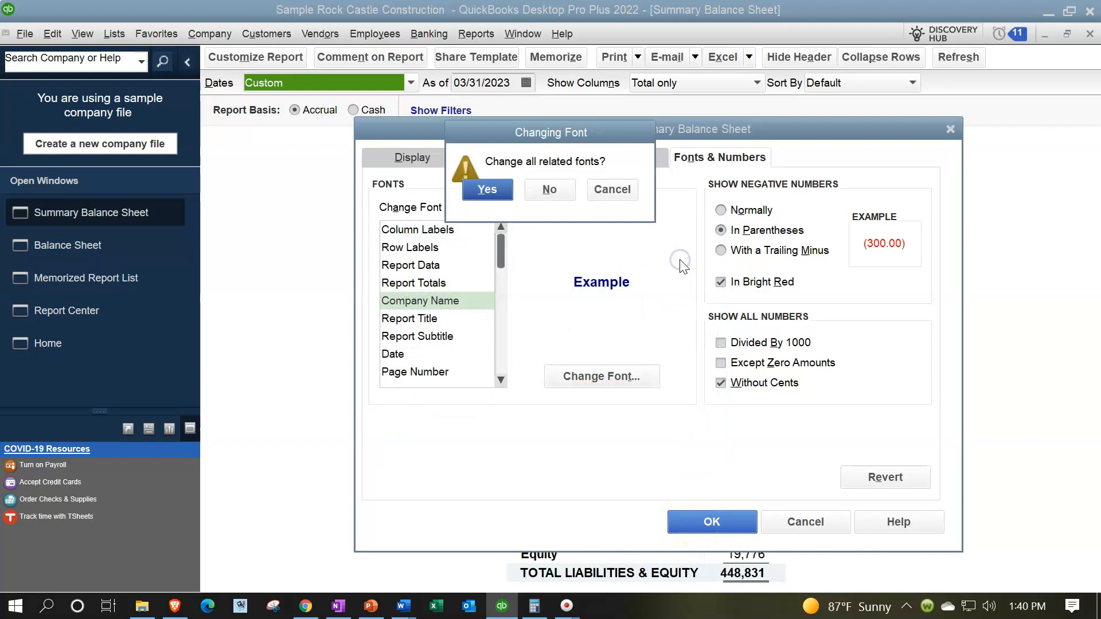
pyautogui.click(571, 193)
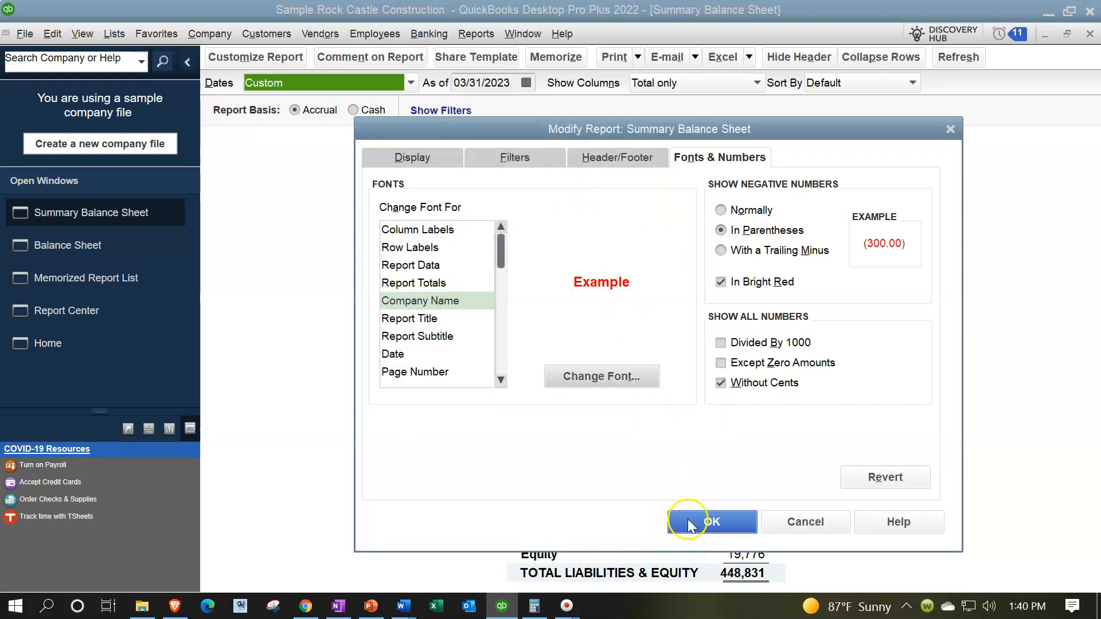
pyautogui.click(688, 520)
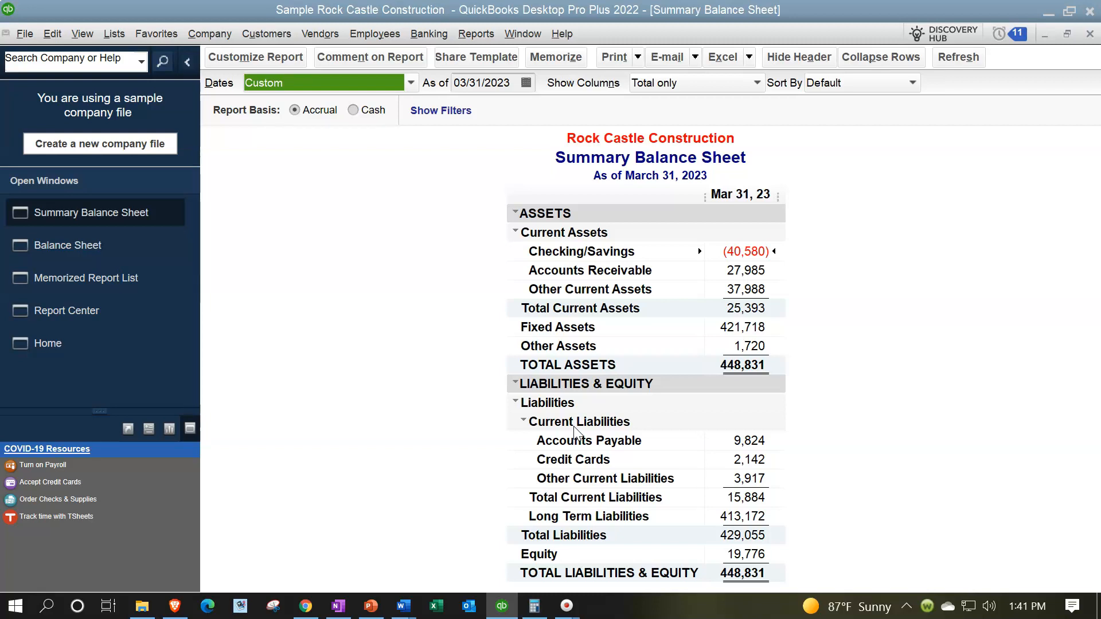
# Memorize the report as 'Summary Balance Sheet ME' in the Client Month End Report group, then view the list
pyautogui.click(555, 57)
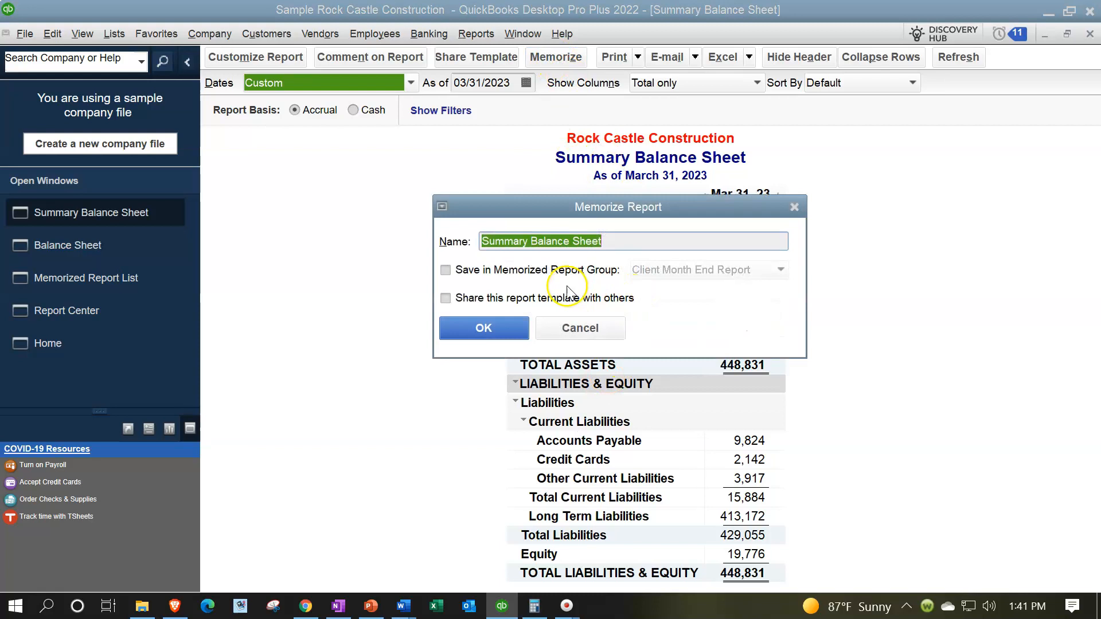
pyautogui.click(459, 273)
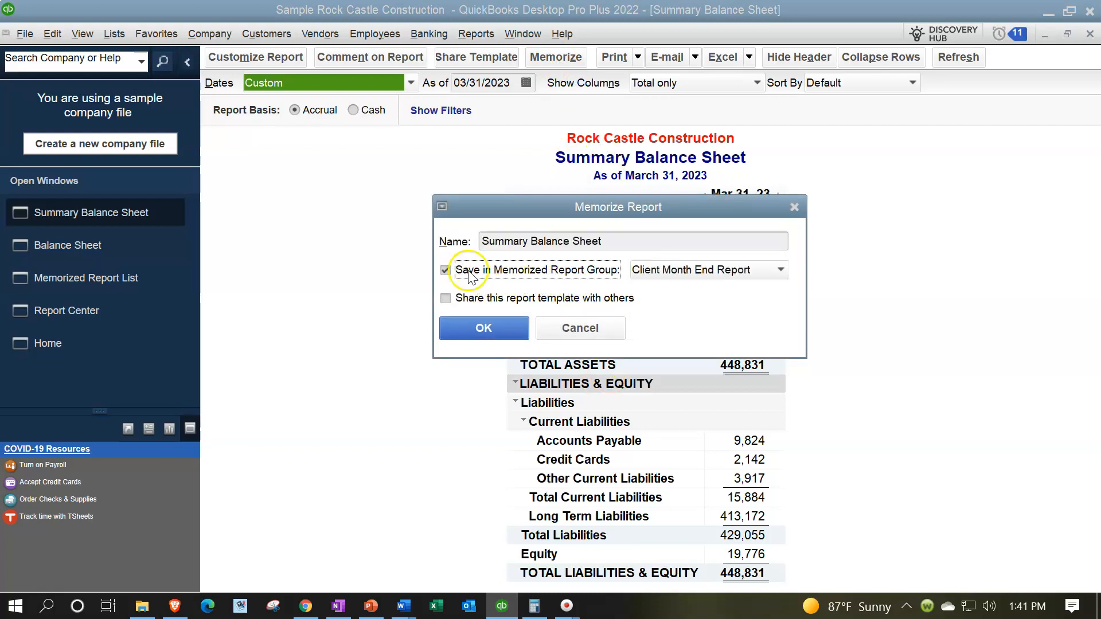
pyautogui.click(767, 268)
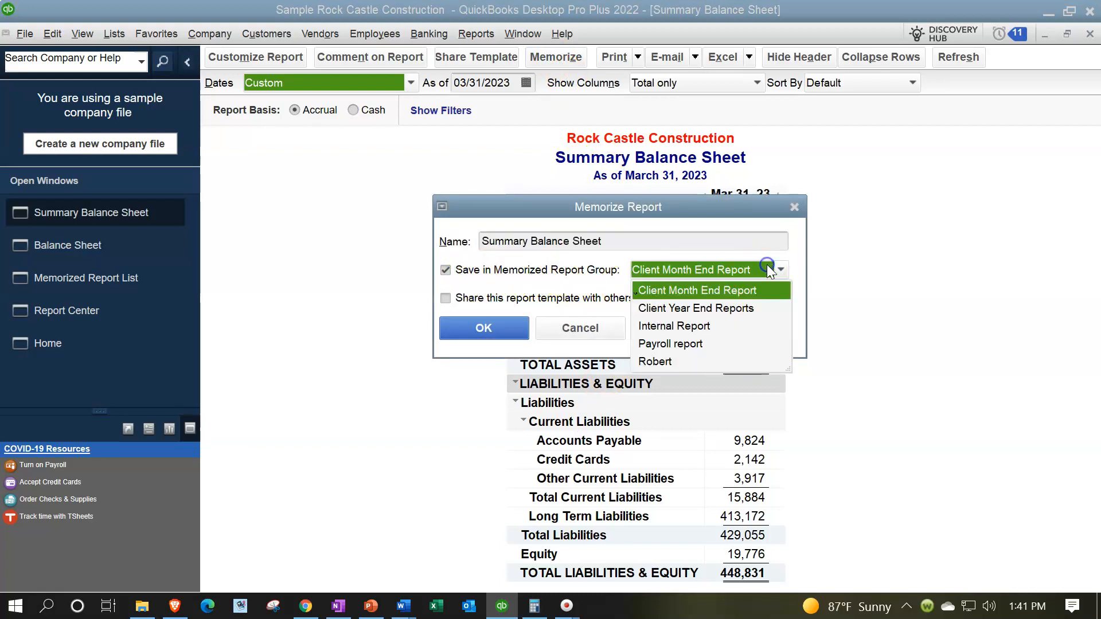
pyautogui.click(724, 292)
pyautogui.click(645, 242)
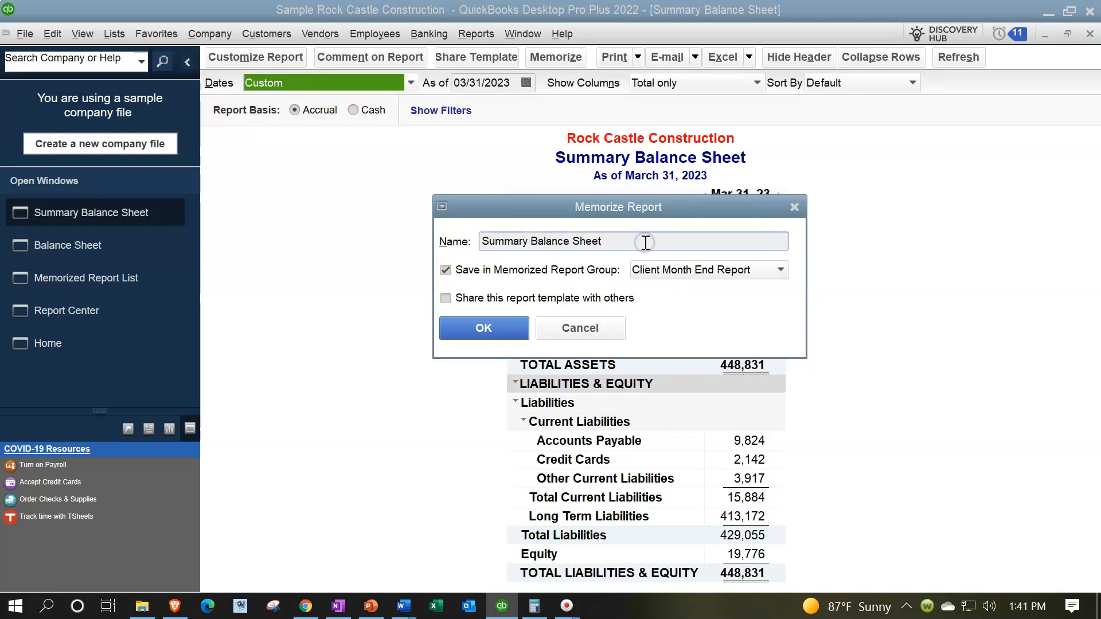
pyautogui.write('ME')
pyautogui.click(512, 330)
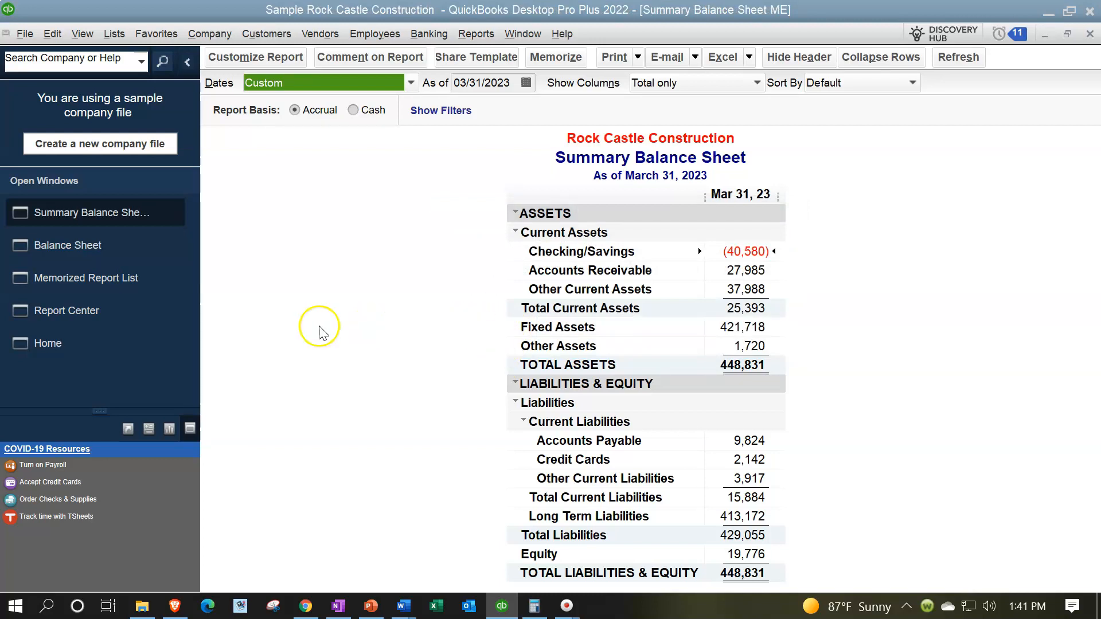
pyautogui.click(121, 286)
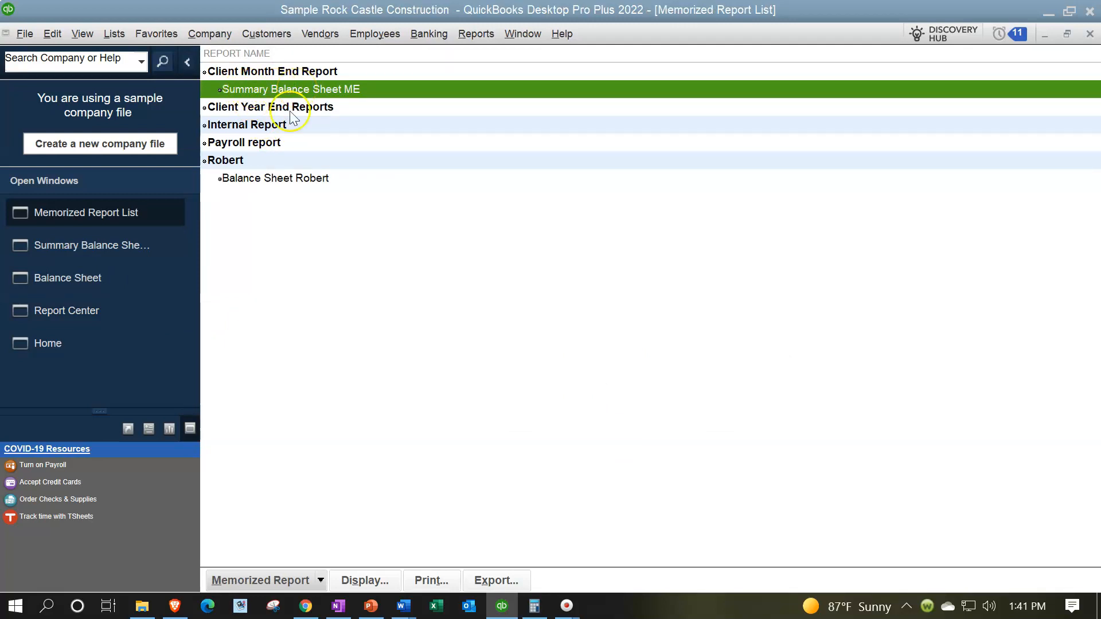
# Switch back to the Summary Balance Sheet ME report window
pyautogui.click(109, 245)
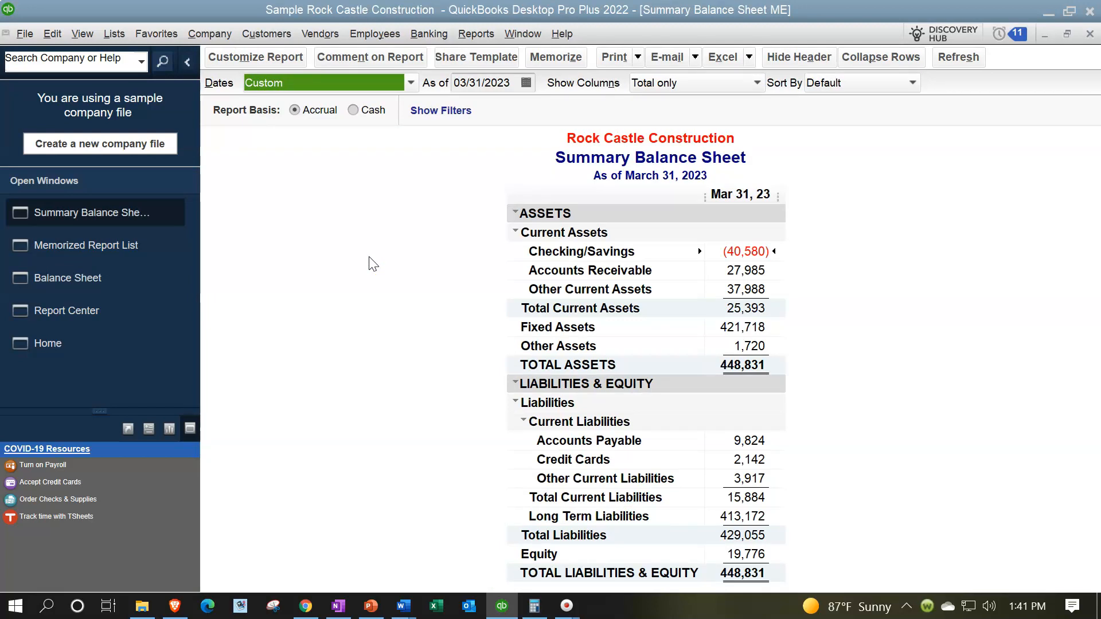
pyautogui.click(371, 266)
# Add a % of Column subcolumn and change the title to 'Summary Balance Sheet Vertical Analysis'
pyautogui.click(268, 63)
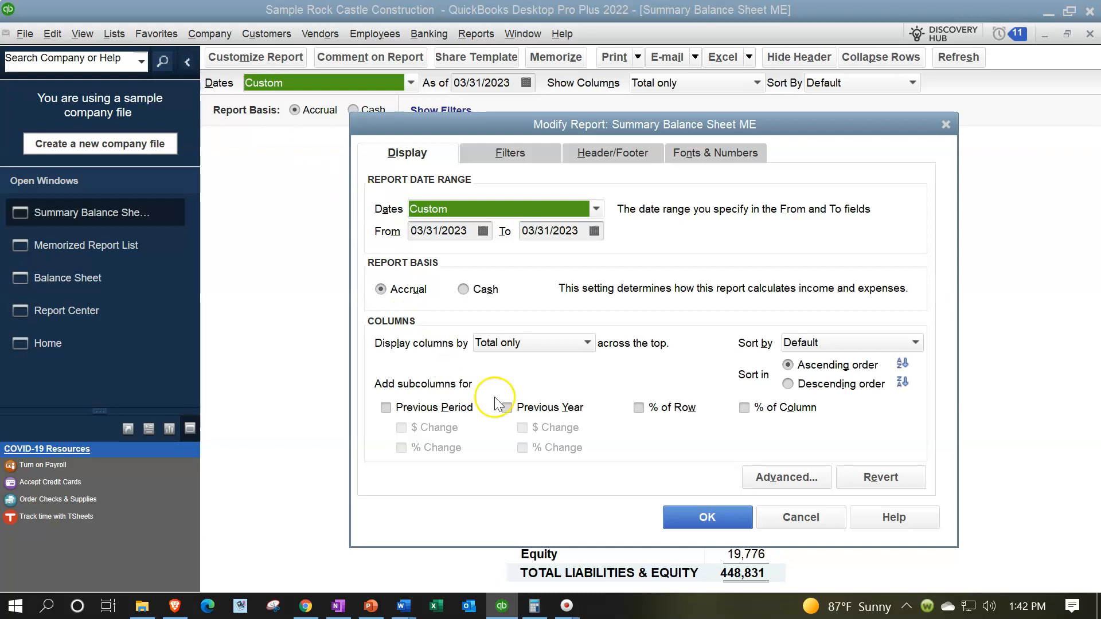
pyautogui.click(745, 409)
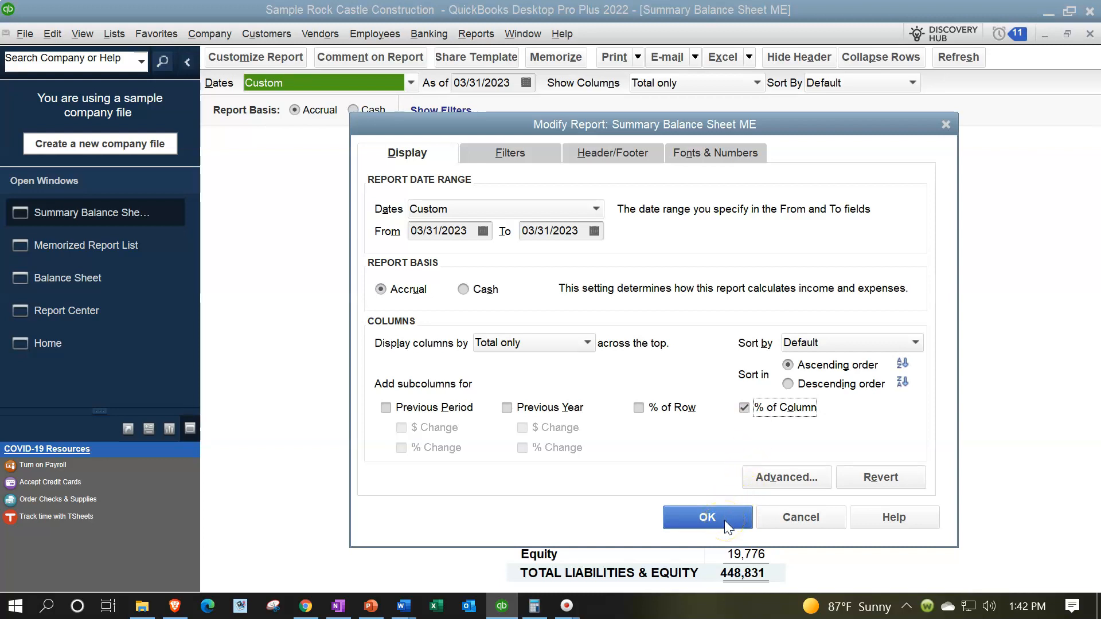
pyautogui.click(579, 156)
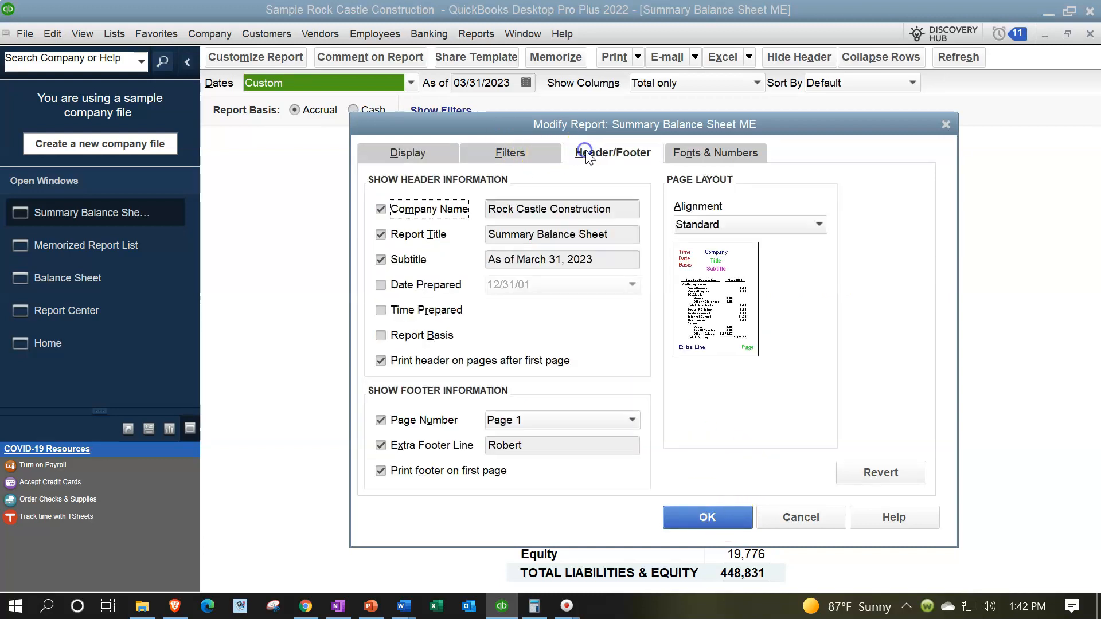
pyautogui.click(621, 235)
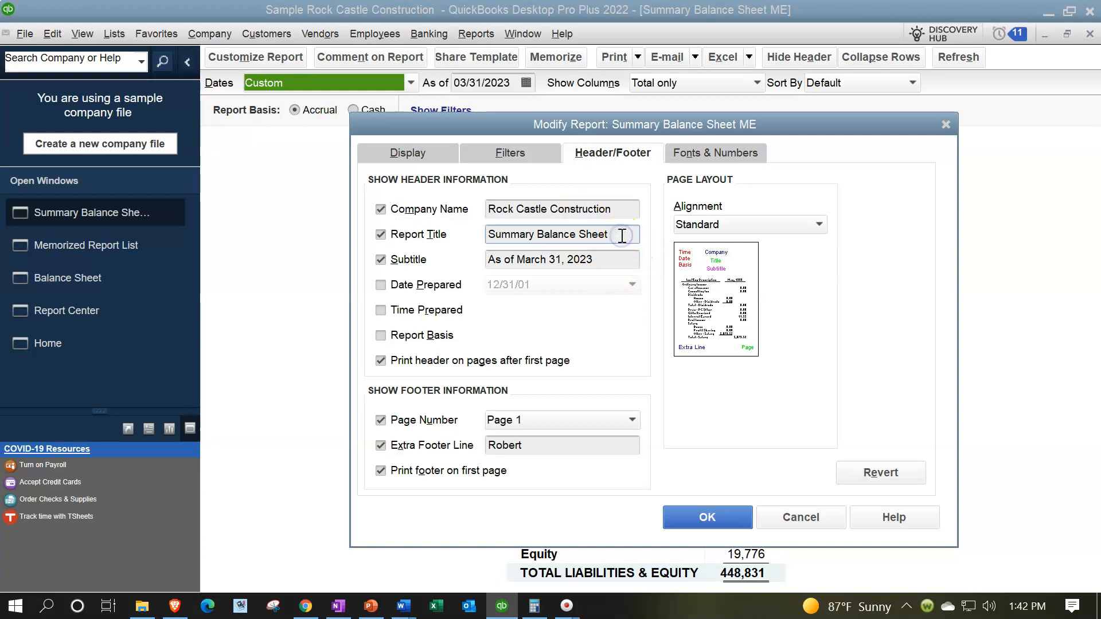
pyautogui.write('Vertical Analissis')
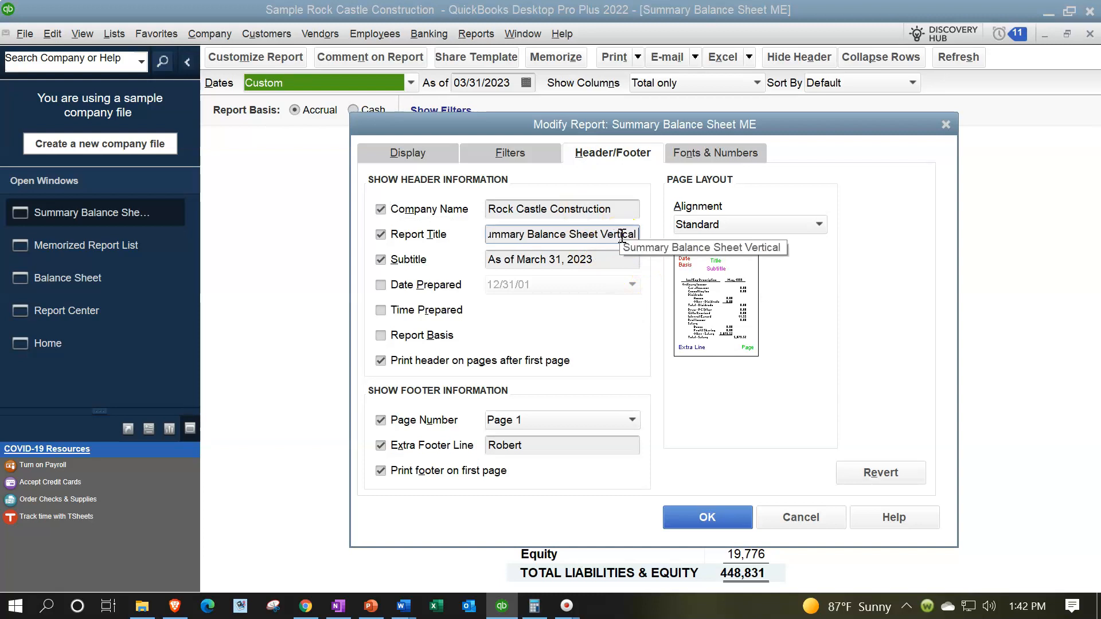
pyautogui.press('BackSpace')
pyautogui.press('BackSpace')
pyautogui.press('BackSpace')
pyautogui.press('BackSpace')
pyautogui.press('BackSpace')
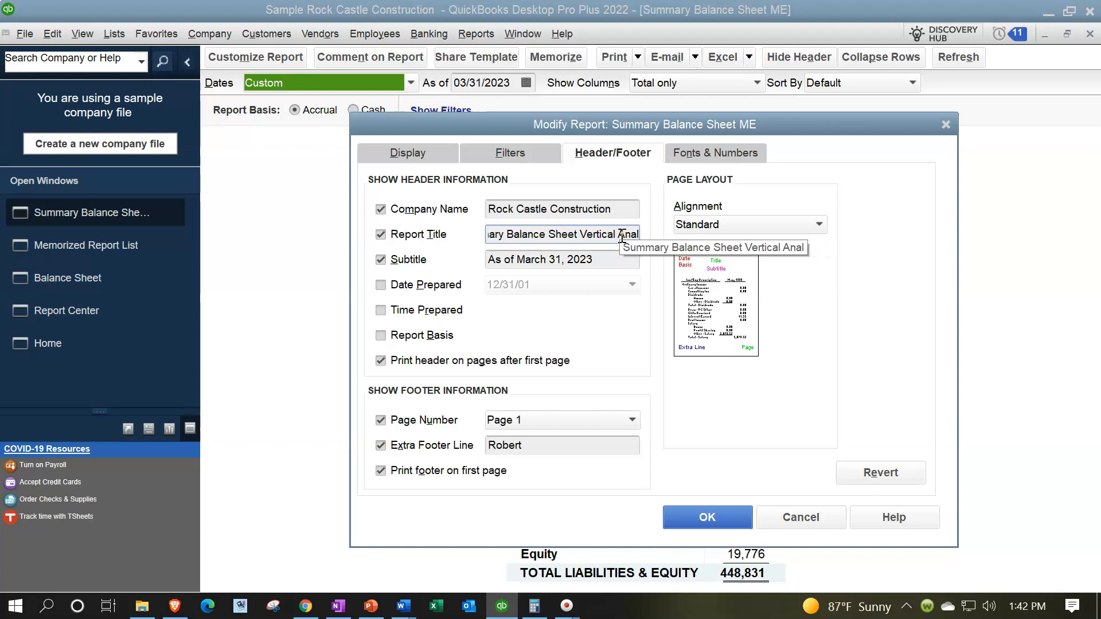
pyautogui.write('alisis')
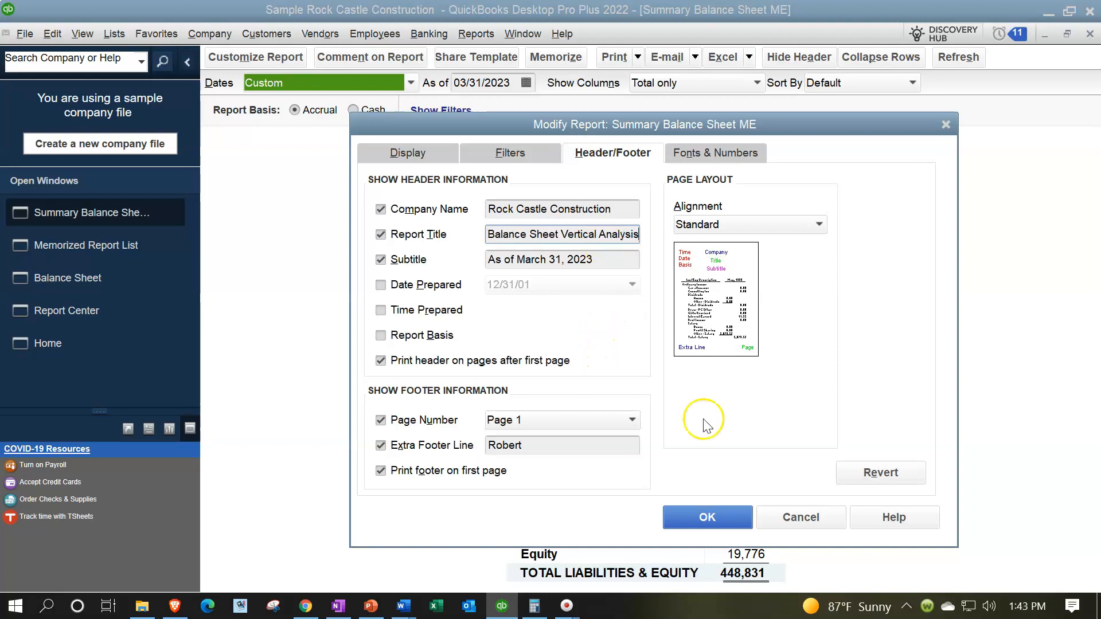
pyautogui.click(723, 516)
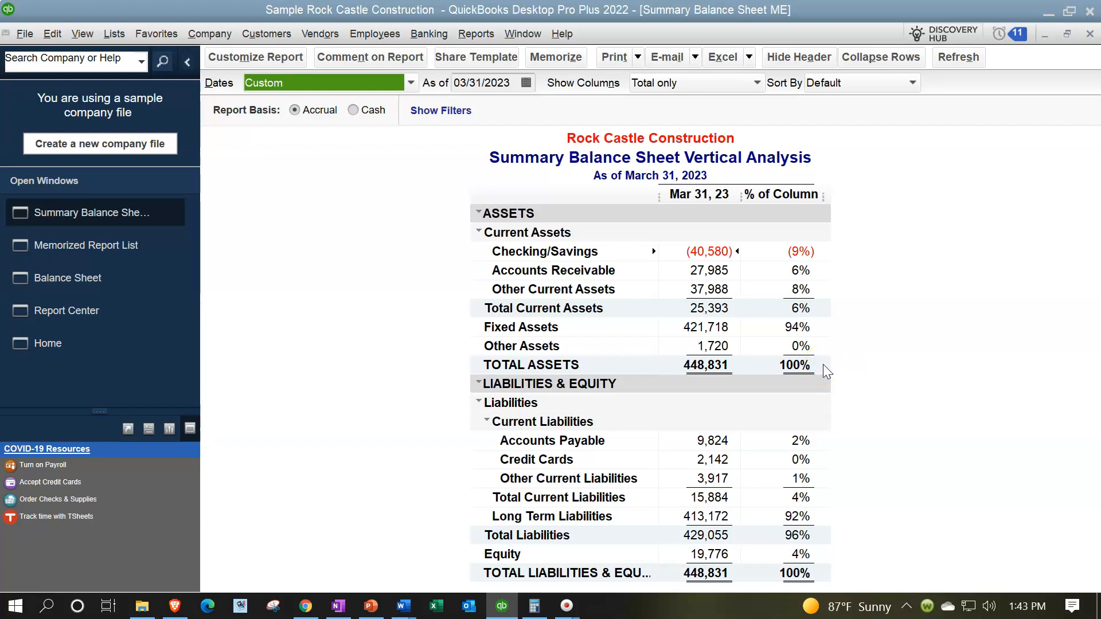
pyautogui.click(549, 63)
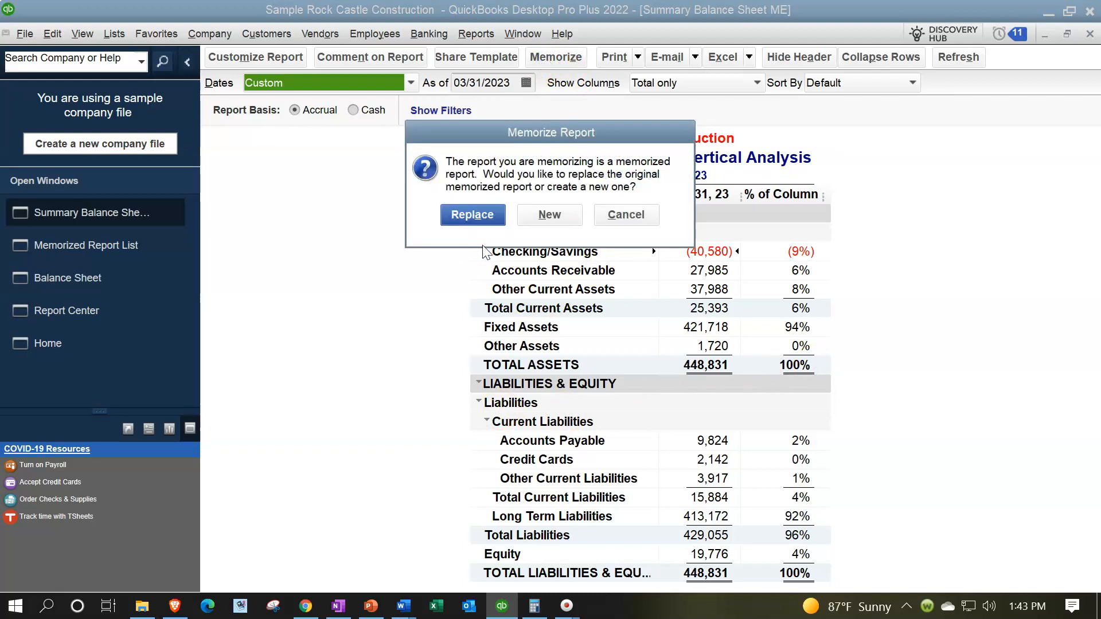
# Save a new memorized report 'Summary Balance Sheet Vertical Analysis ME' in Client Month End Report
pyautogui.click(548, 219)
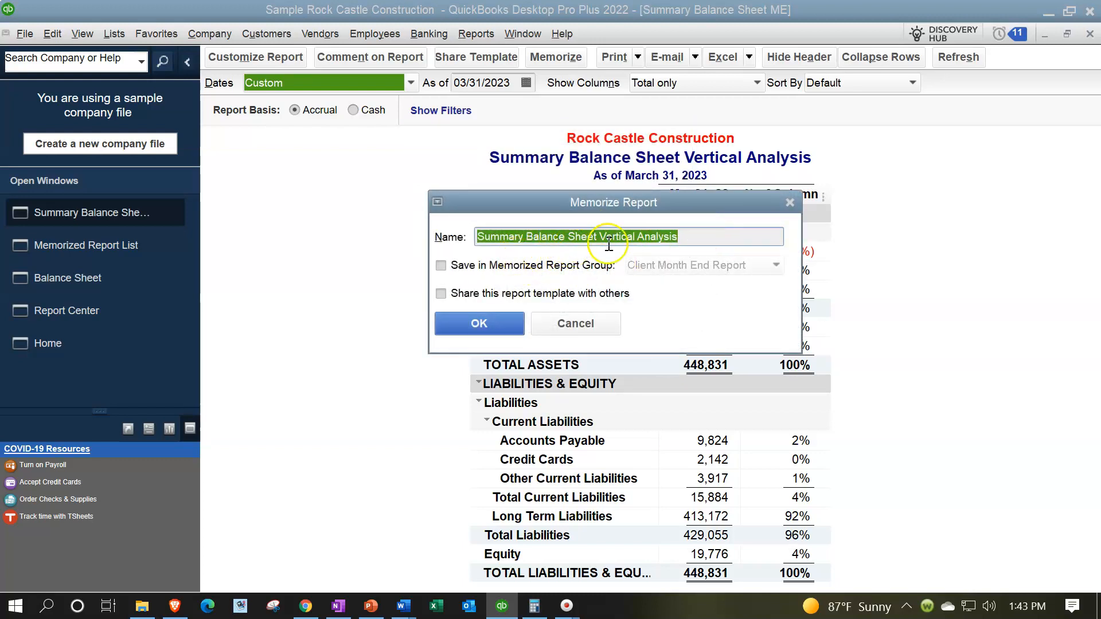
pyautogui.click(726, 233)
pyautogui.write('ME')
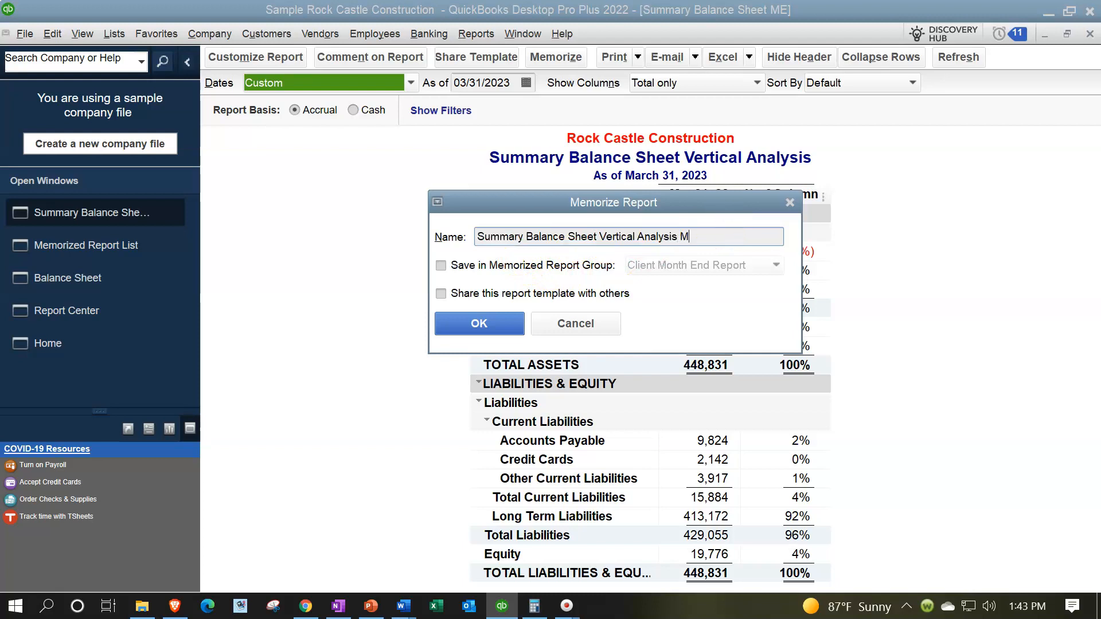
pyautogui.click(441, 265)
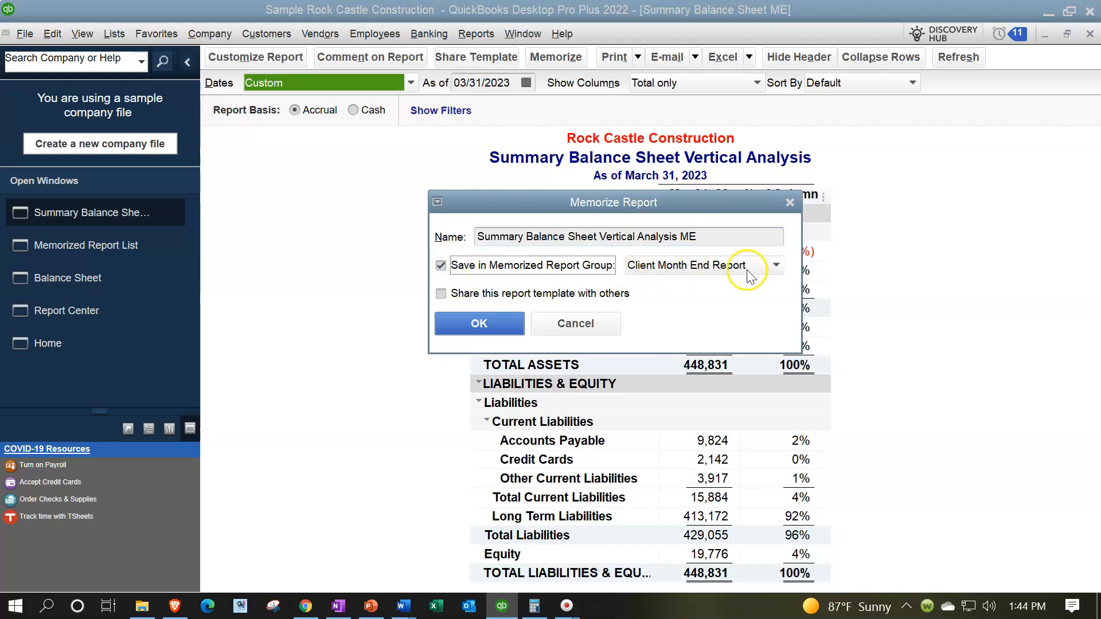
pyautogui.click(481, 324)
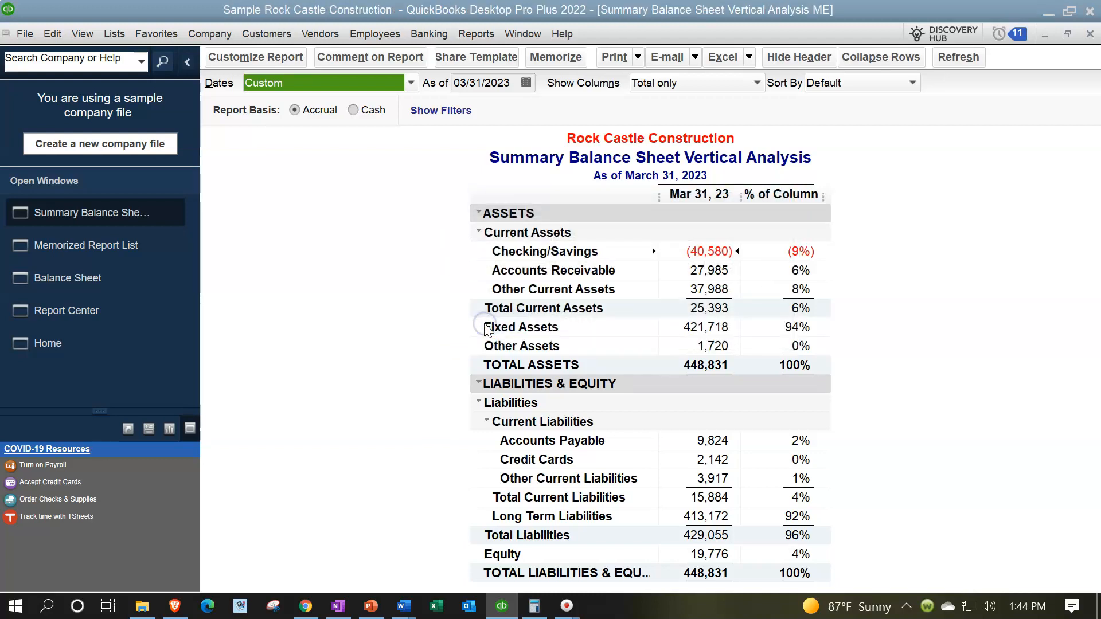
# Confirm that Memorized Reports > Client Month End Report lists both balance sheet reports, then open Customize Report
pyautogui.click(473, 34)
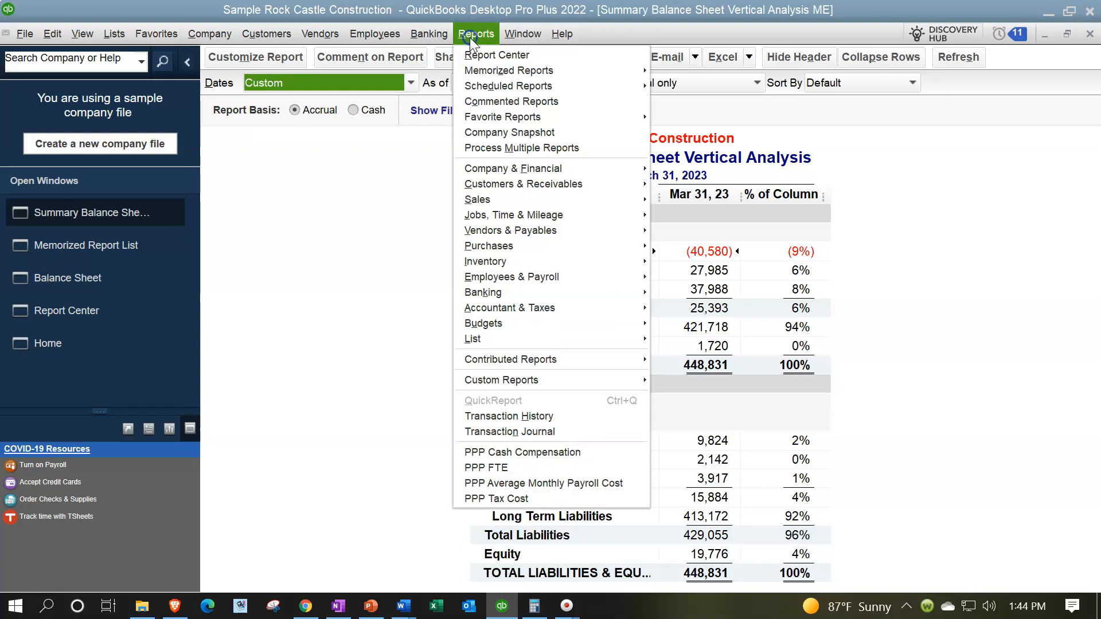
pyautogui.click(636, 73)
pyautogui.moveTo(717, 93)
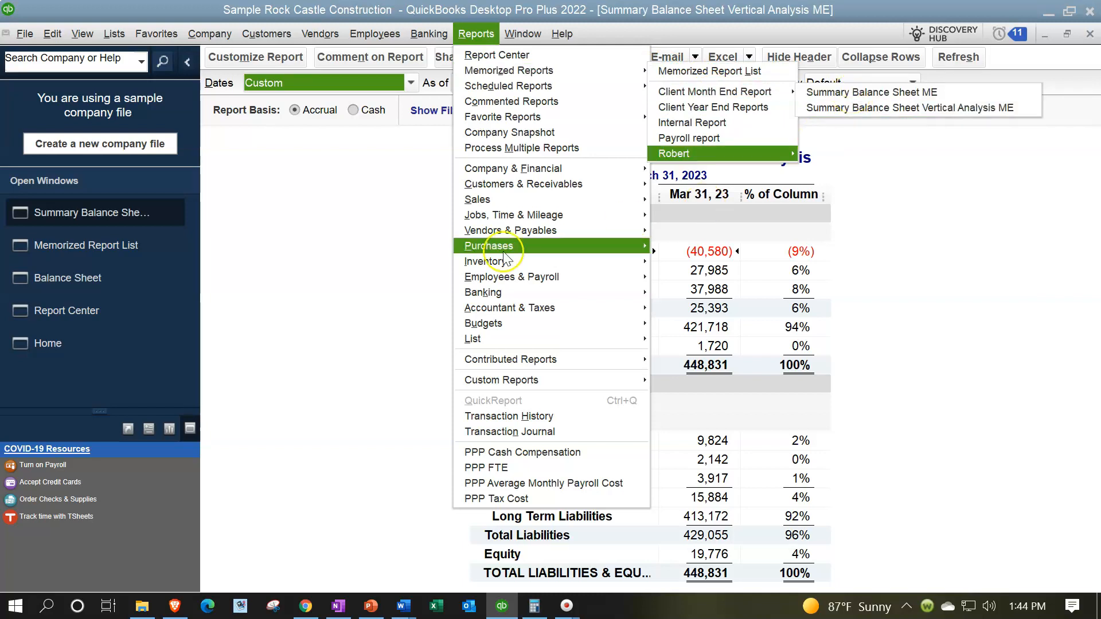
pyautogui.click(361, 294)
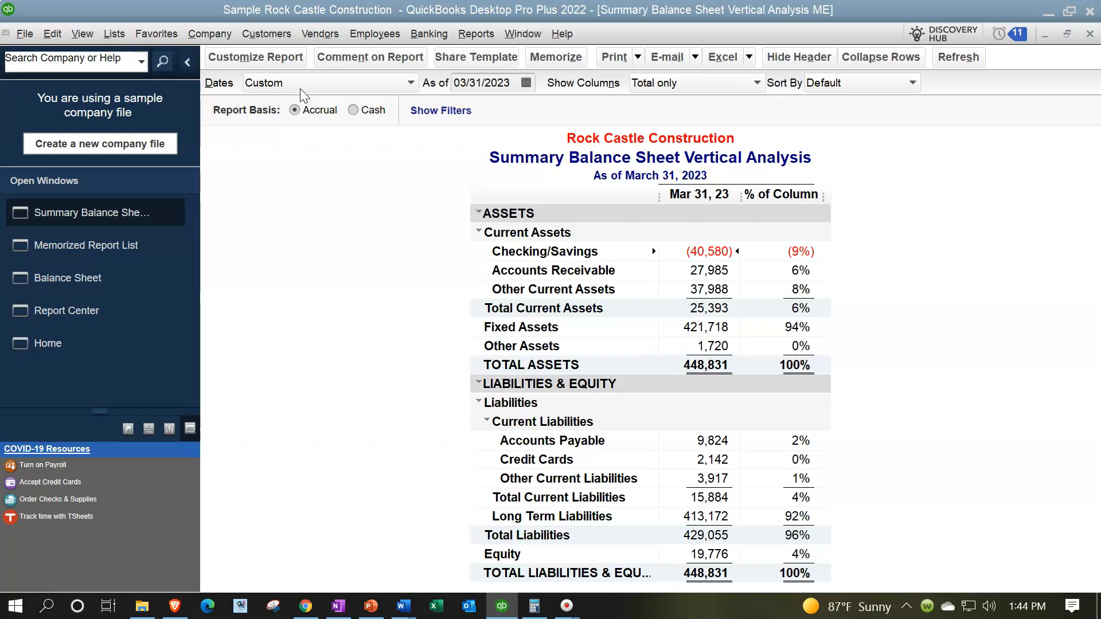
pyautogui.click(275, 60)
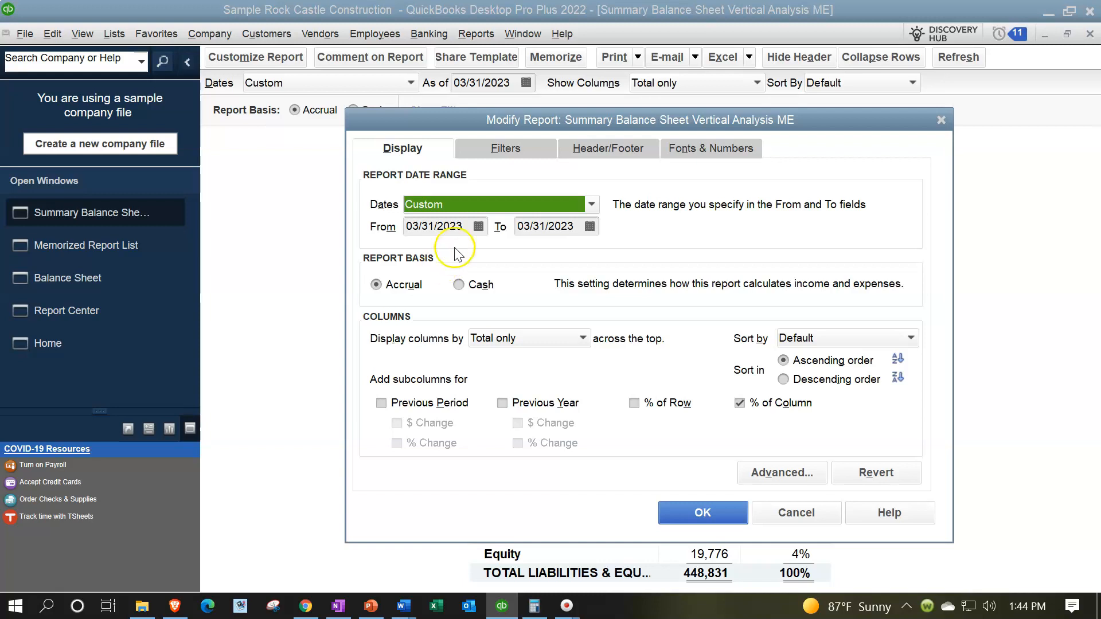
# Start the report at 01/01/2023, display columns by Month, and drop the % of Column subcolumn
pyautogui.click(389, 225)
pyautogui.write('01')
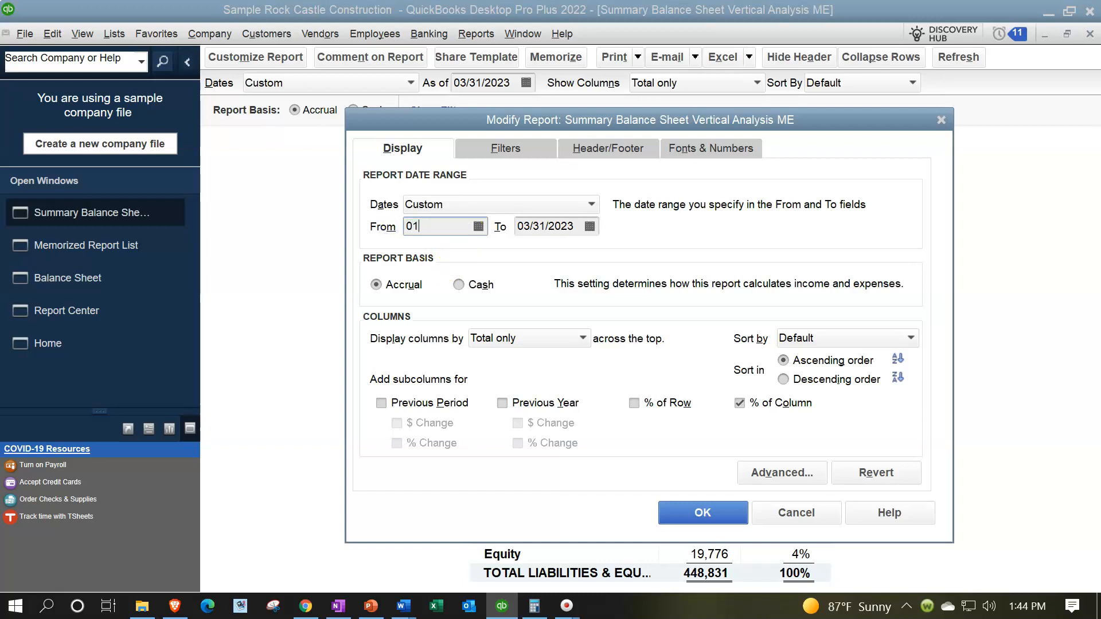
pyautogui.write('/01/2023')
pyautogui.press('Tab')
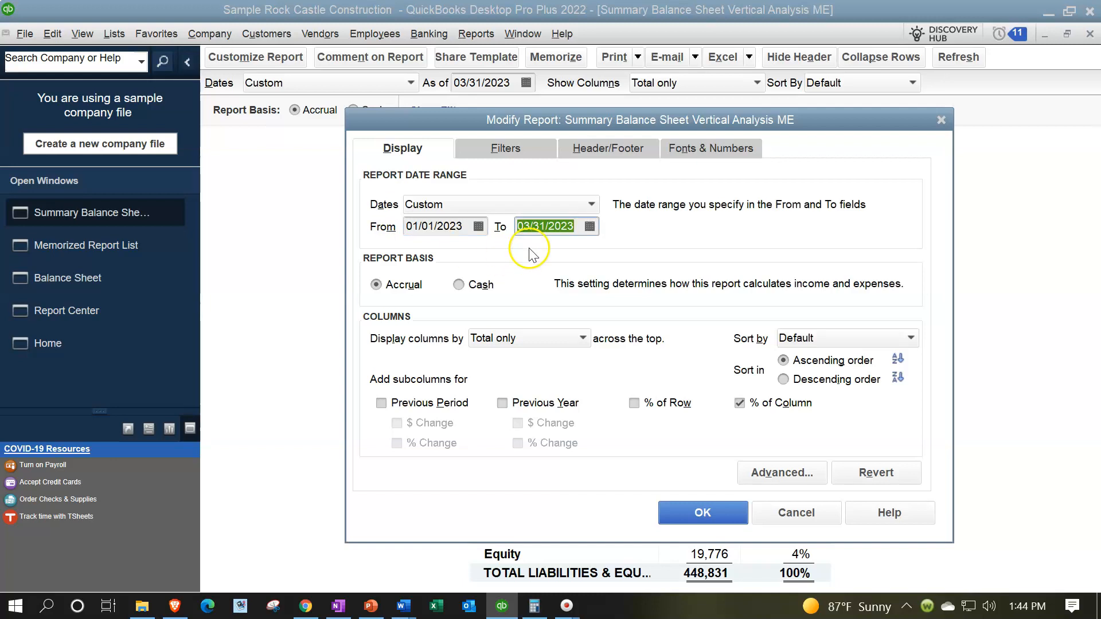
pyautogui.click(581, 337)
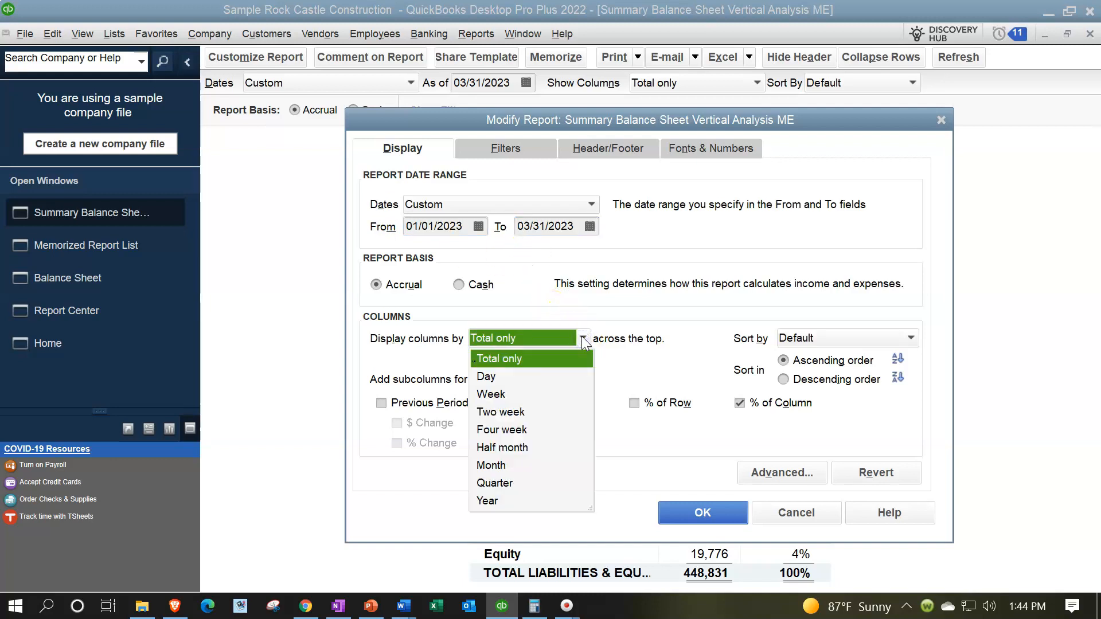
pyautogui.click(502, 467)
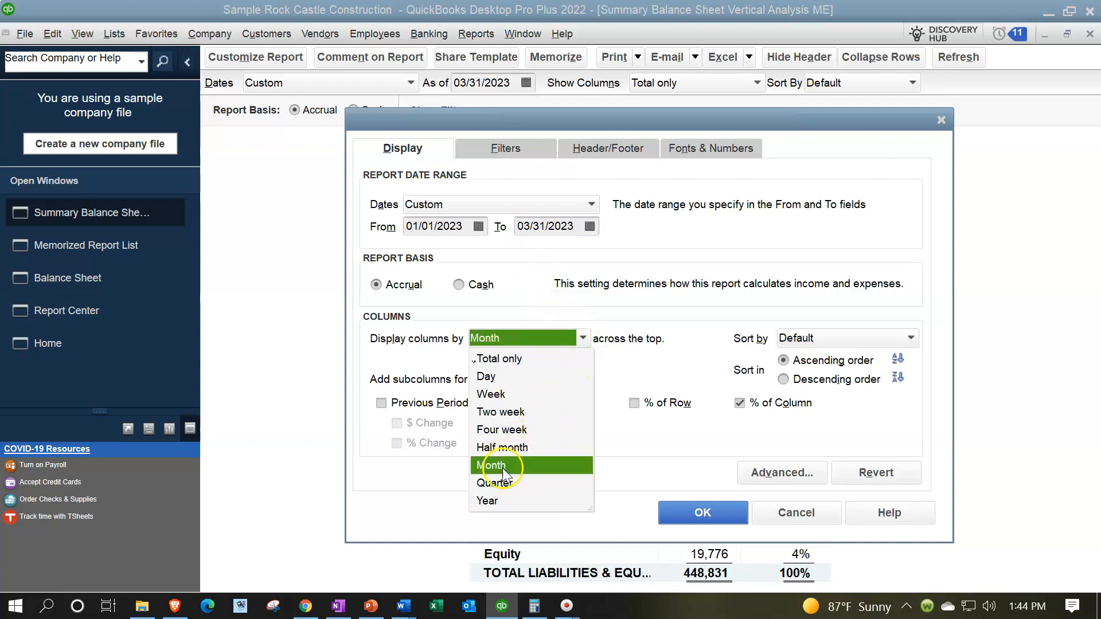
pyautogui.click(742, 404)
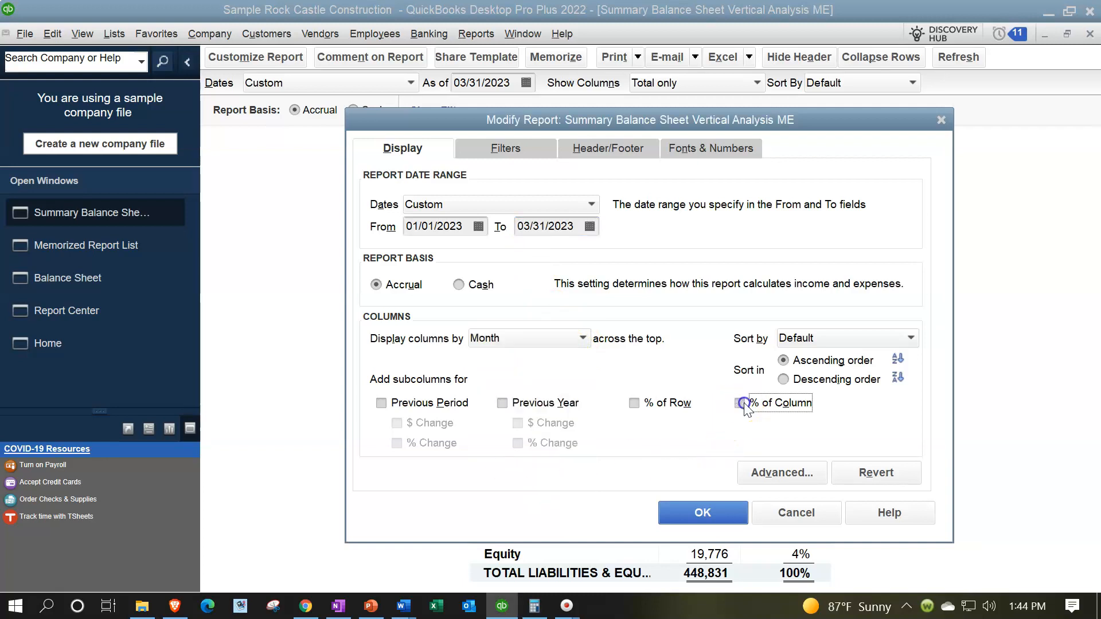
pyautogui.click(691, 512)
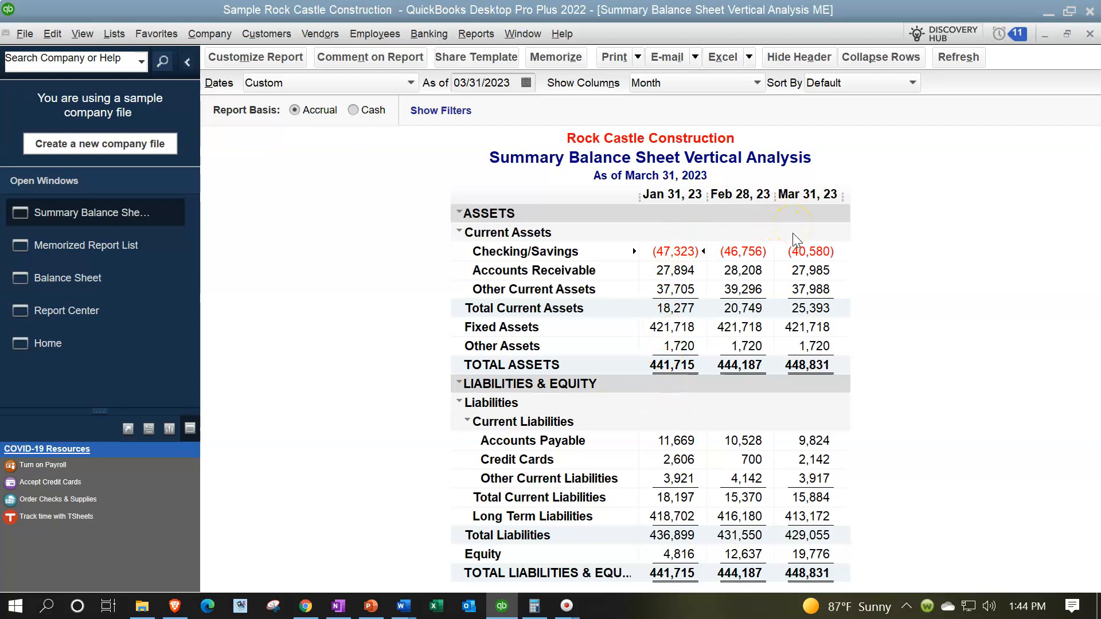
pyautogui.click(255, 60)
# Change the Header/Footer report title from Vertical Analysis to 'Summary Balance Sheet By Month'
pyautogui.click(577, 144)
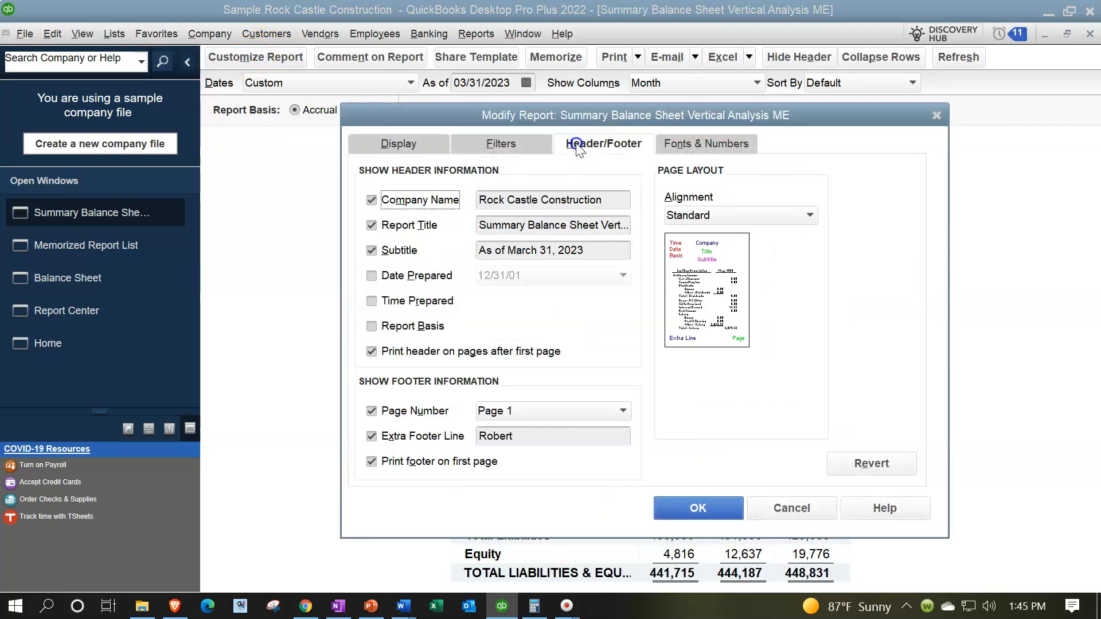
pyautogui.click(591, 224)
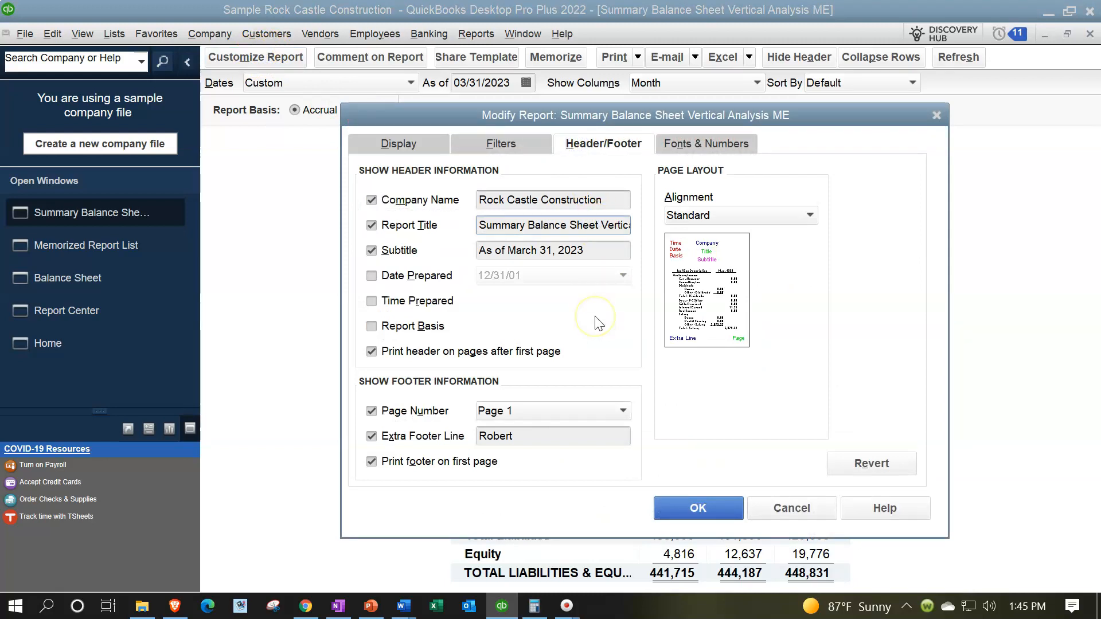
pyautogui.press('End')
pyautogui.press('Left')
pyautogui.press('Left')
pyautogui.press('Left')
pyautogui.press('Left')
pyautogui.press('Left')
pyautogui.press('Left')
pyautogui.press('Left')
pyautogui.press('Left')
pyautogui.press('Left')
pyautogui.press('Left')
pyautogui.press('Left')
pyautogui.press('Left')
pyautogui.press('BackSpace')
pyautogui.press('BackSpace')
pyautogui.press('BackSpace')
pyautogui.press('BackSpace')
pyautogui.press('BackSpace')
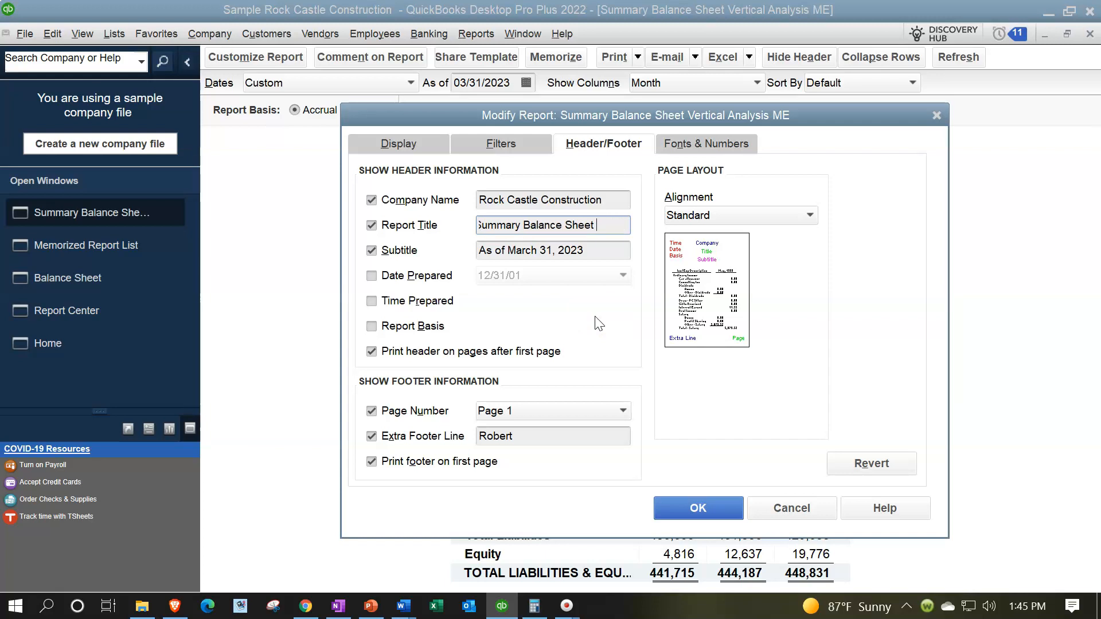
pyautogui.write('By Mont')
pyautogui.write('h')
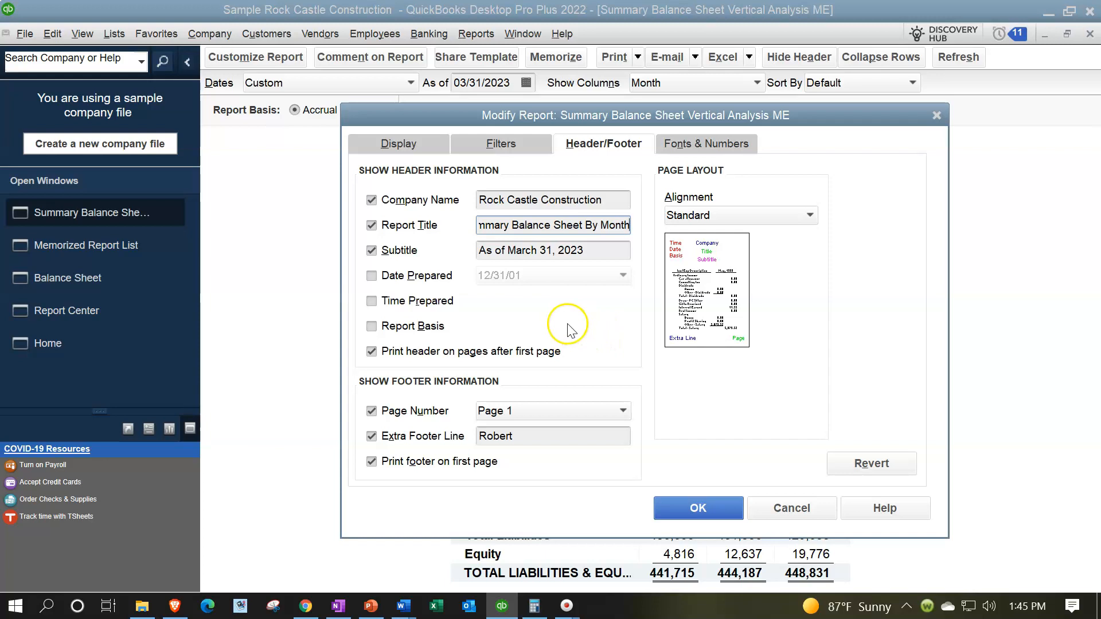
pyautogui.click(720, 508)
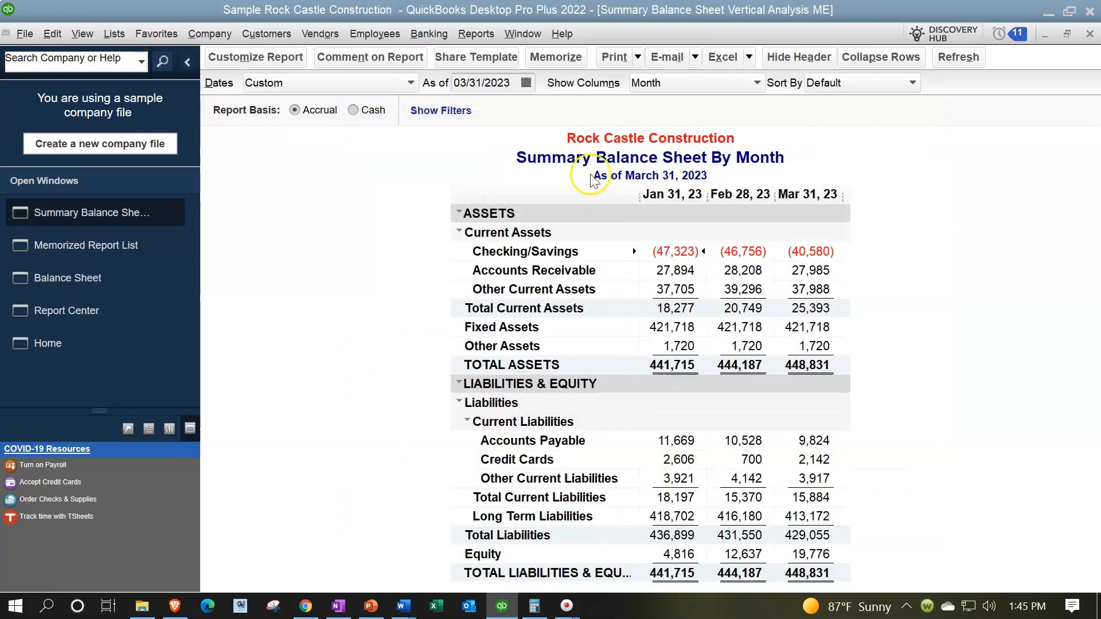
pyautogui.click(561, 63)
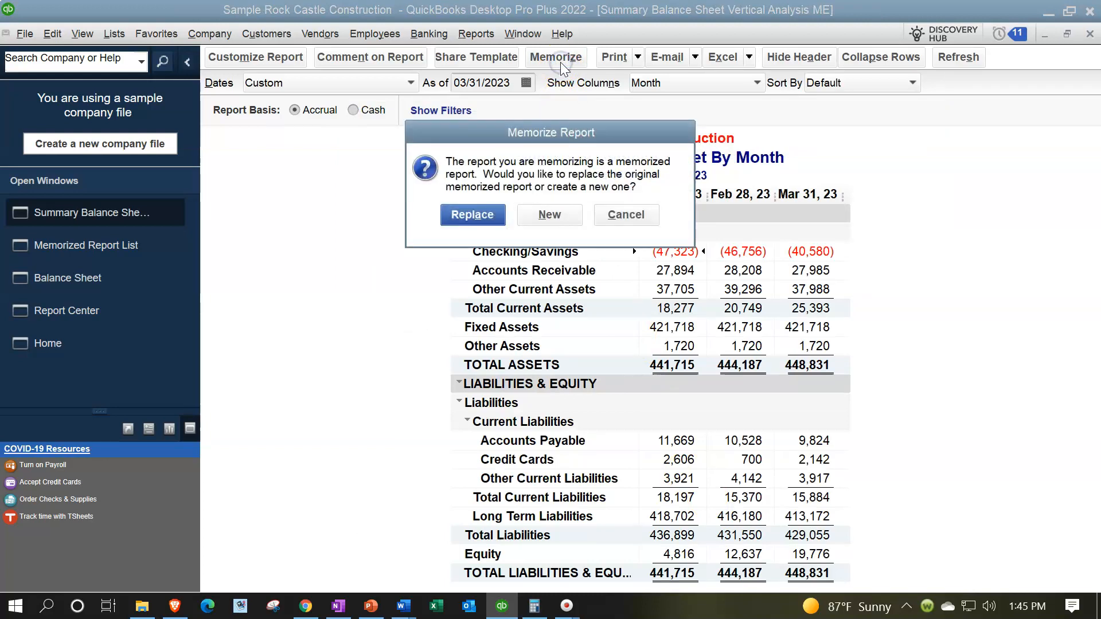
# Memorize it as a new report saved in the Client Month End Report group
pyautogui.click(549, 215)
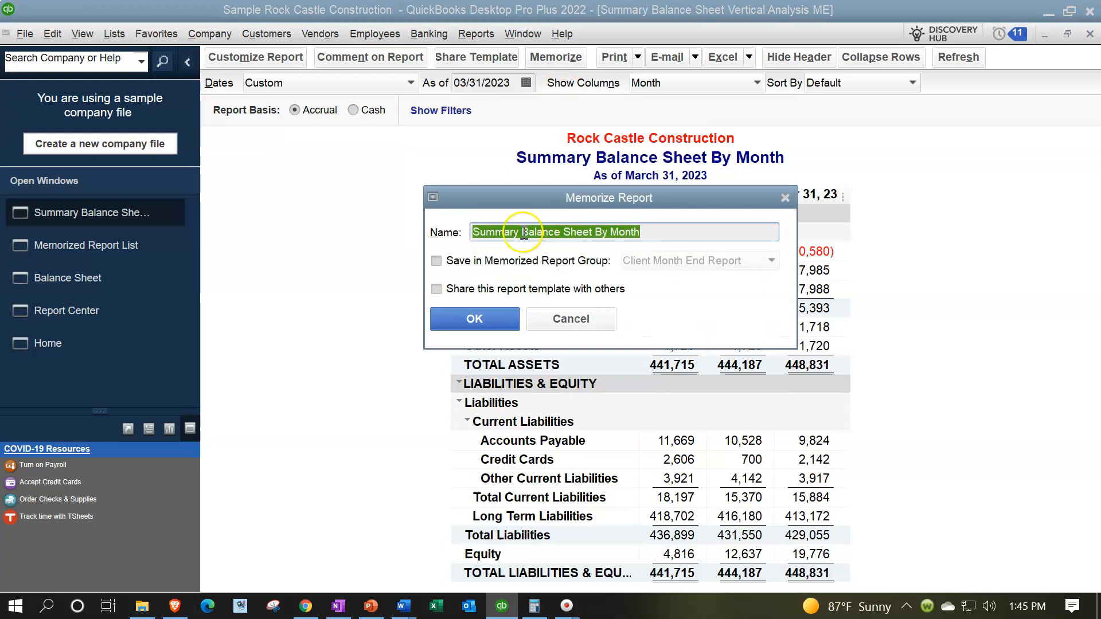
pyautogui.click(436, 260)
pyautogui.click(708, 259)
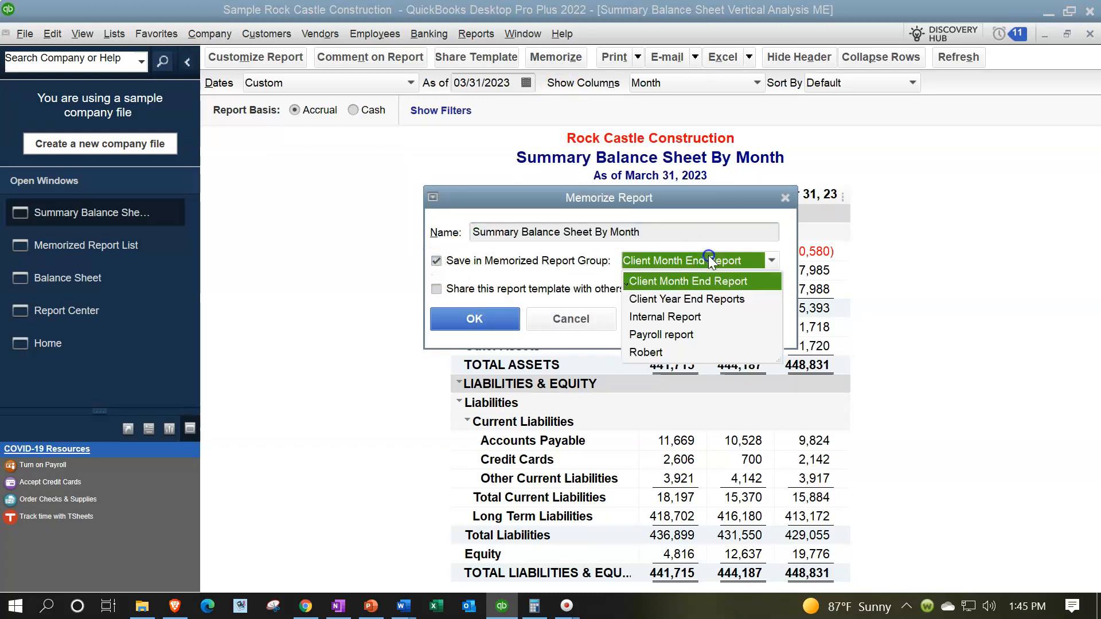
pyautogui.click(711, 262)
pyautogui.click(473, 318)
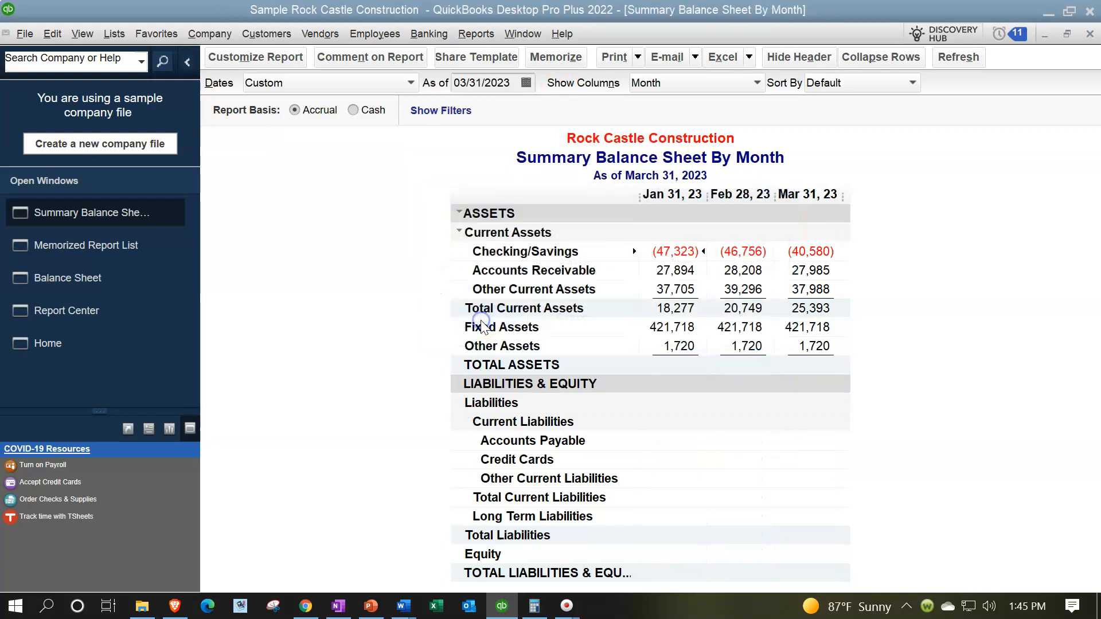
# Check that Summary Balance Sheet By Month now appears under Memorized Reports > Client Month End Report
pyautogui.click(464, 34)
pyautogui.moveTo(519, 71)
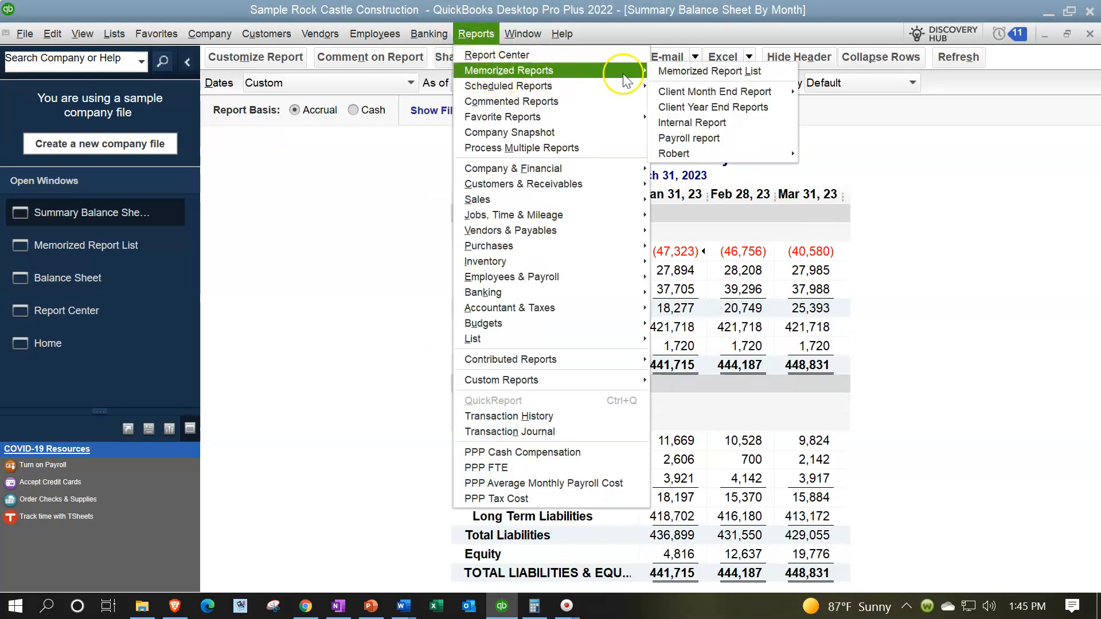
pyautogui.moveTo(737, 93)
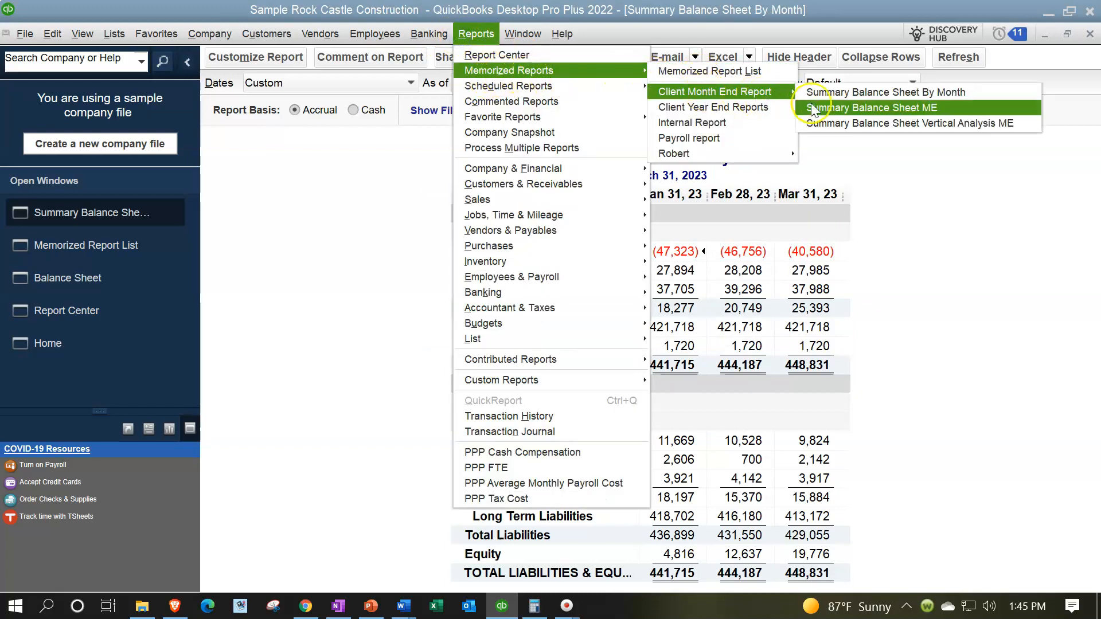
pyautogui.click(382, 217)
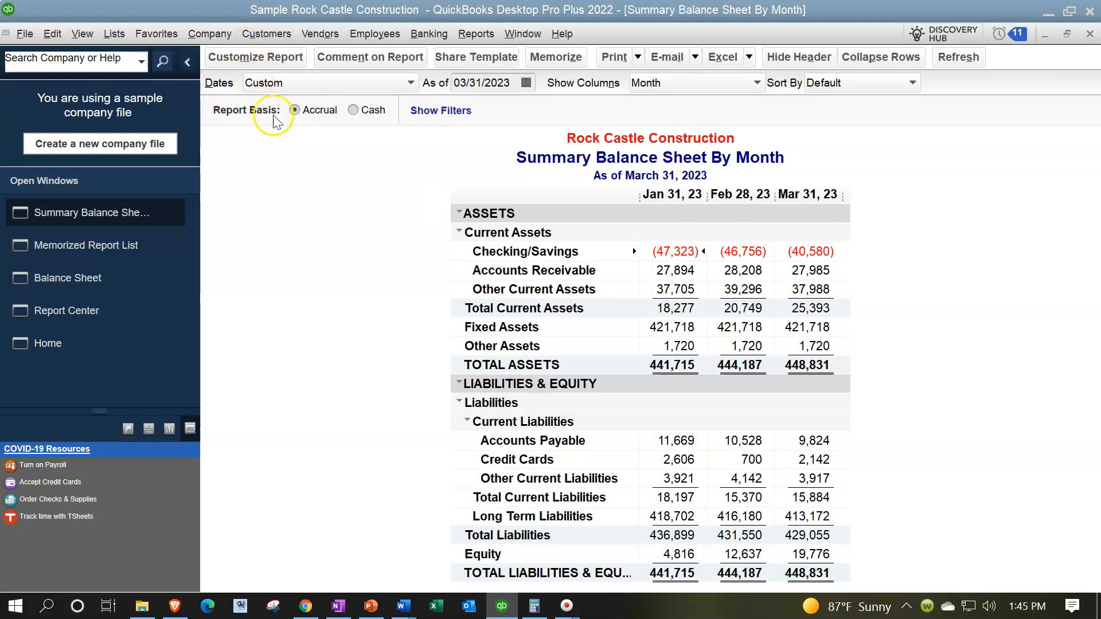
pyautogui.click(273, 56)
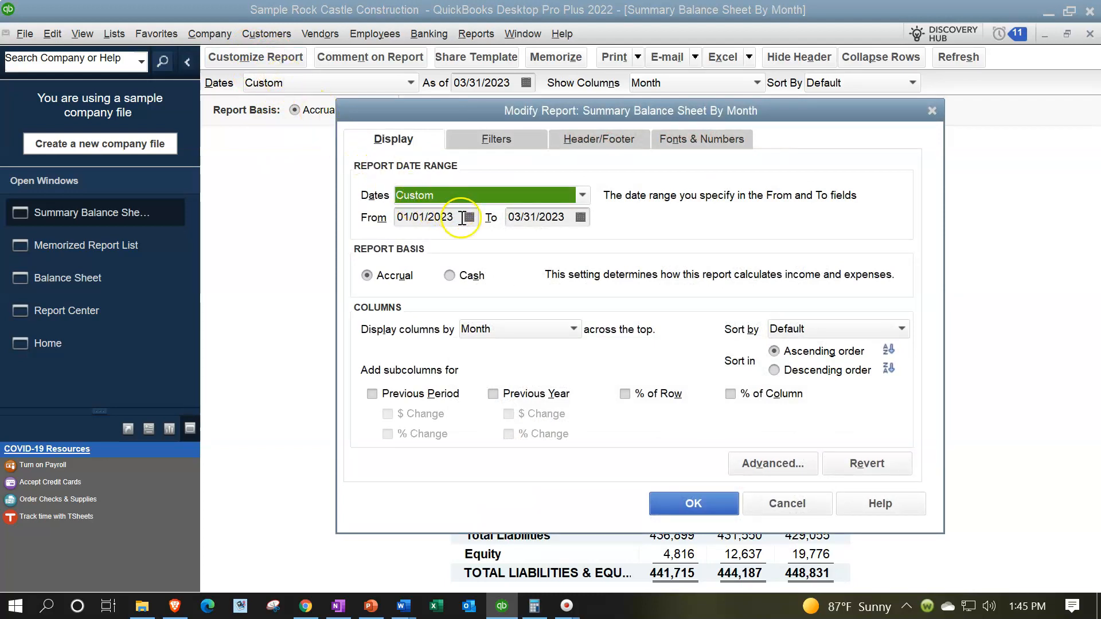
# Change the start date to 03/01/2023 and tick Previous Period, $ Change and % Change subcolumns
pyautogui.press('Tab')
pyautogui.write('03')
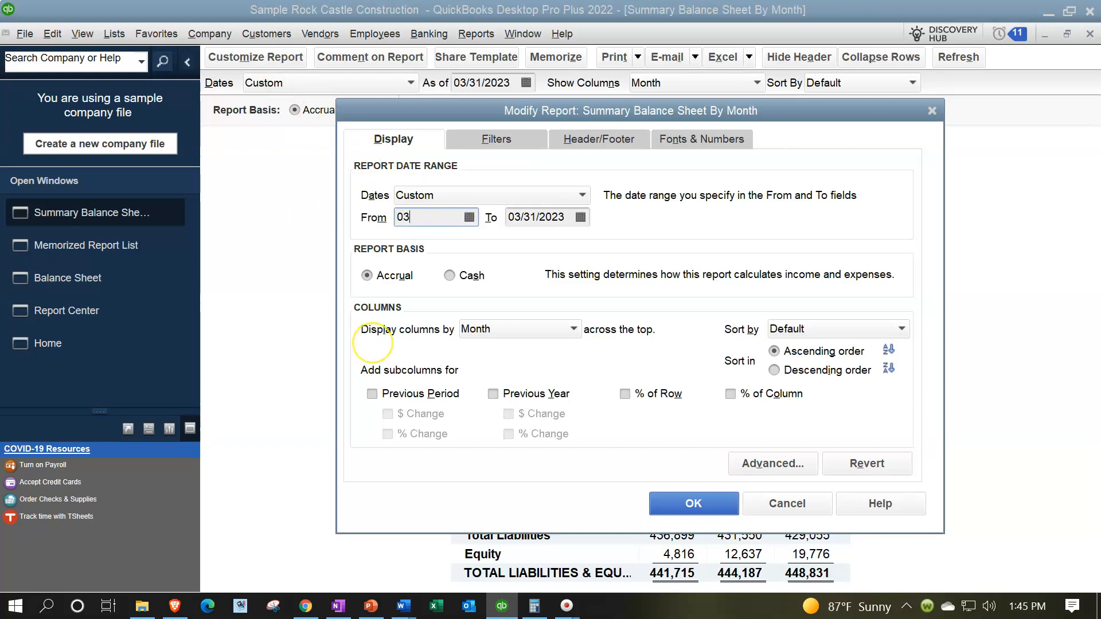
pyautogui.press('Tab')
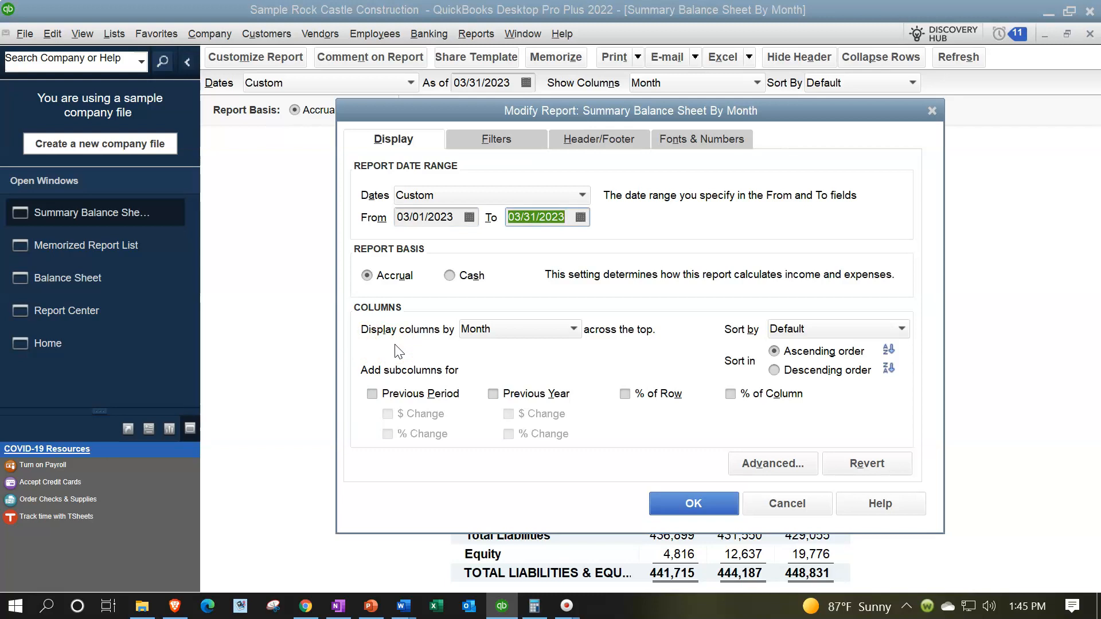
pyautogui.press('Tab')
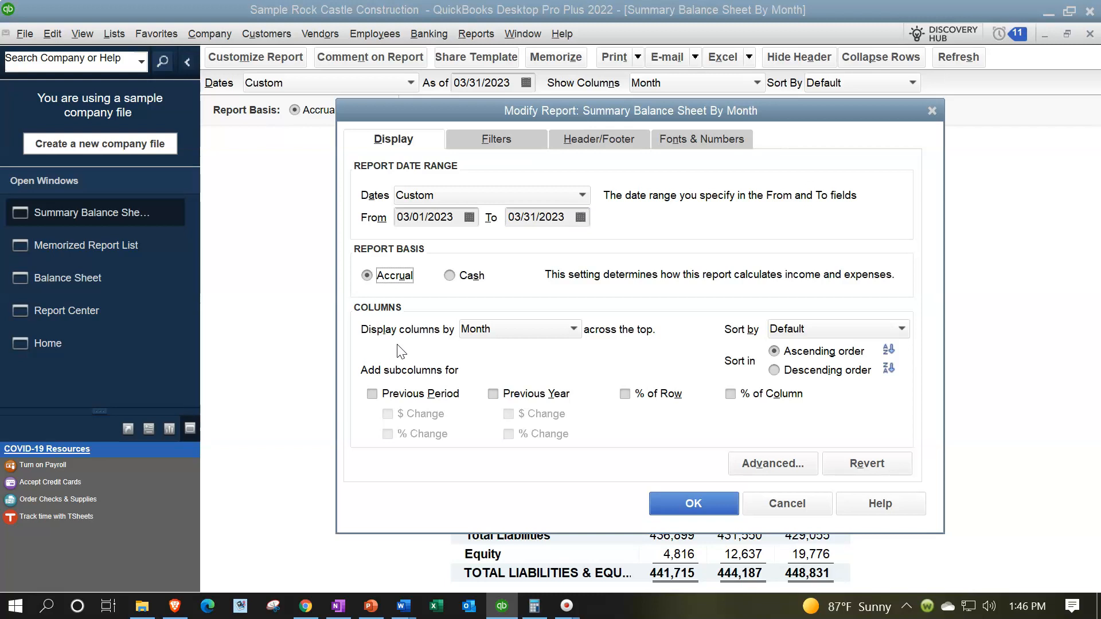
pyautogui.click(371, 394)
pyautogui.click(389, 414)
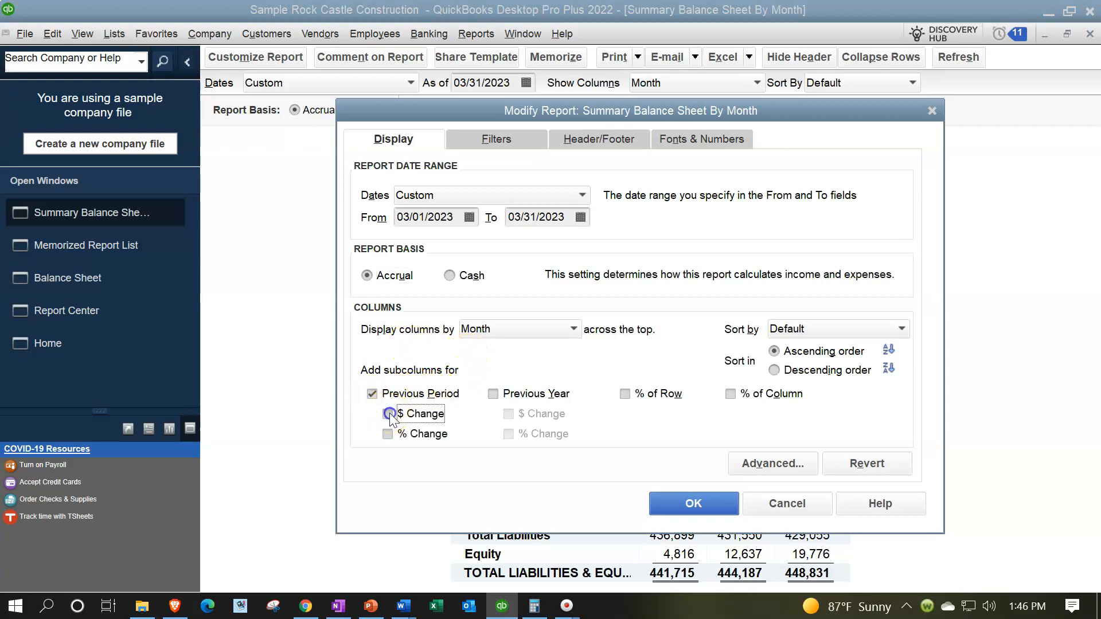
pyautogui.click(387, 434)
pyautogui.click(576, 141)
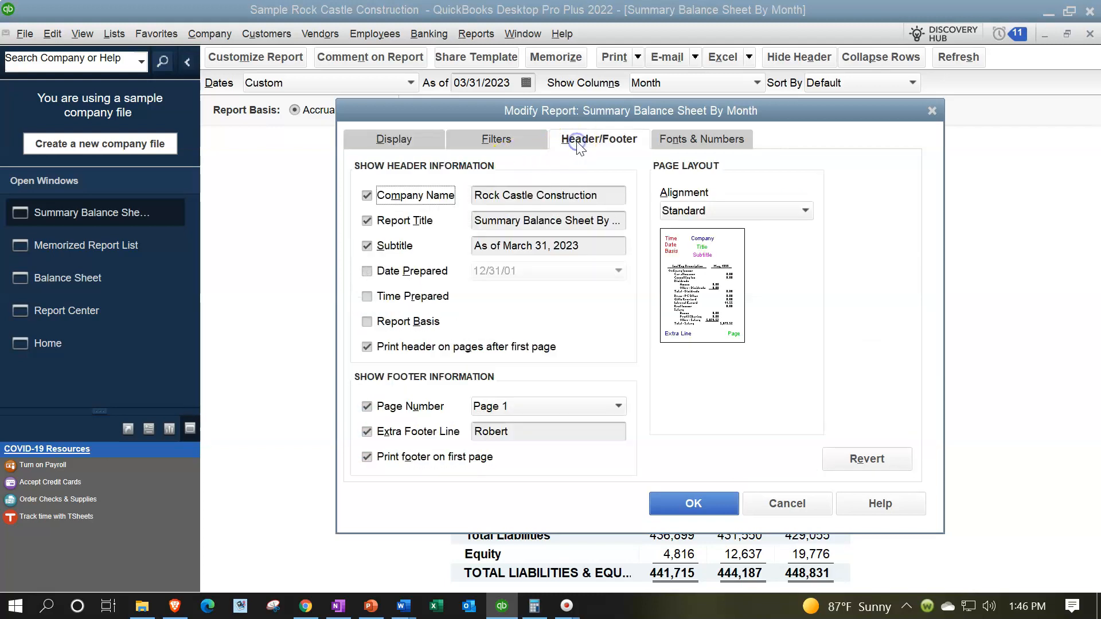
# Replace 'By Month' in the title to read 'Summary Comparative Balance Sheet' and apply the changes
pyautogui.click(599, 216)
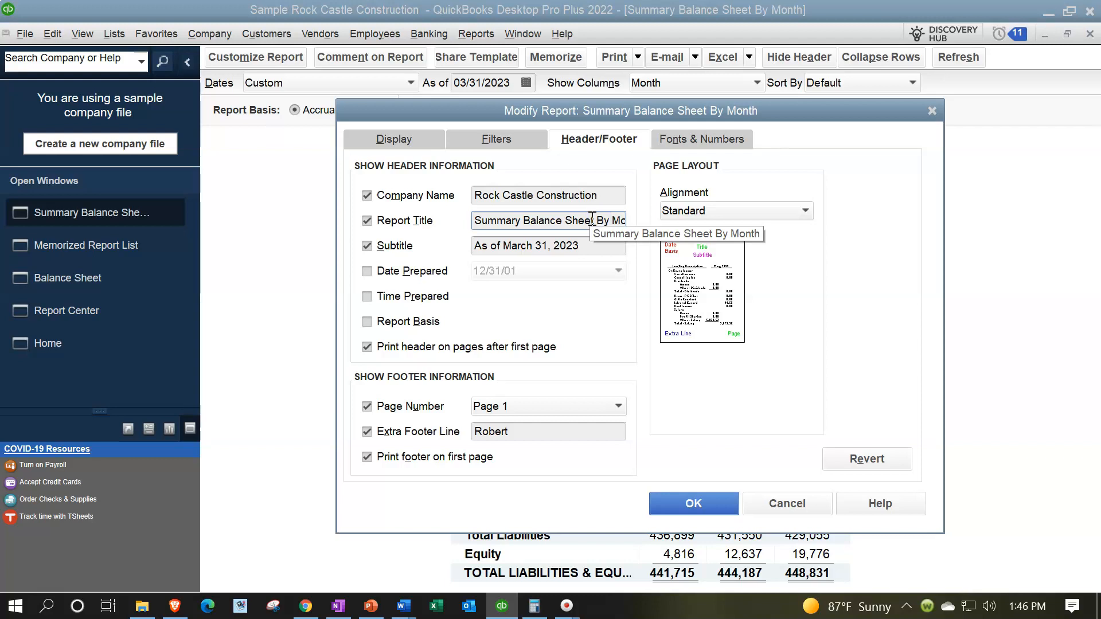
pyautogui.press('End')
pyautogui.press('BackSpace')
pyautogui.press('BackSpace')
pyautogui.press('BackSpace')
pyautogui.press('BackSpace')
pyautogui.press('BackSpace')
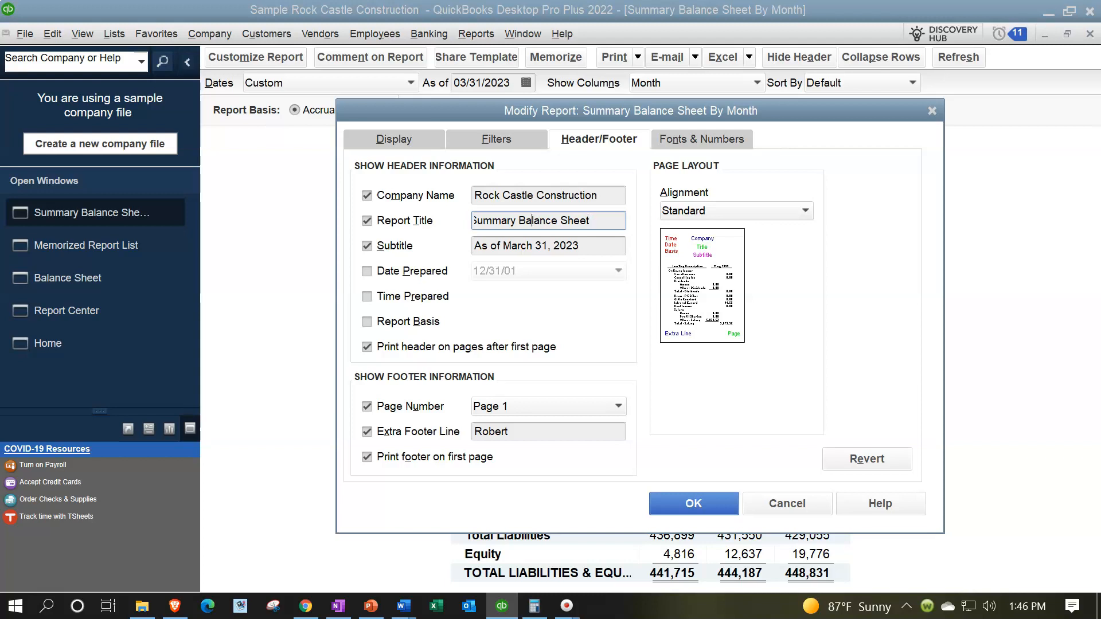
pyautogui.write('Comparati')
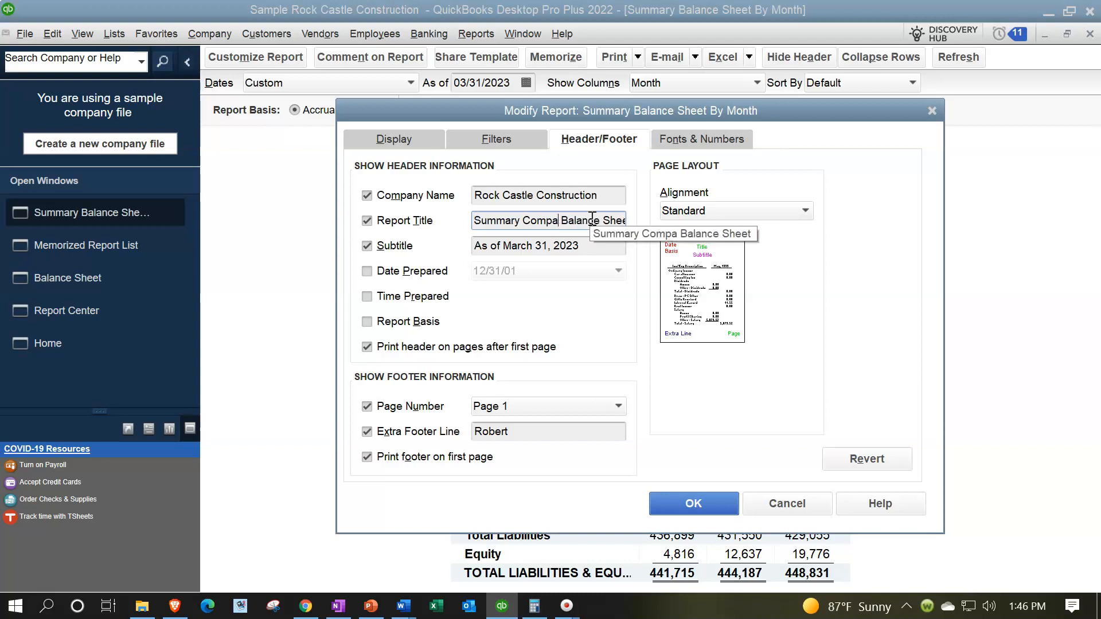
pyautogui.write('ve')
pyautogui.press('Tab')
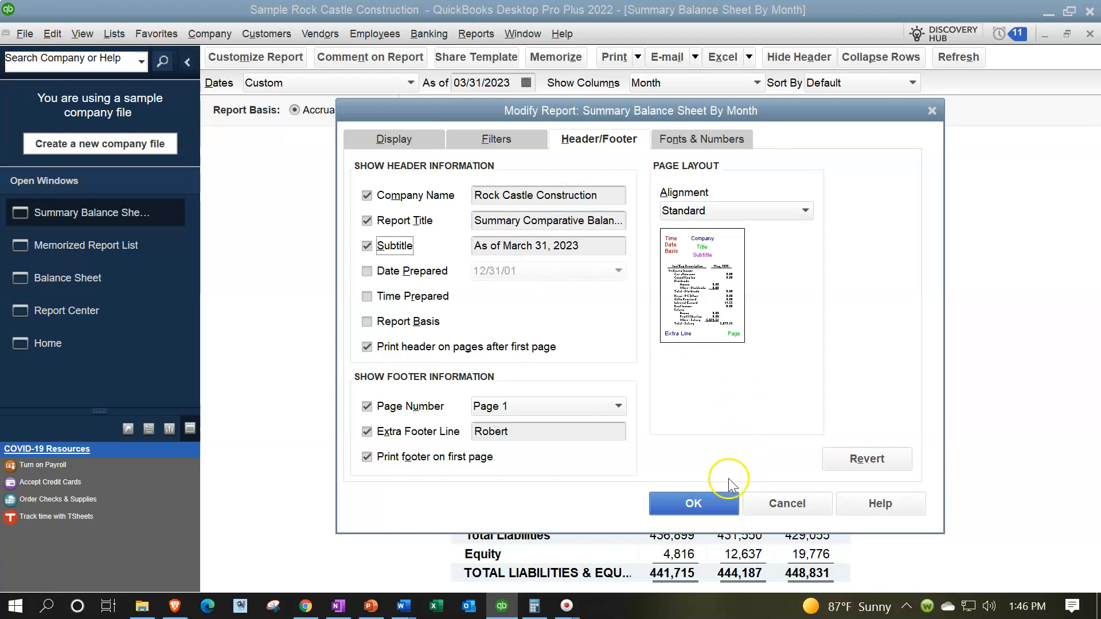
pyautogui.click(694, 504)
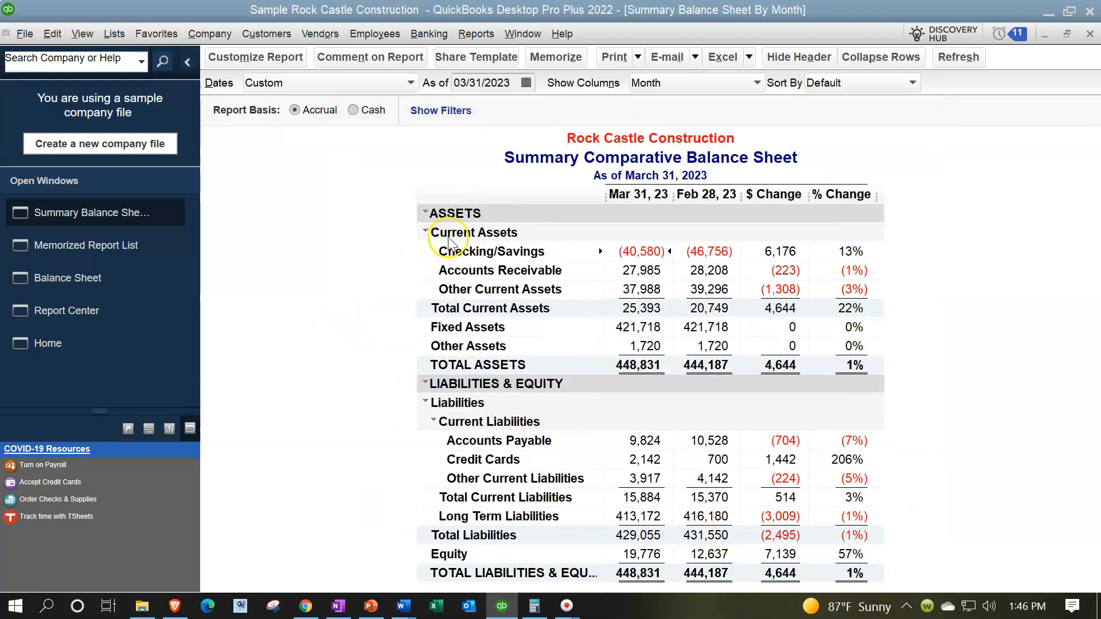
# Memorize Summary Comparative Balance Sheet as a new report in the Client Month End Report group
pyautogui.click(547, 62)
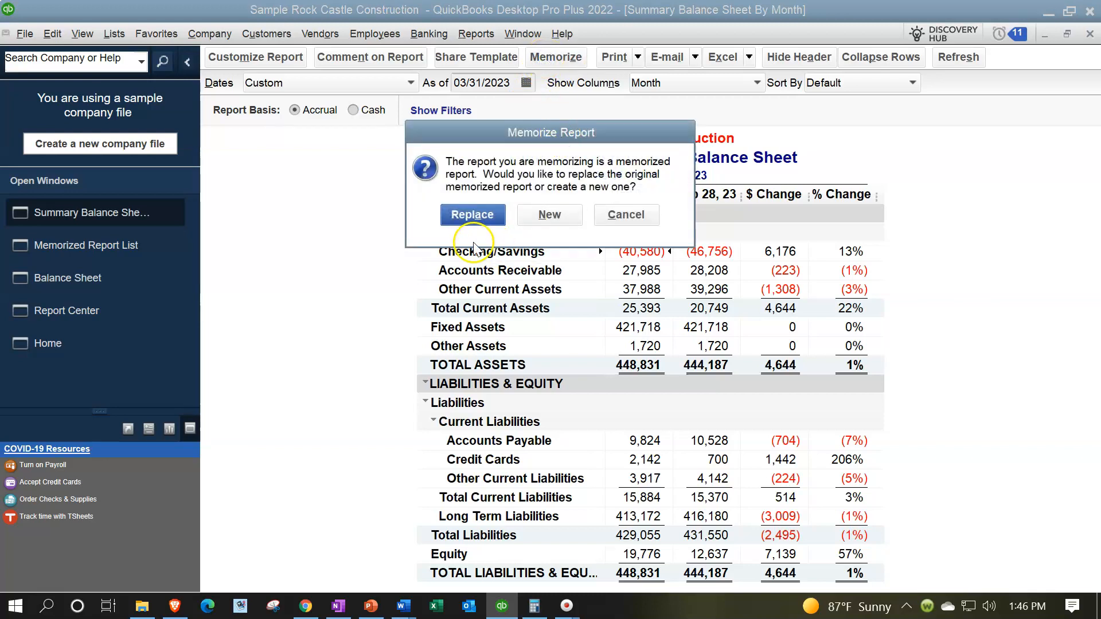
pyautogui.click(553, 217)
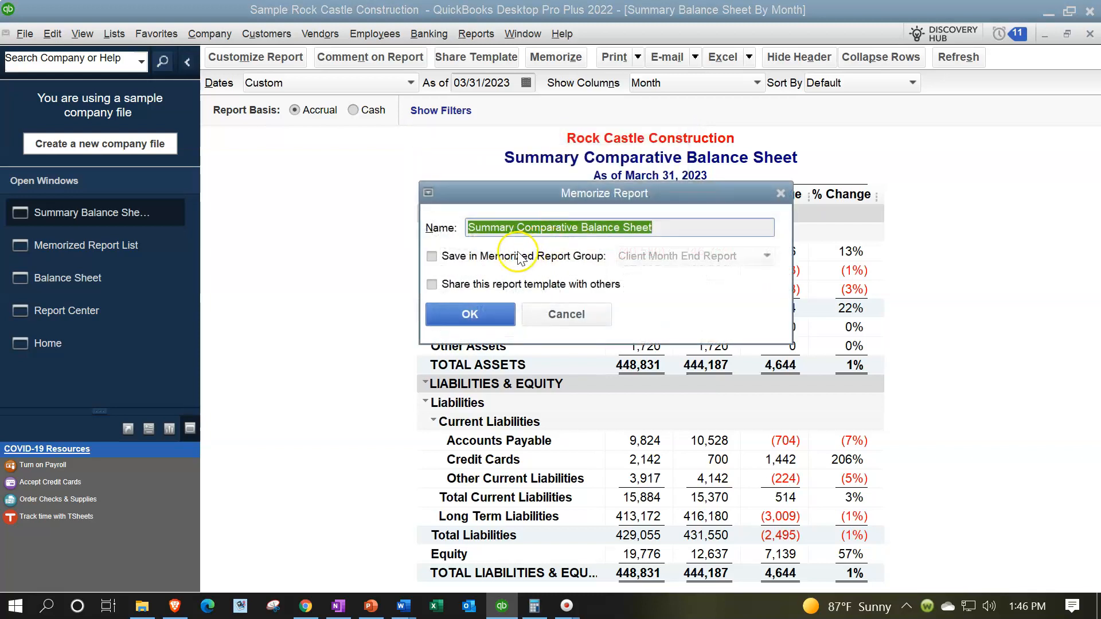
pyautogui.click(465, 256)
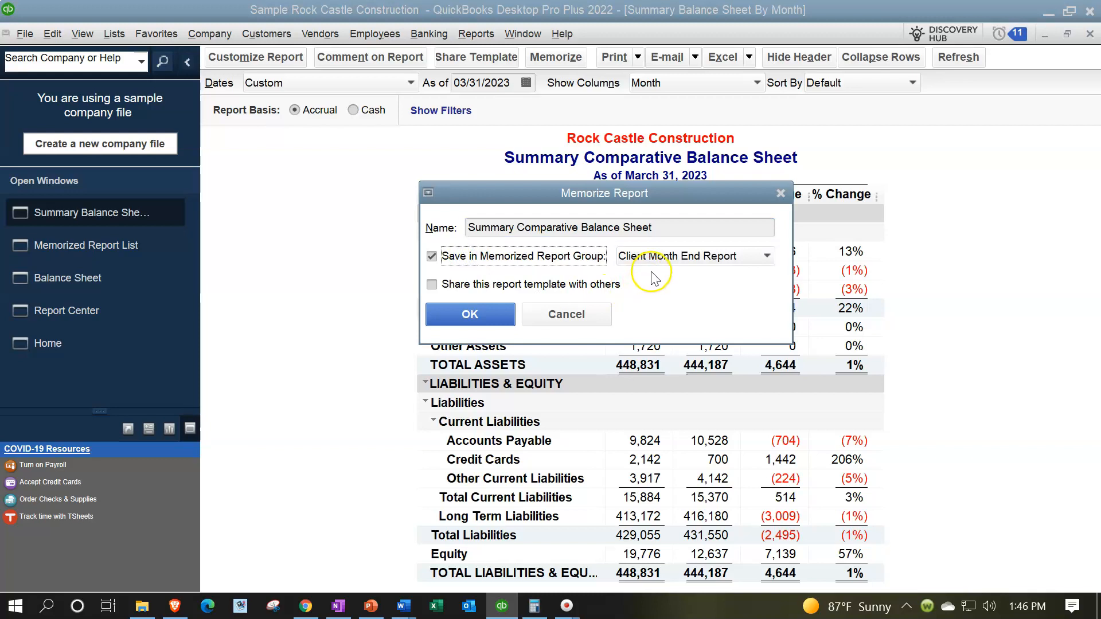
pyautogui.click(486, 317)
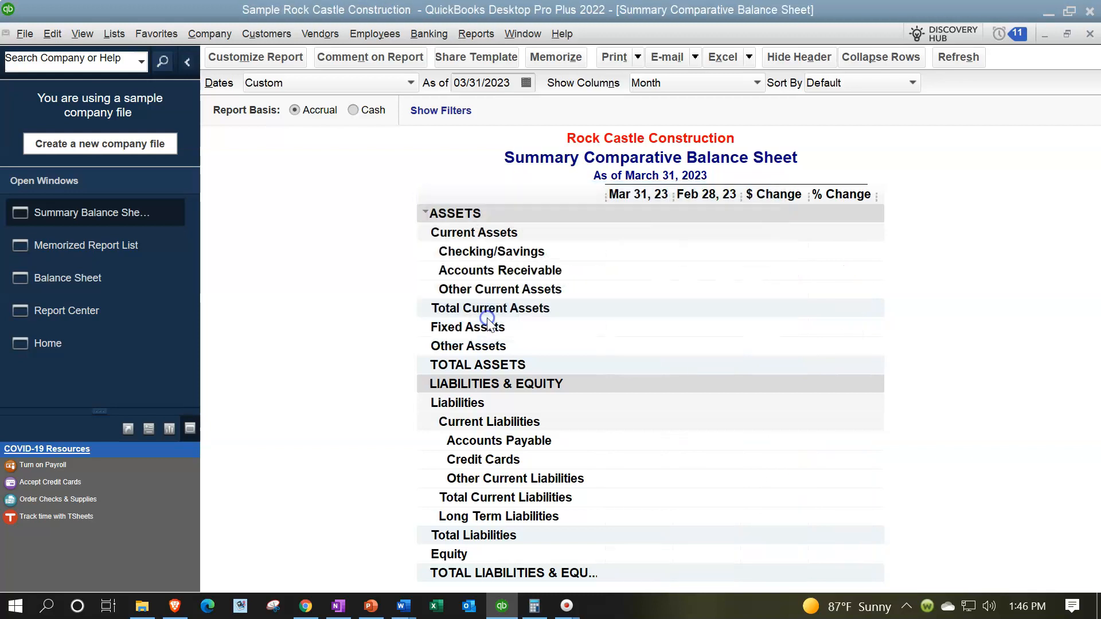
pyautogui.click(460, 35)
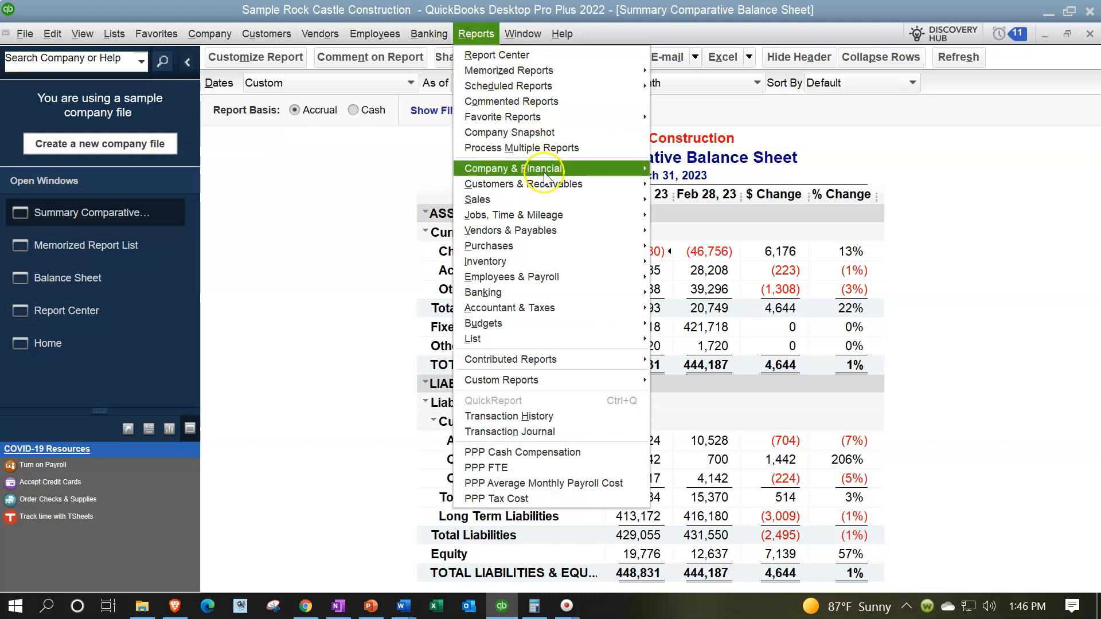
pyautogui.moveTo(530, 168)
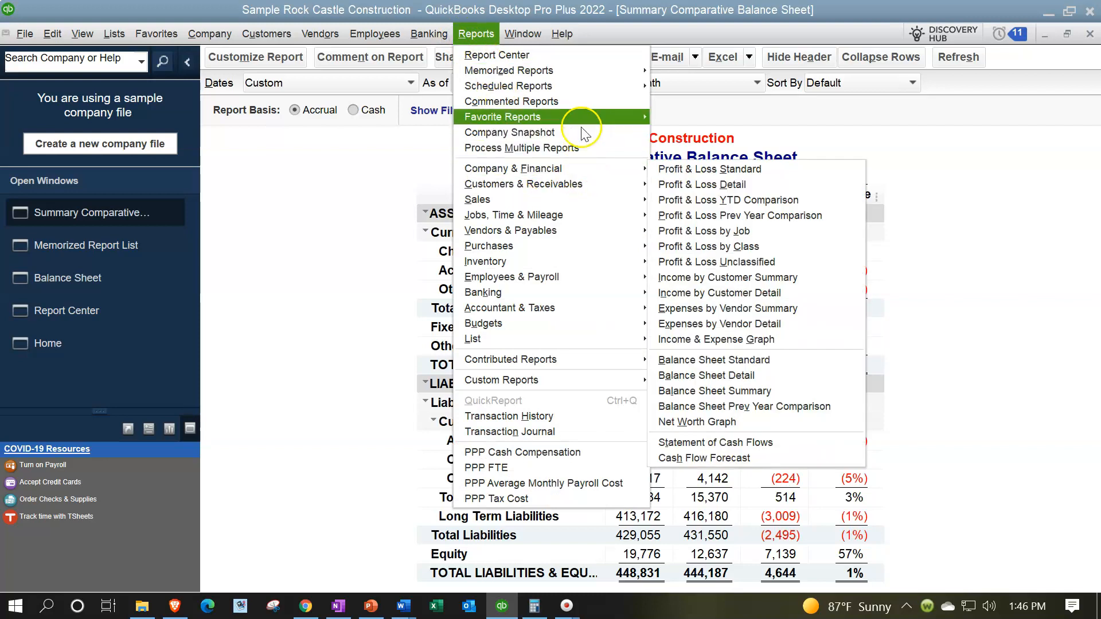
pyautogui.moveTo(591, 70)
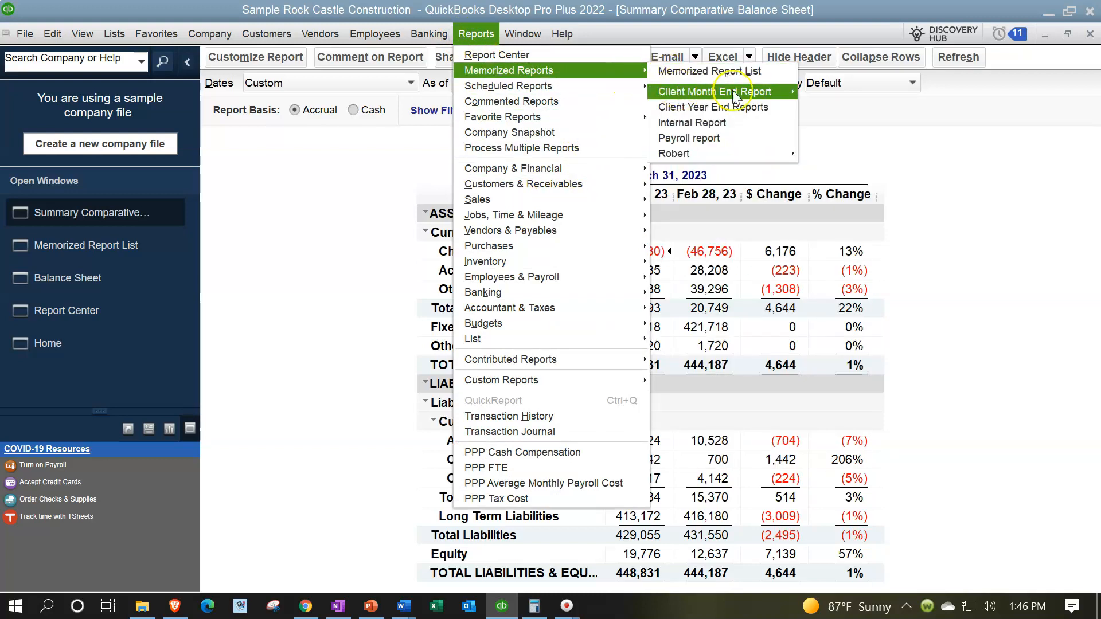
pyautogui.moveTo(717, 92)
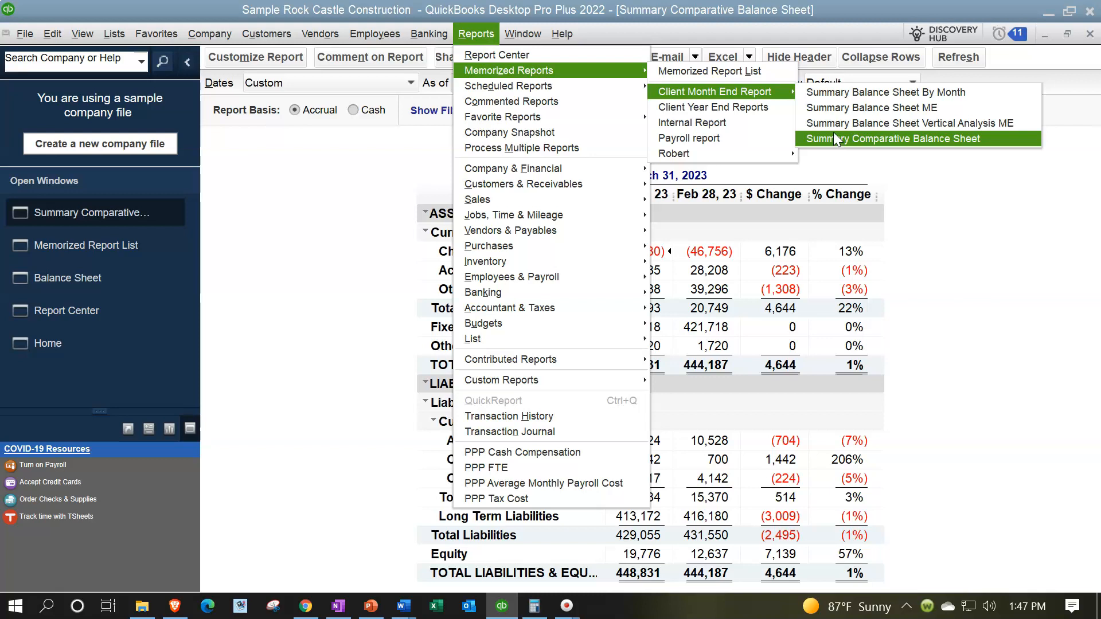
pyautogui.click(321, 232)
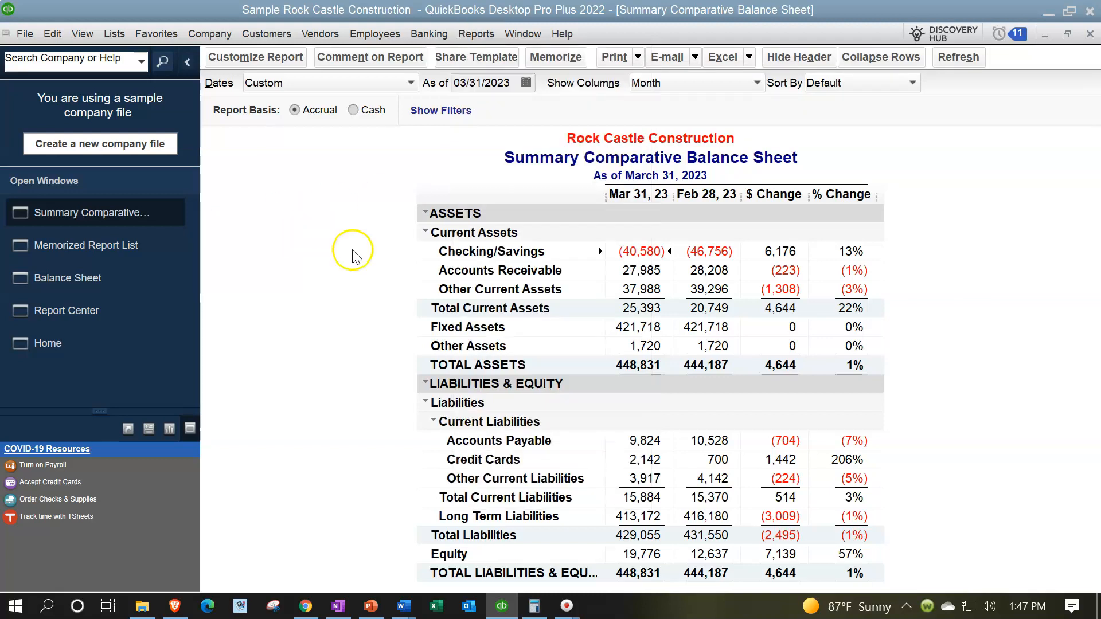
pyautogui.click(103, 280)
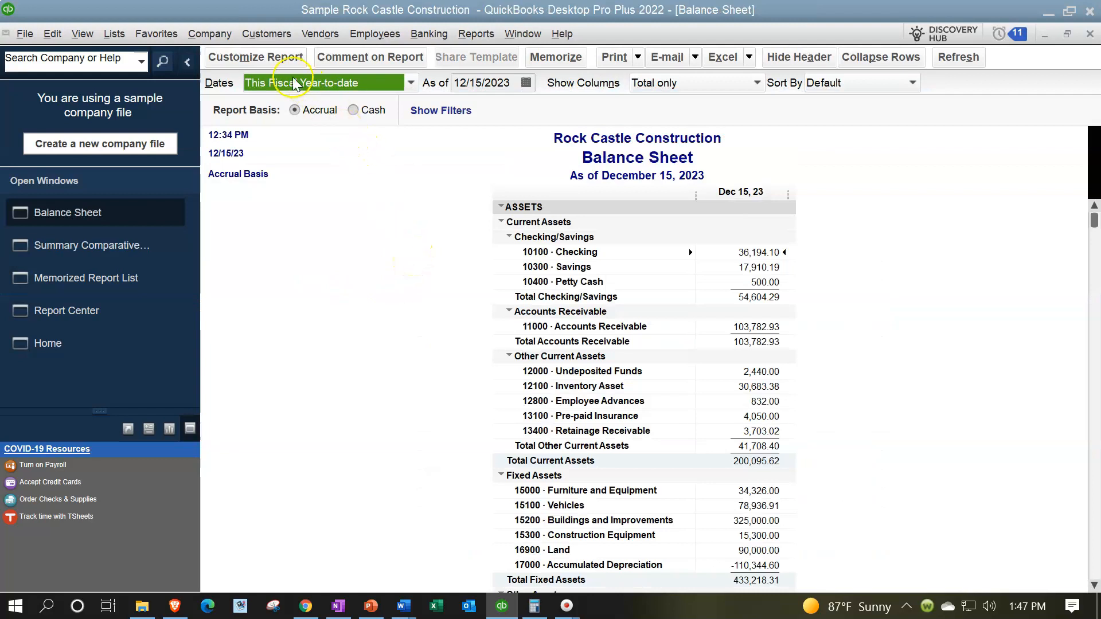
# Give the Balance Sheet a custom date range of 01/01/2023 to 03/31/2023
pyautogui.click(269, 57)
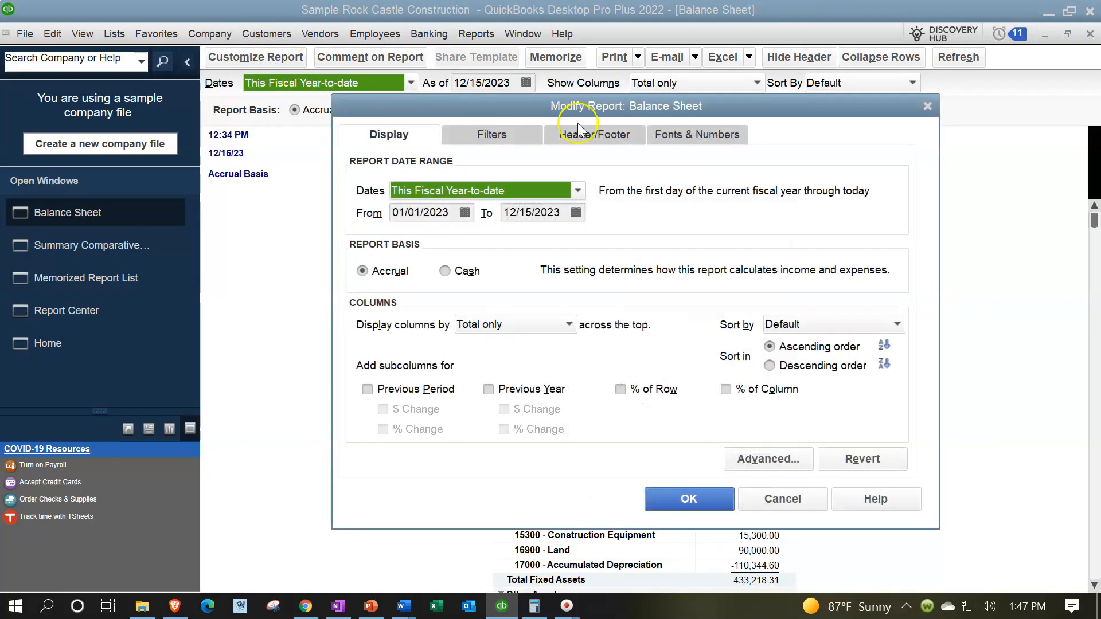
pyautogui.click(459, 210)
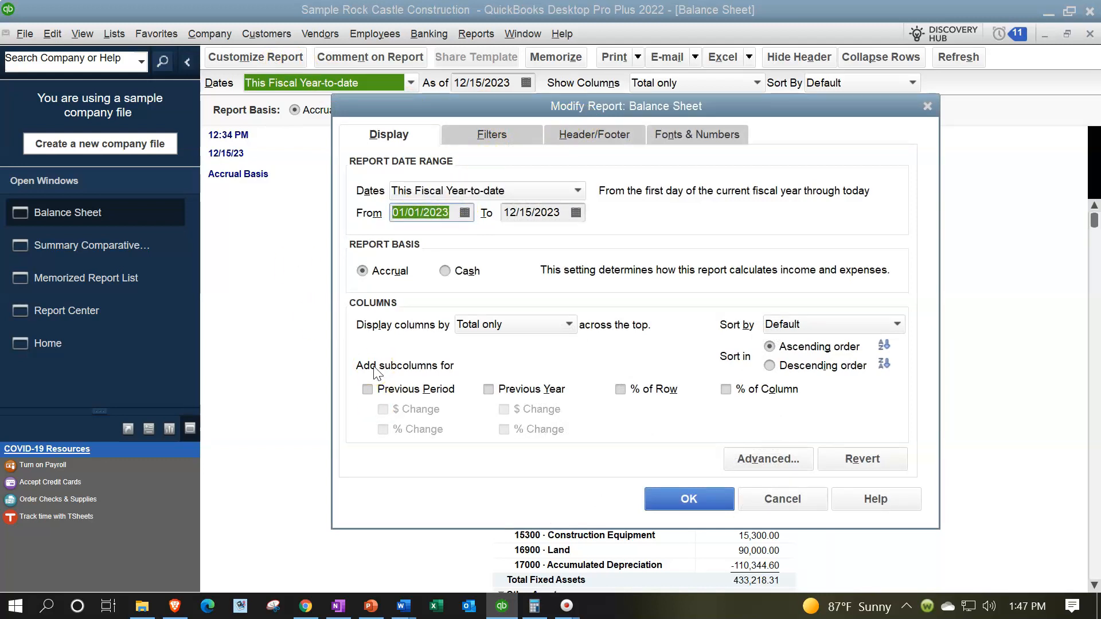
pyautogui.write('01/')
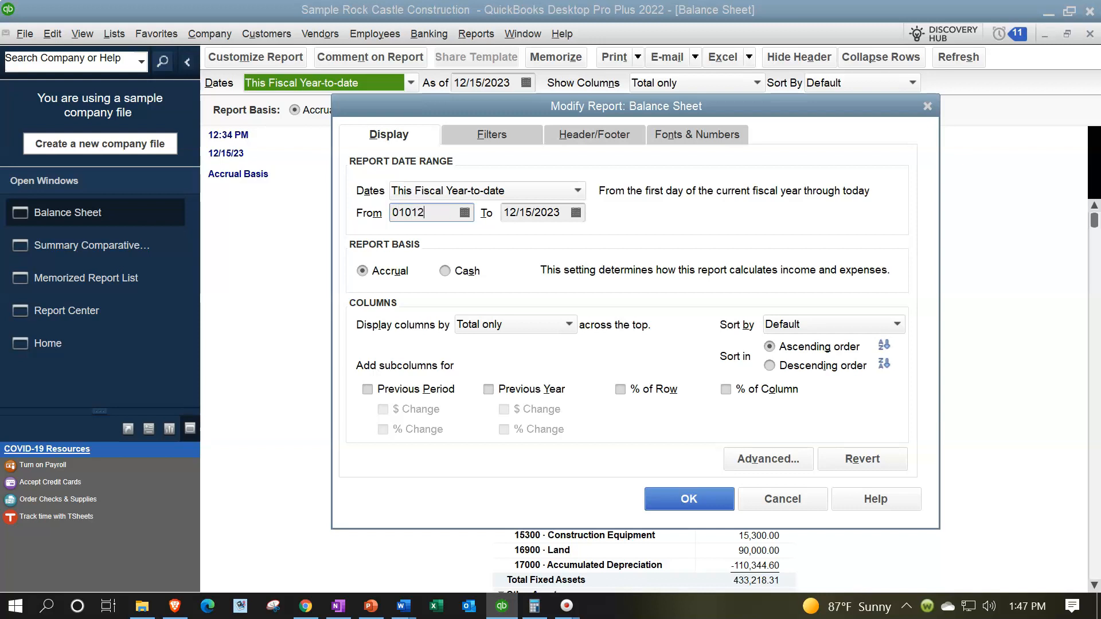
pyautogui.write('01/2023')
pyautogui.press('Tab')
pyautogui.write('03')
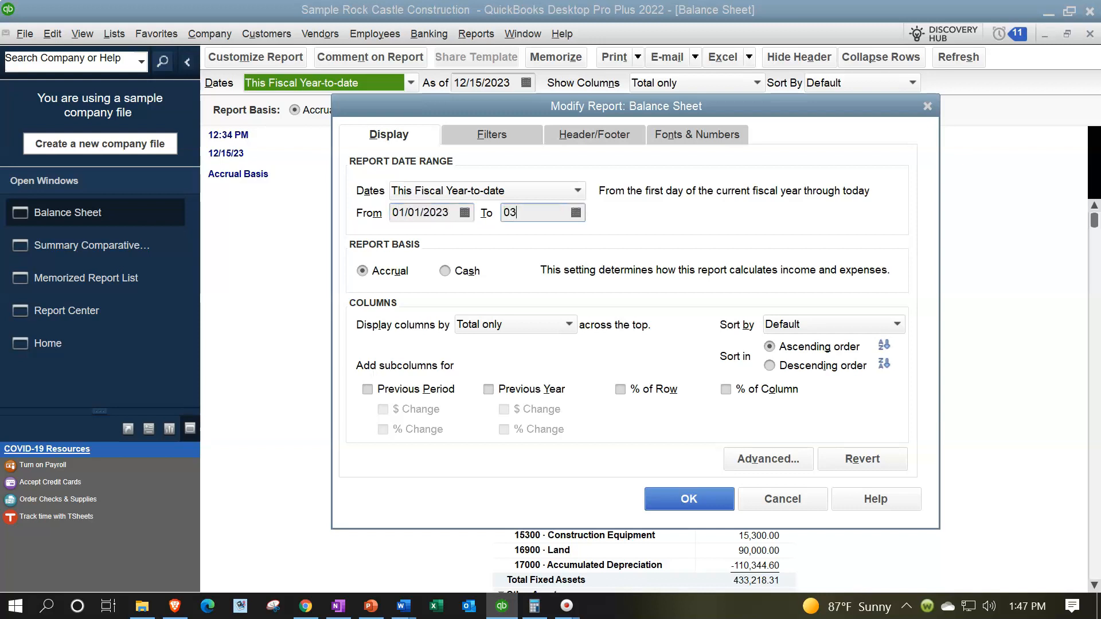
pyautogui.write('/31/2023')
pyautogui.press('Tab')
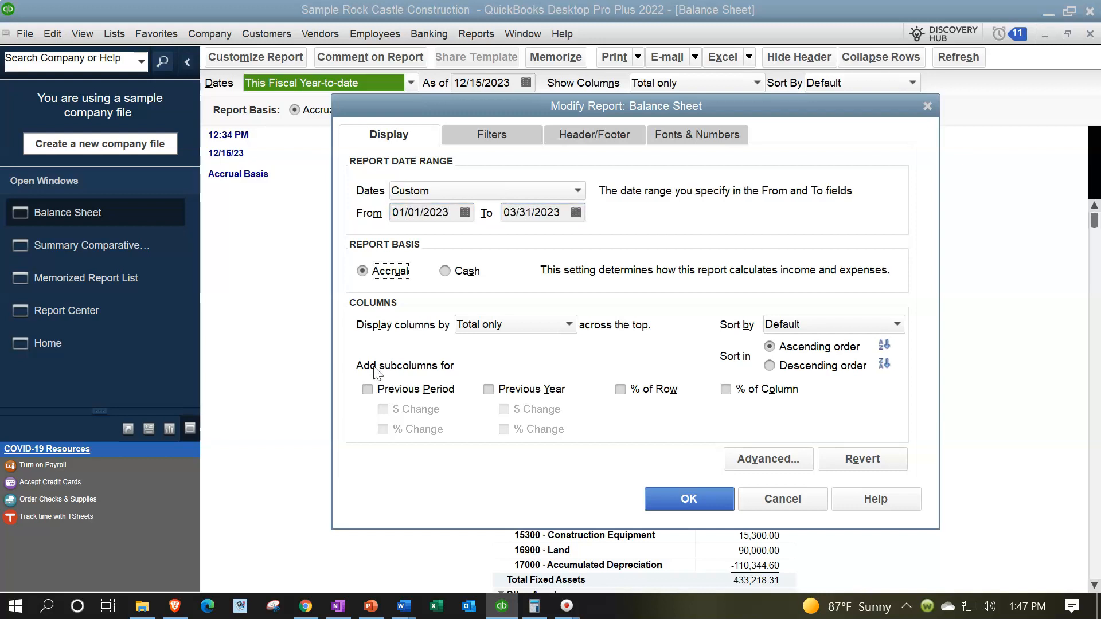
pyautogui.click(585, 134)
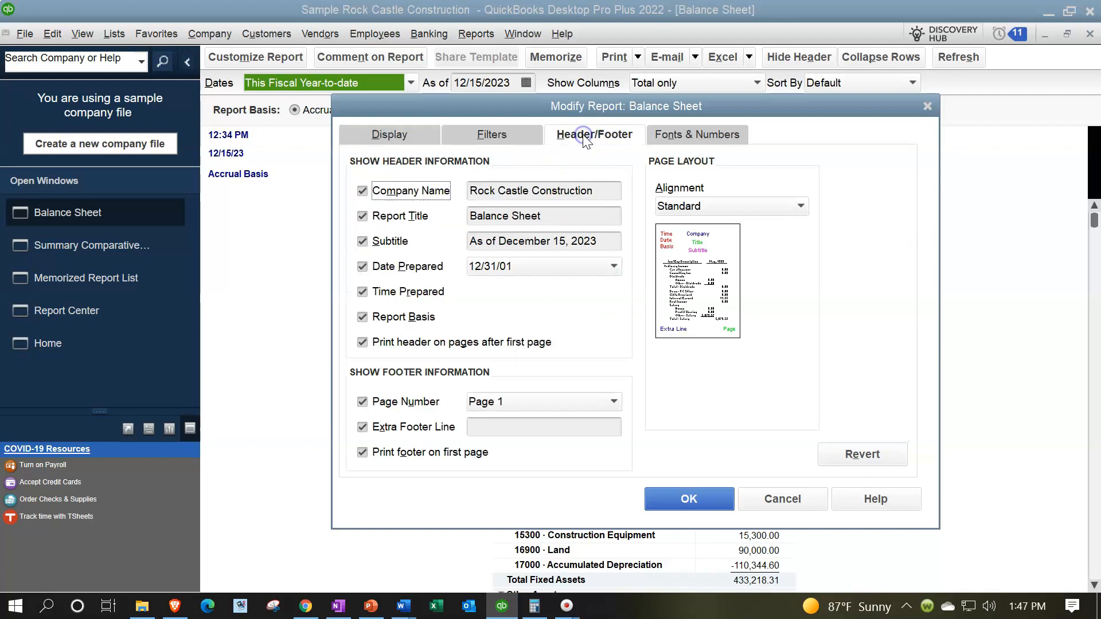
# Title the report Balance Sheet ME, hide Date Prepared, Time Prepared and Report Basis, and add a name to the extra footer line
pyautogui.click(567, 216)
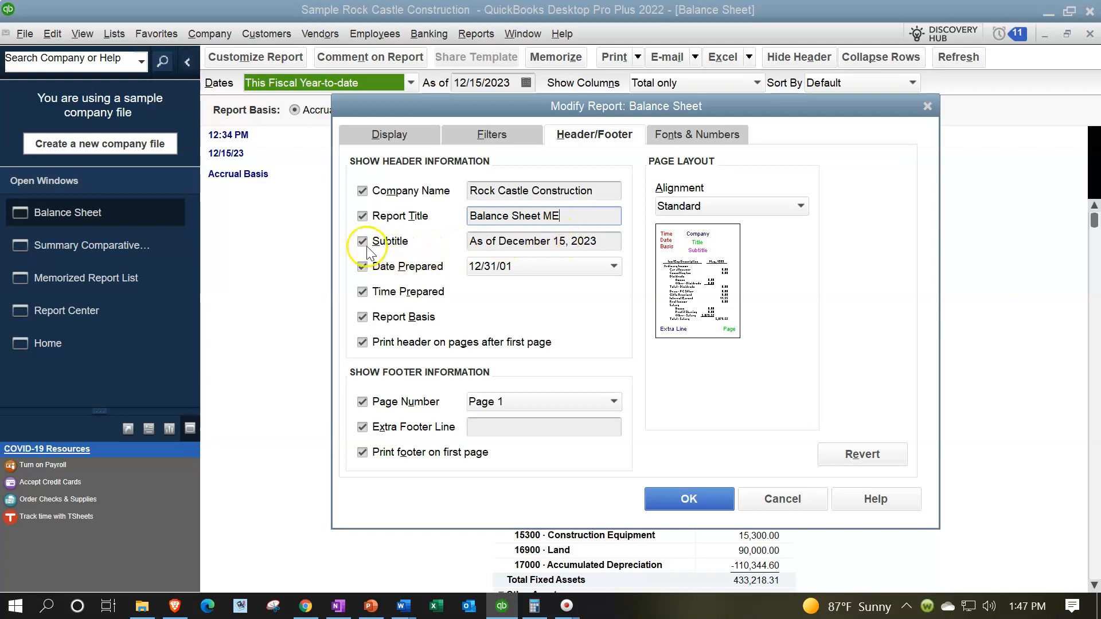
pyautogui.click(362, 266)
pyautogui.click(363, 292)
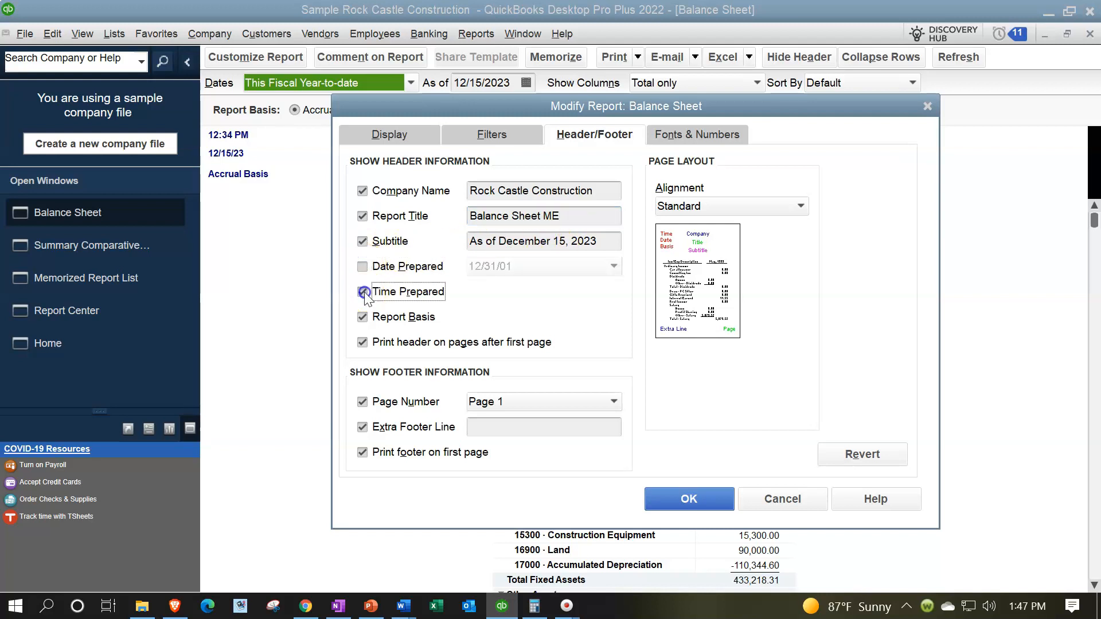
pyautogui.click(363, 317)
pyautogui.click(513, 424)
pyautogui.write('Robert')
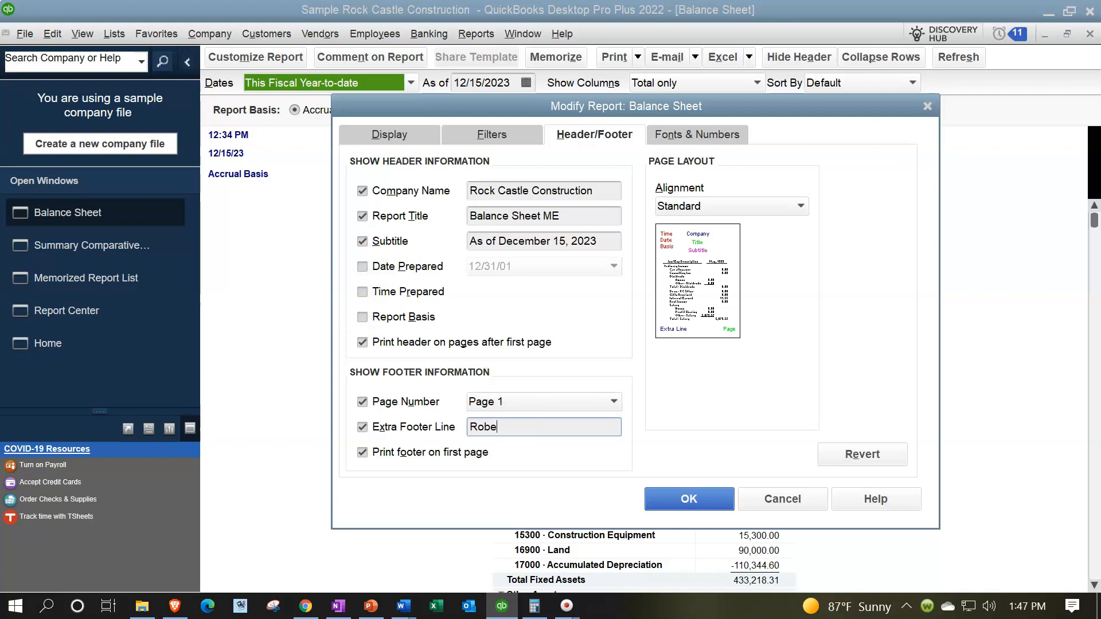
pyautogui.click(670, 135)
# Set the column label font size to 11, including related fonts, and apply all changes to the Balance Sheet
pyautogui.click(594, 353)
pyautogui.click(589, 294)
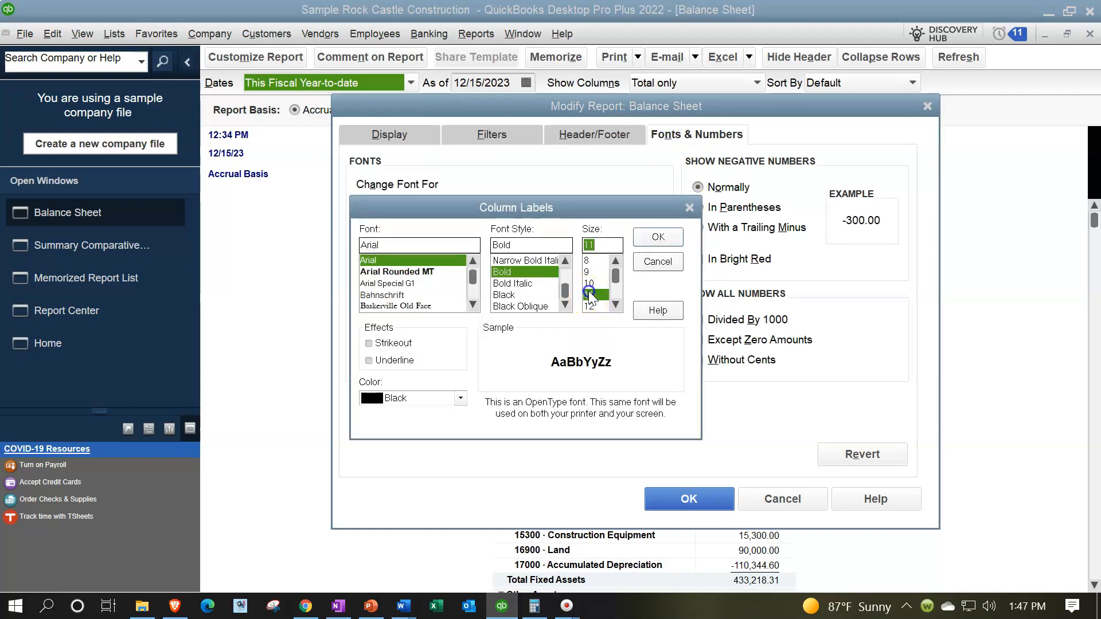
pyautogui.click(658, 237)
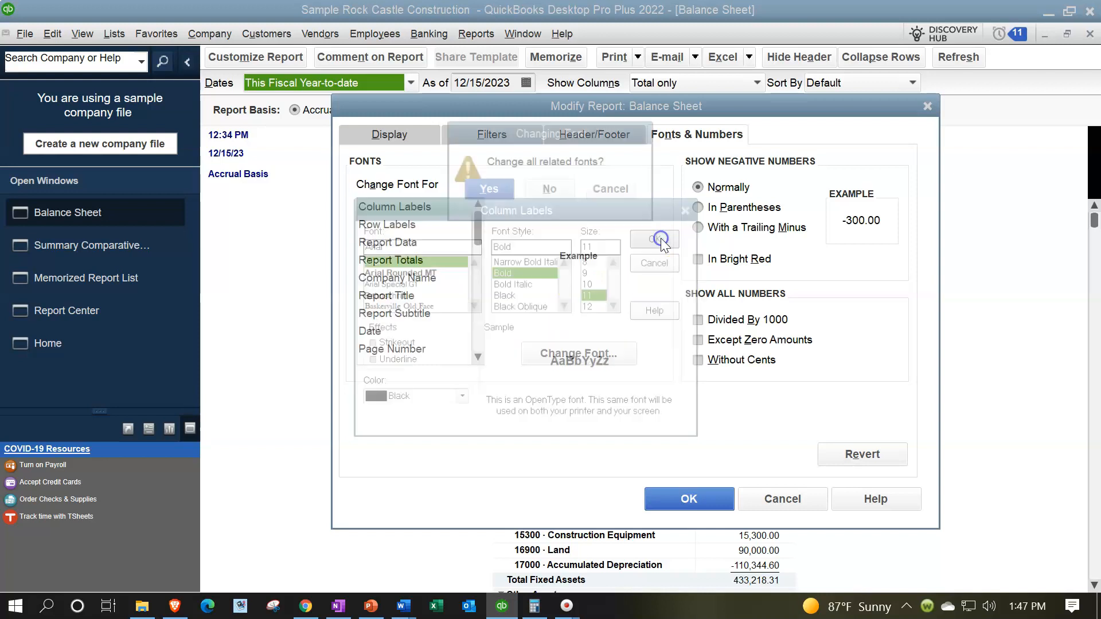
pyautogui.click(501, 188)
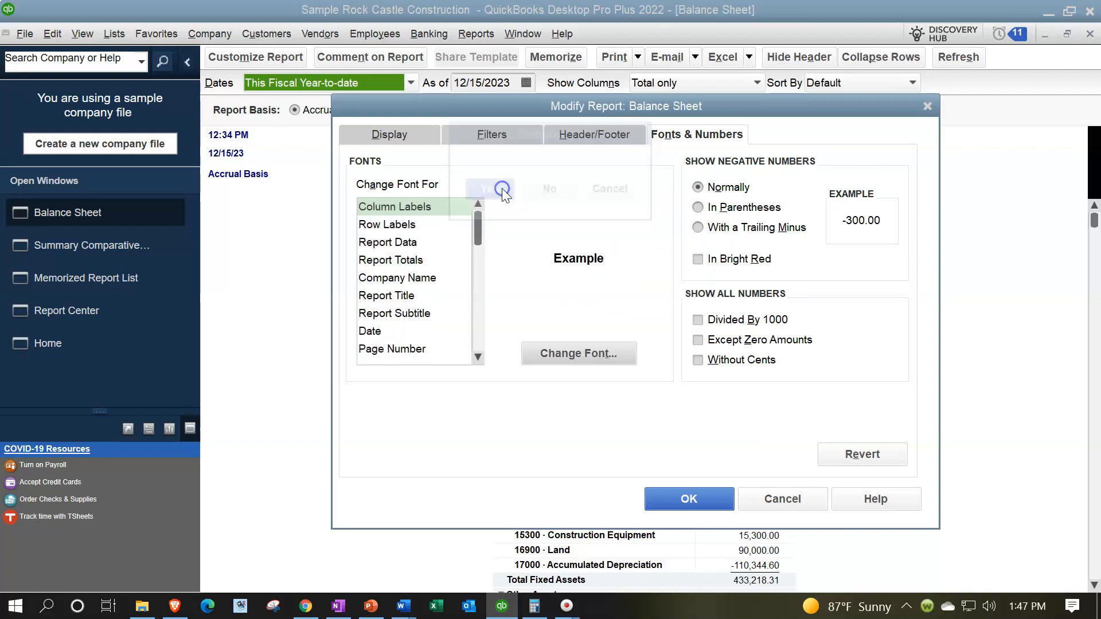
pyautogui.click(682, 504)
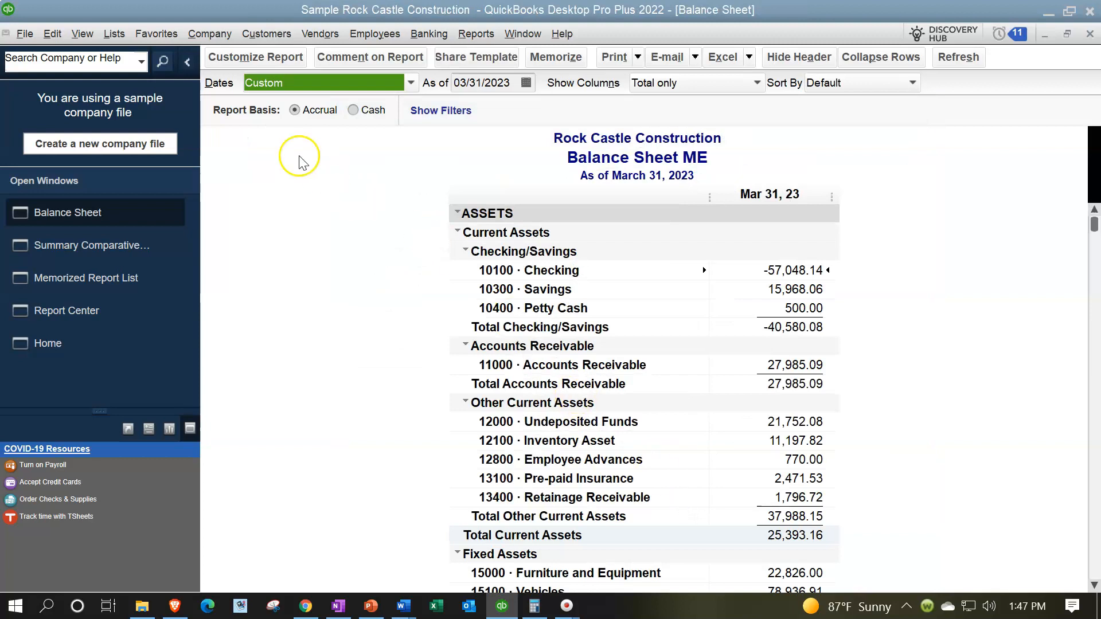
pyautogui.click(239, 57)
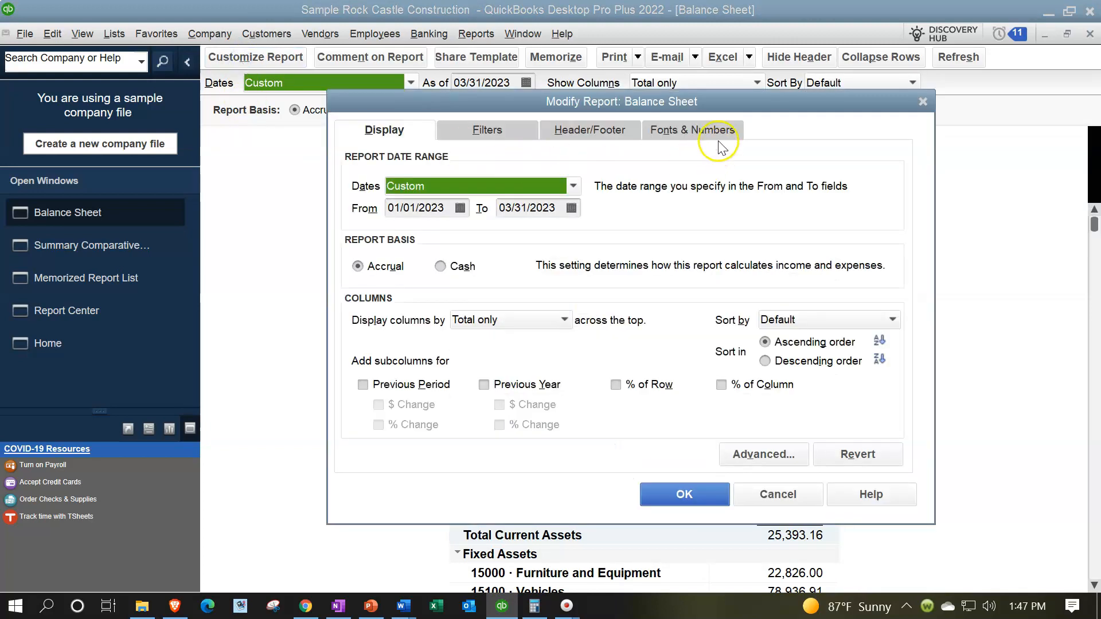
# Make the company name red, applying the colour to that label only
pyautogui.click(712, 125)
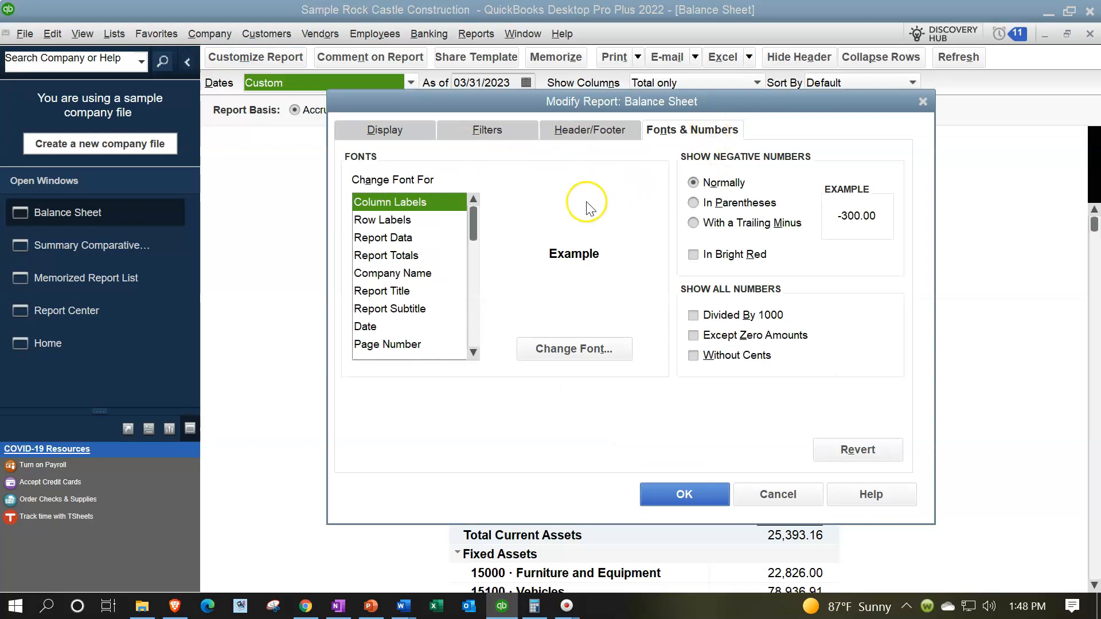
pyautogui.click(420, 273)
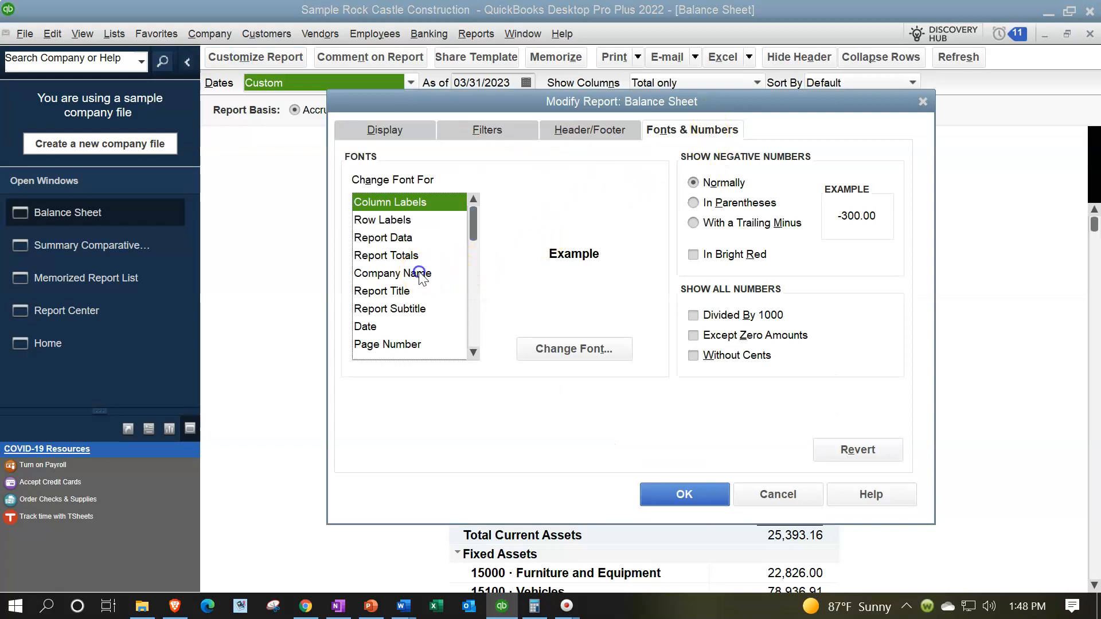
pyautogui.click(536, 347)
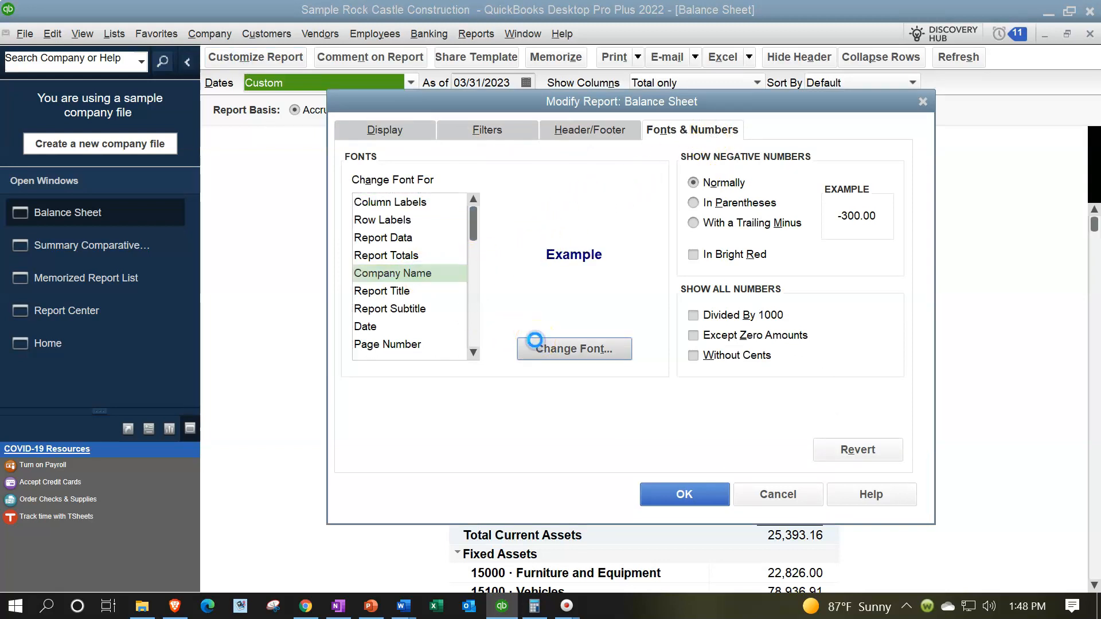
pyautogui.click(455, 393)
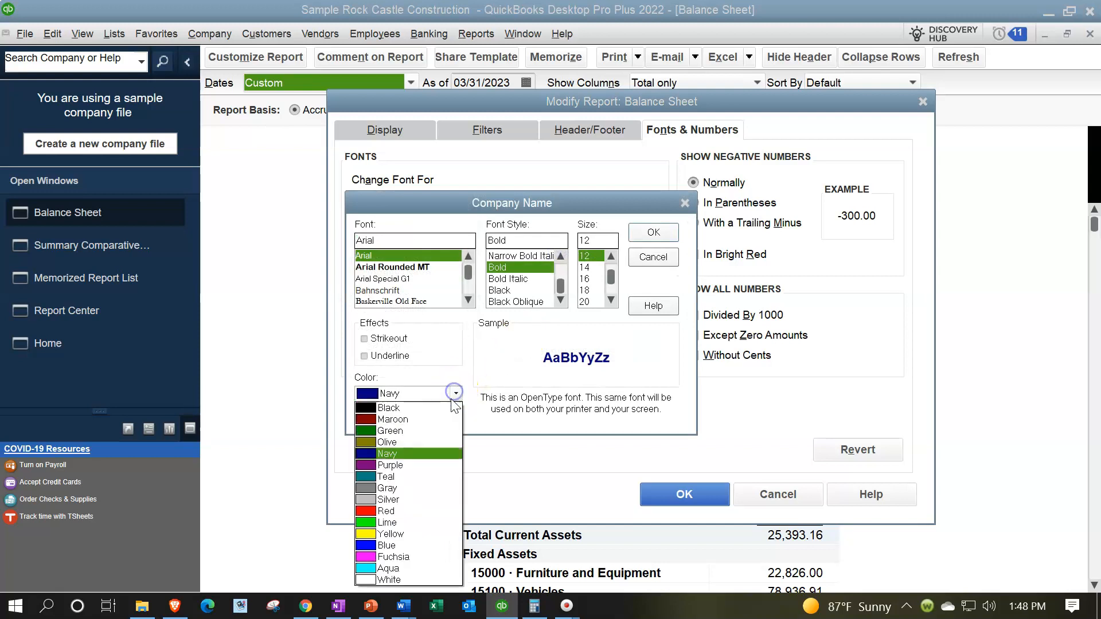
pyautogui.click(416, 511)
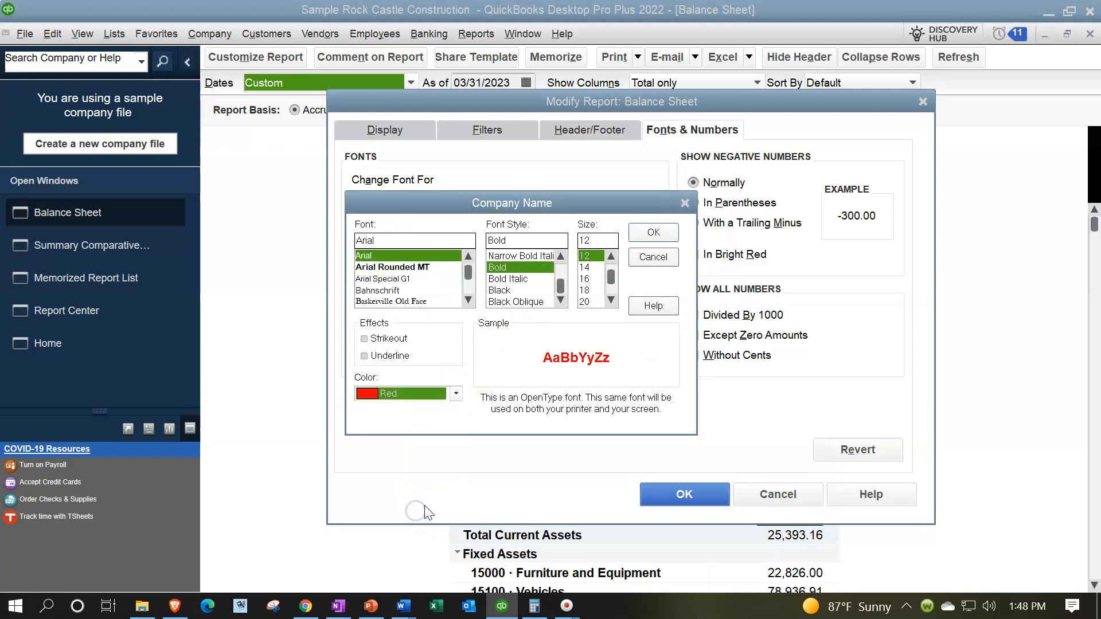
pyautogui.click(656, 231)
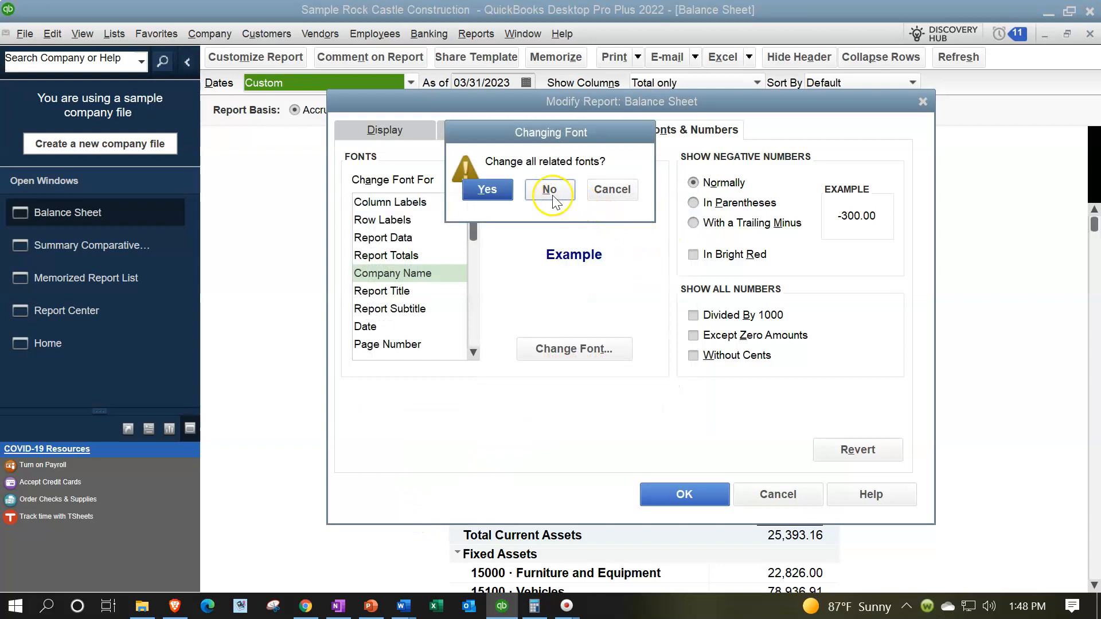
pyautogui.click(550, 190)
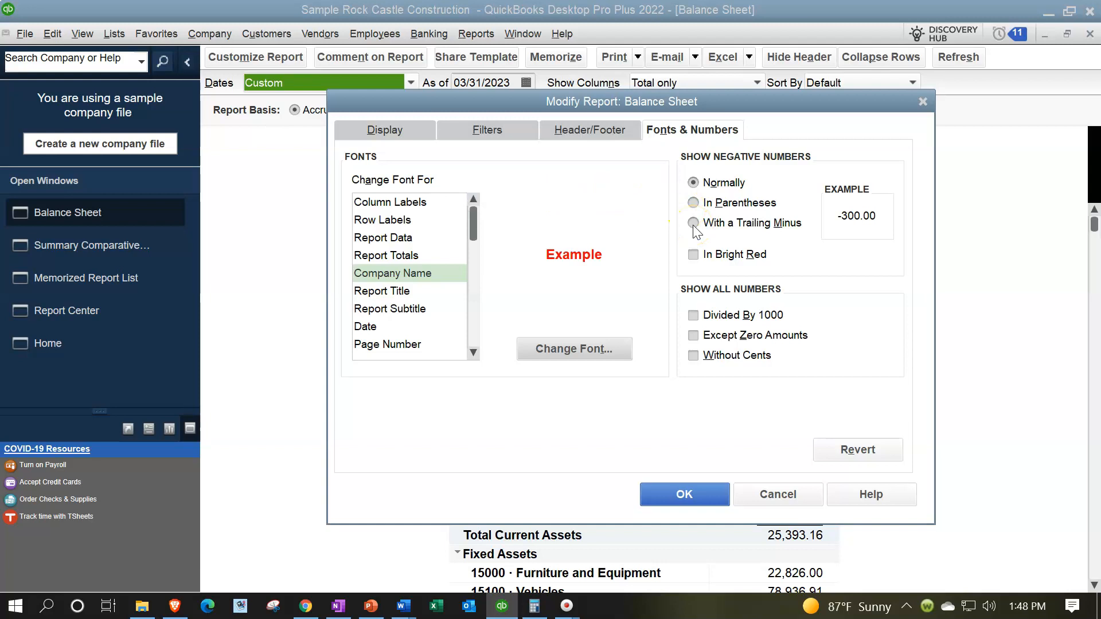
# Show negative numbers in bright red parentheses and drop cents from all amounts
pyautogui.click(693, 203)
pyautogui.click(693, 254)
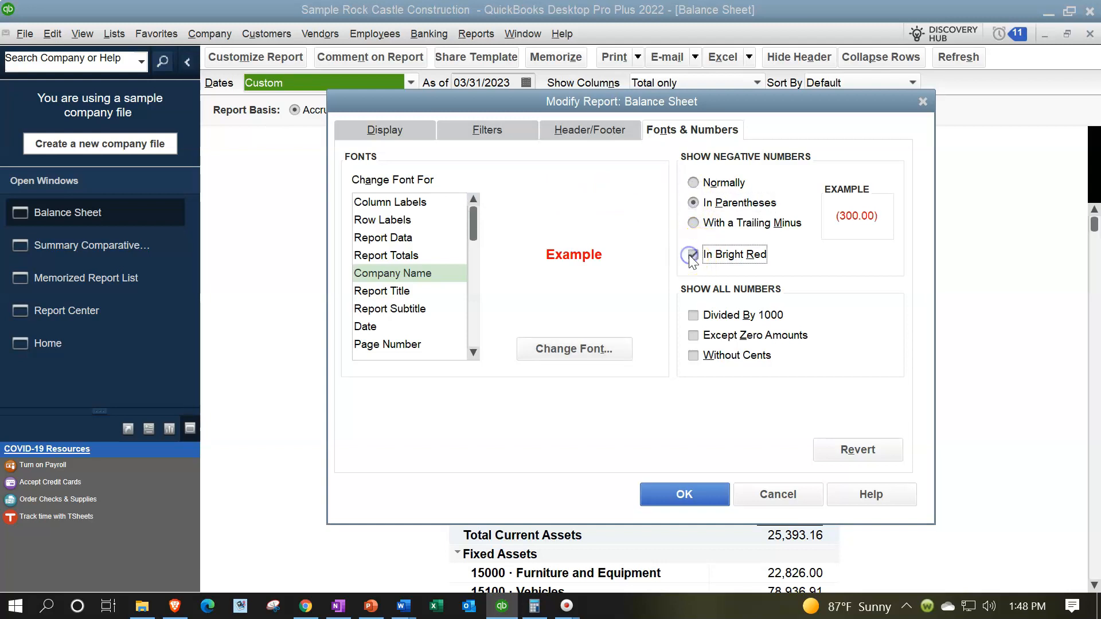
pyautogui.click(694, 356)
pyautogui.click(686, 507)
pyautogui.scroll(-6, 684, 497)
pyautogui.scroll(-10, 684, 497)
pyautogui.scroll(17, 683, 494)
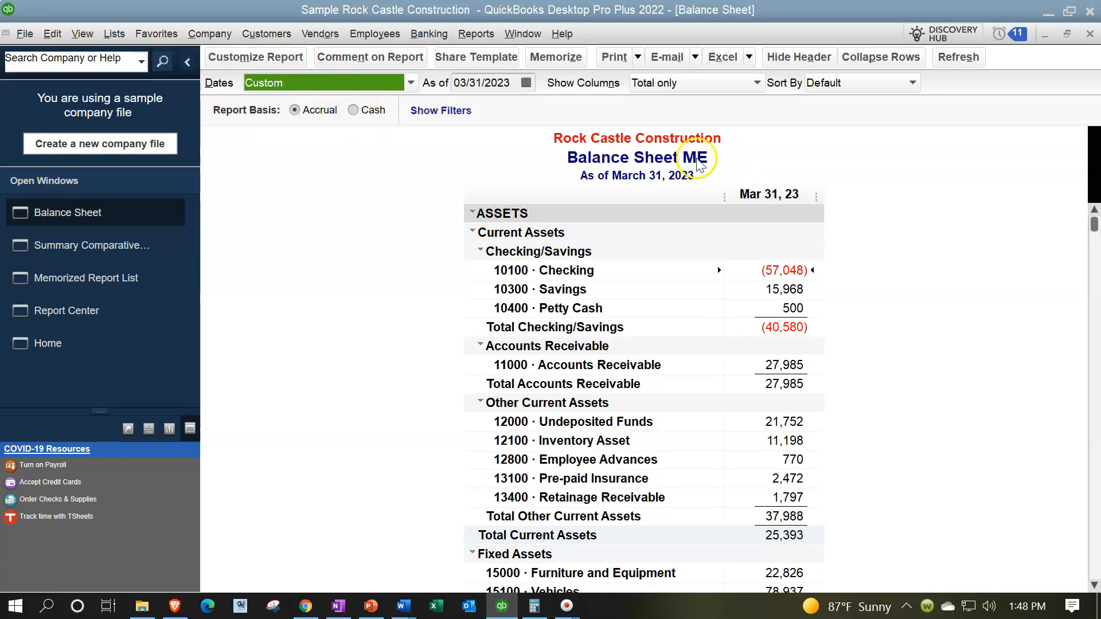
# Retitle the report 'Balance Sheet' in the header/footer settings
pyautogui.click(283, 56)
pyautogui.click(554, 127)
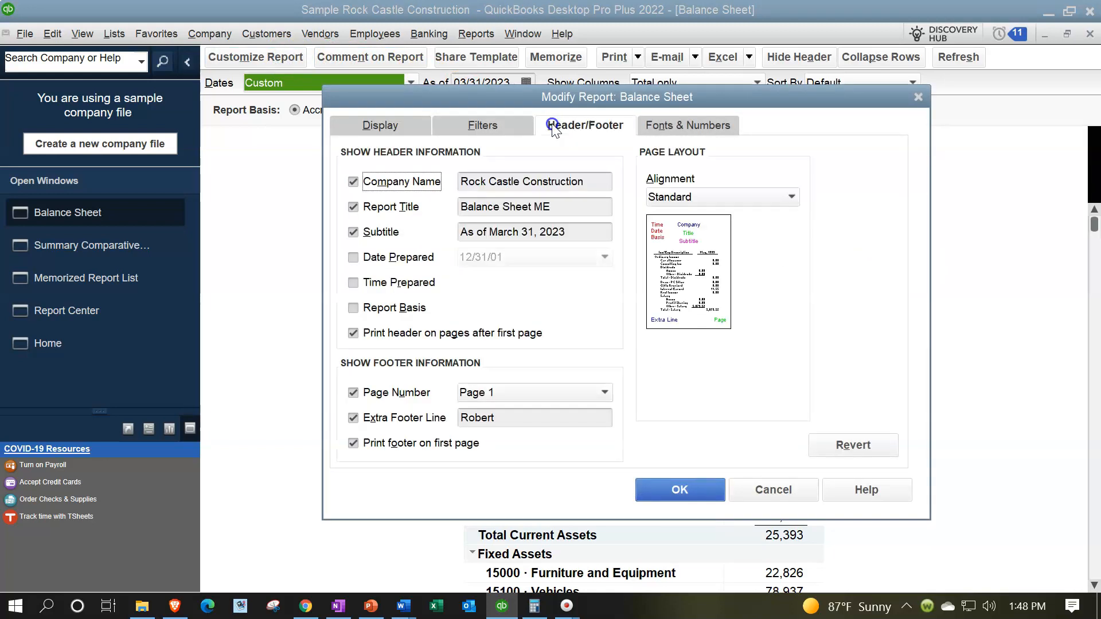
pyautogui.click(562, 206)
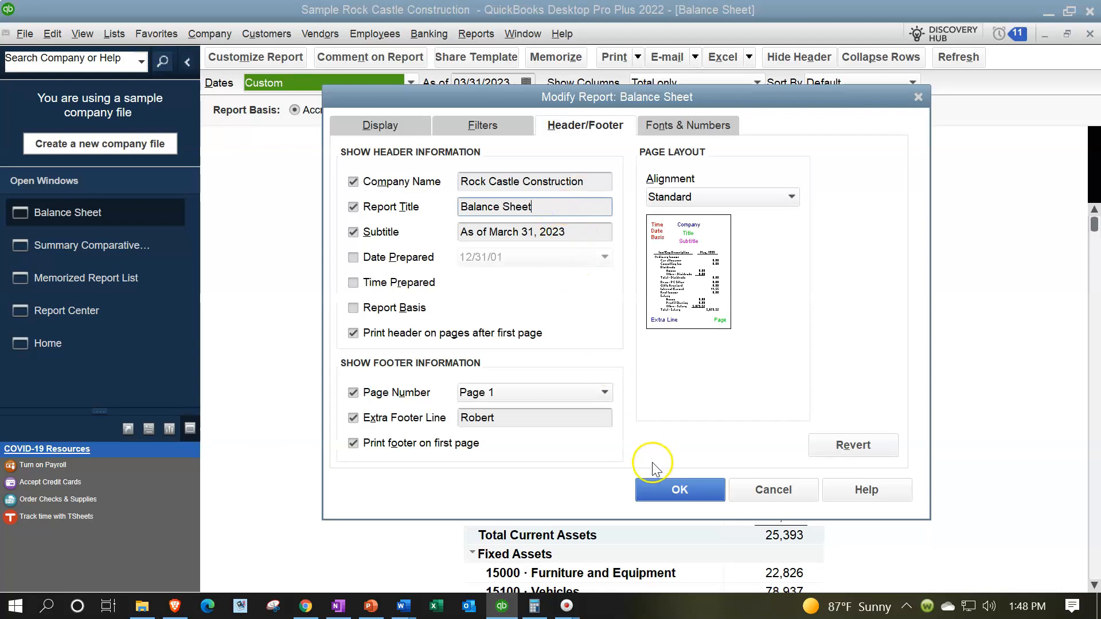
pyautogui.click(659, 492)
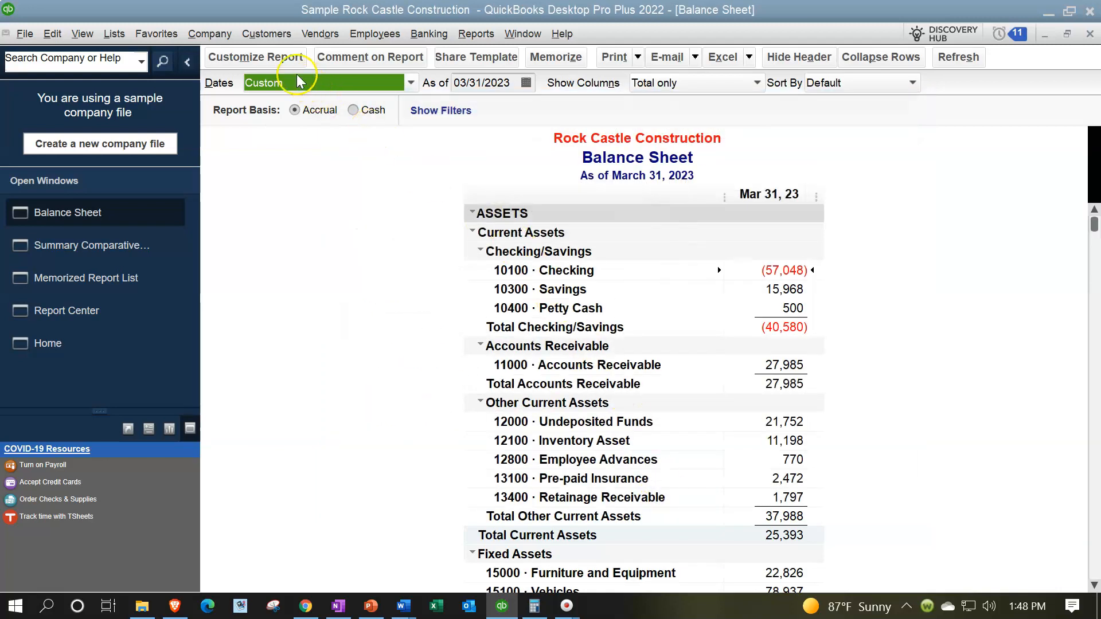
# Memorize the report as 'Balance Sheet ME' in the Client Month End Report group
pyautogui.click(557, 59)
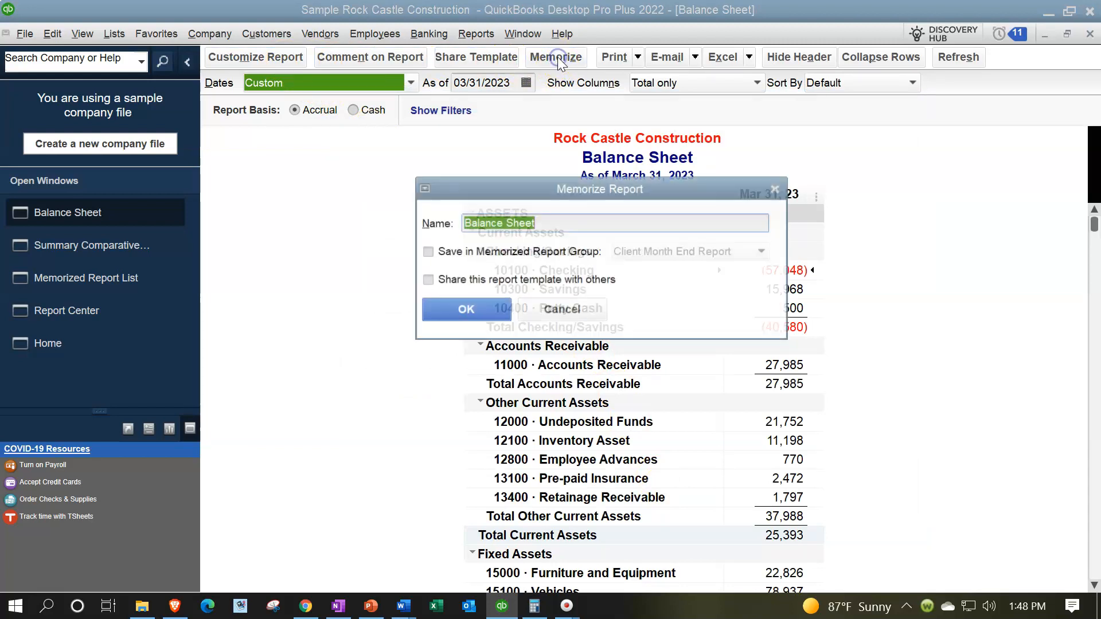
pyautogui.click(455, 251)
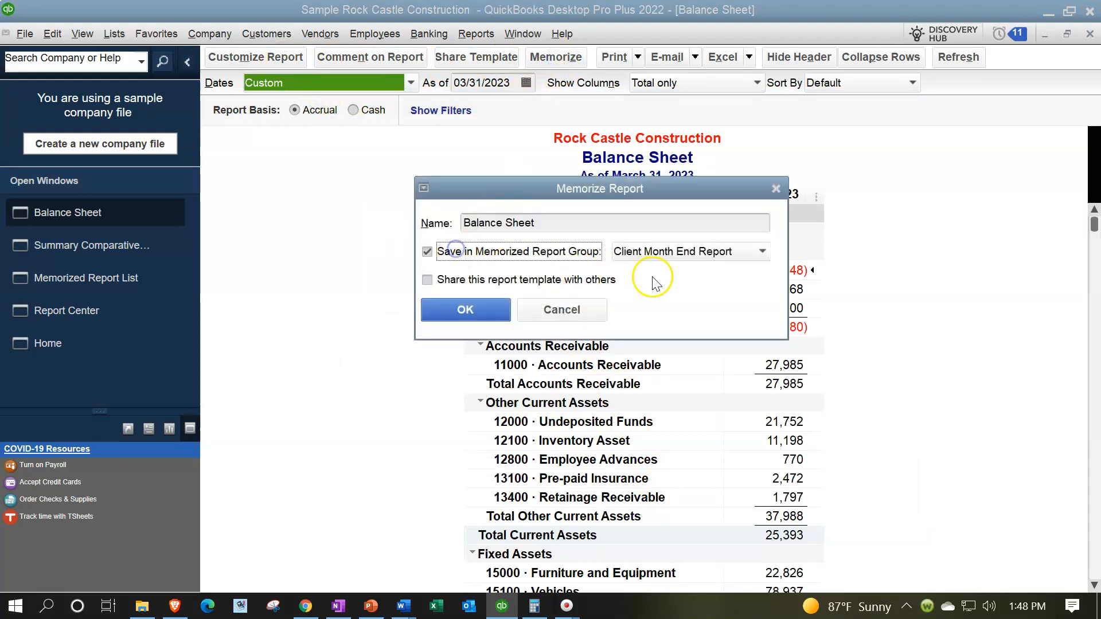
pyautogui.click(710, 253)
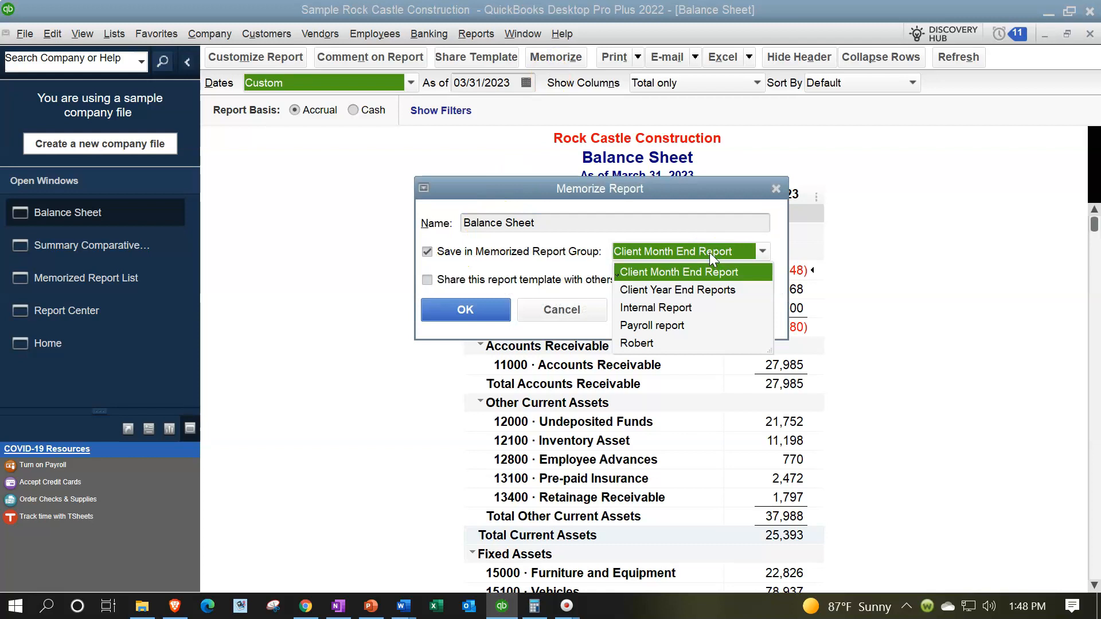
pyautogui.click(710, 252)
pyautogui.click(611, 224)
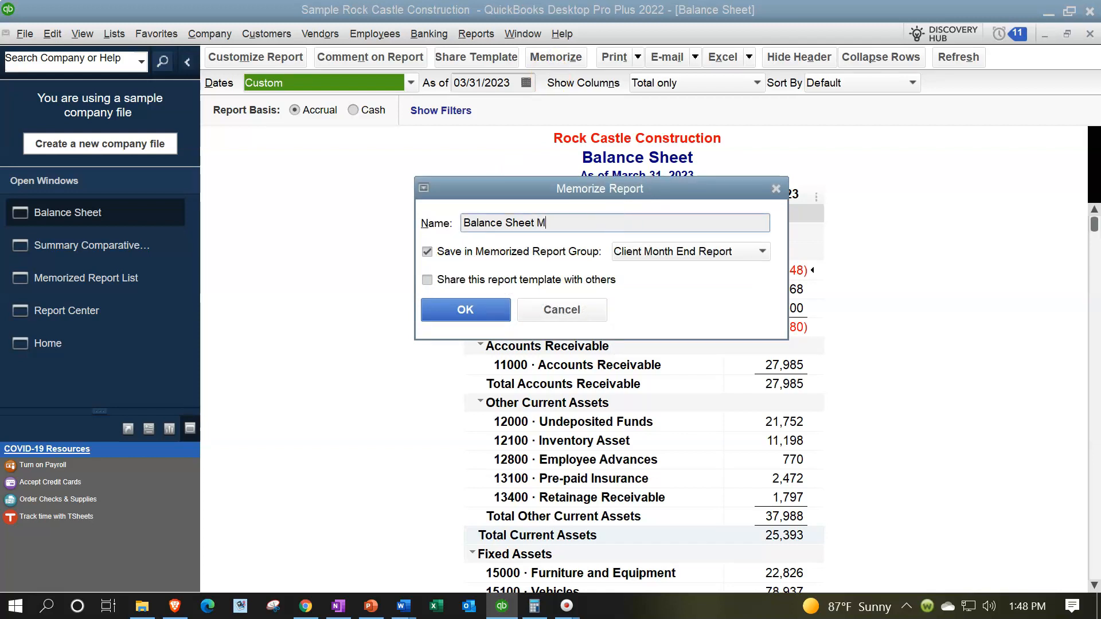
pyautogui.click(480, 312)
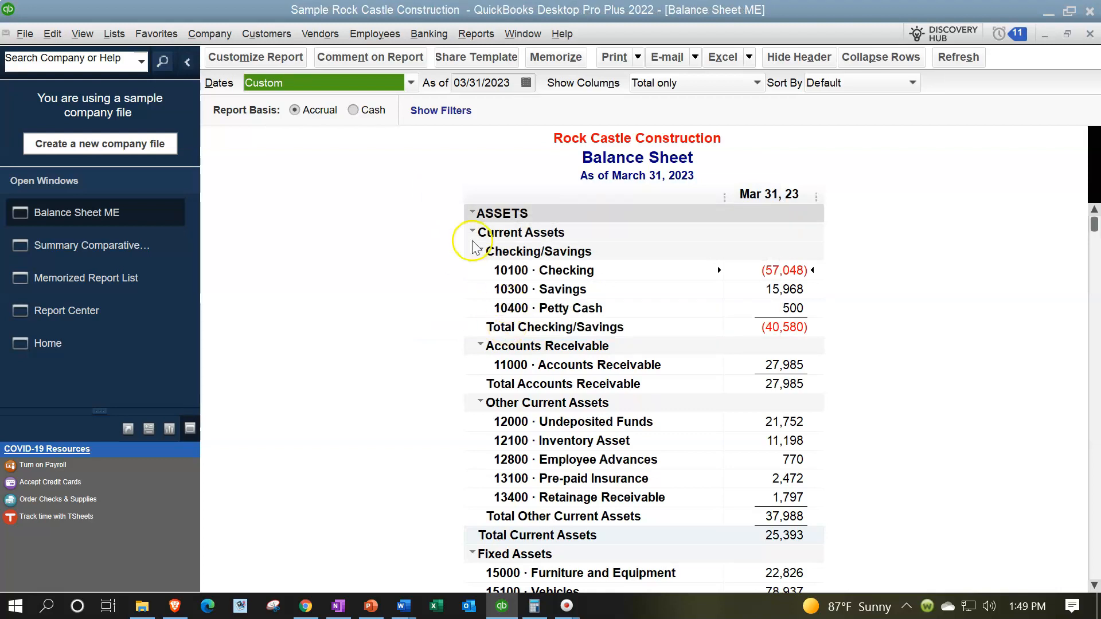
# Display columns by half month and retitle the report 'Balance Sheet by Month'
pyautogui.click(282, 57)
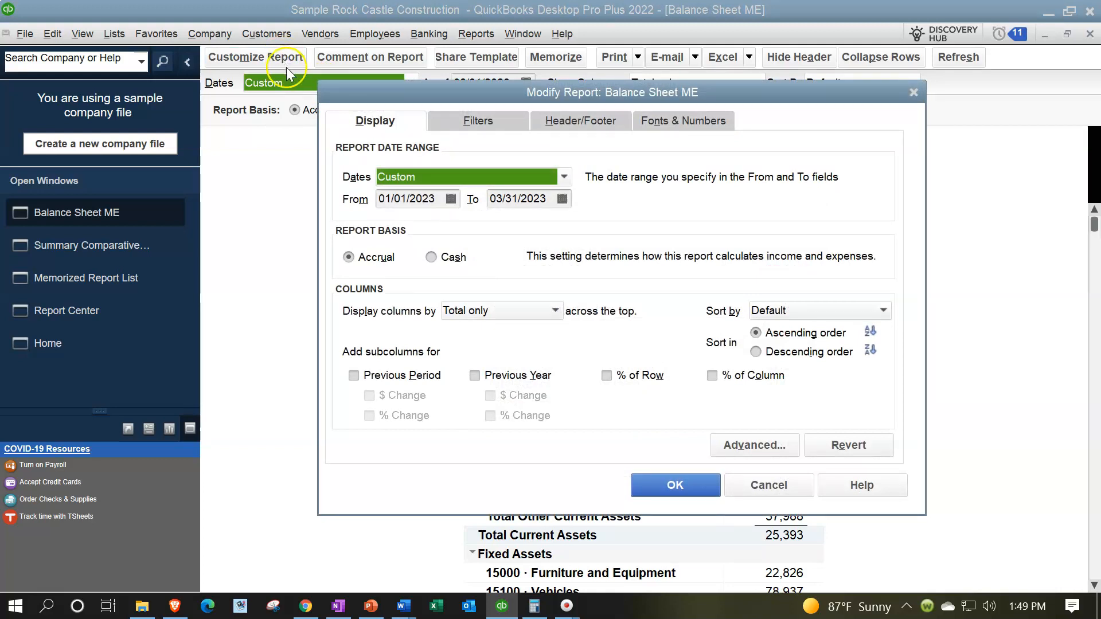
pyautogui.click(536, 315)
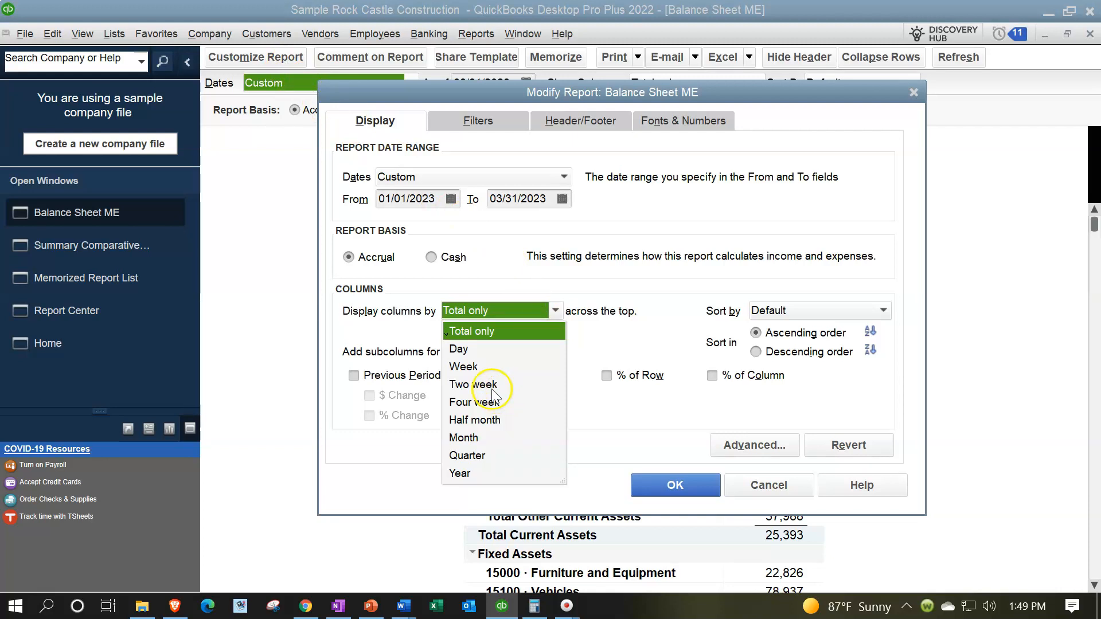
pyautogui.click(484, 421)
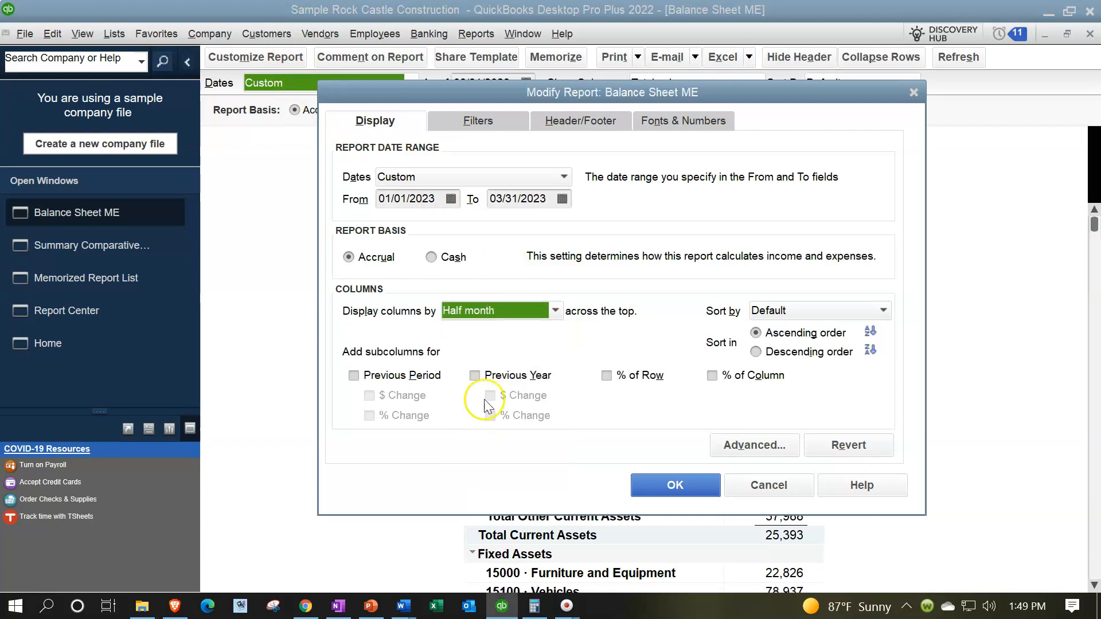
pyautogui.click(553, 121)
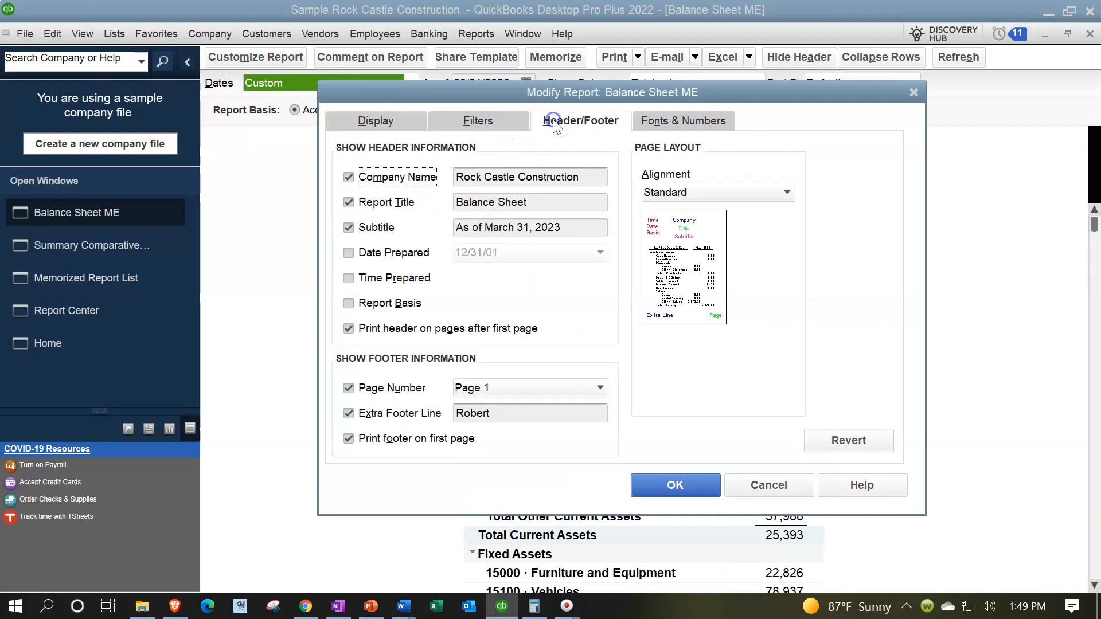
pyautogui.click(555, 203)
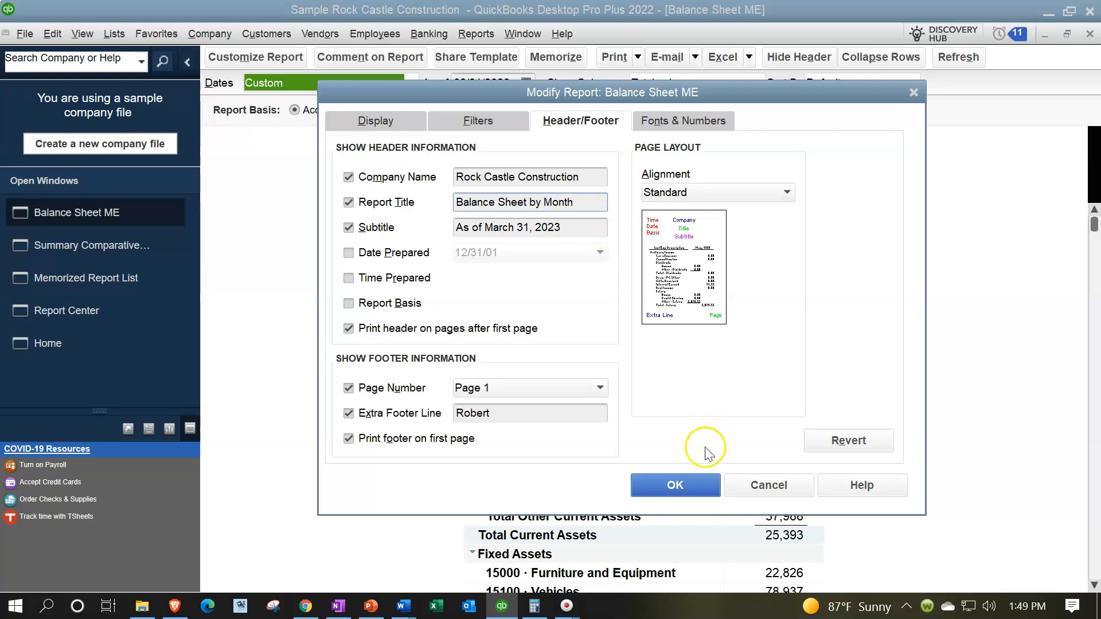
pyautogui.click(695, 481)
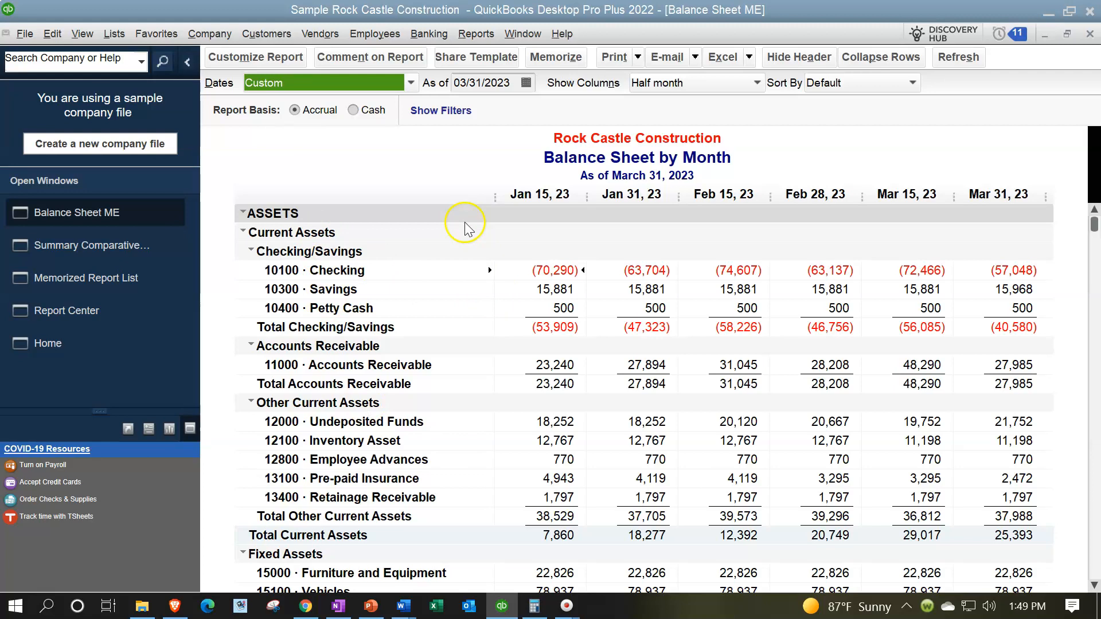
pyautogui.click(268, 55)
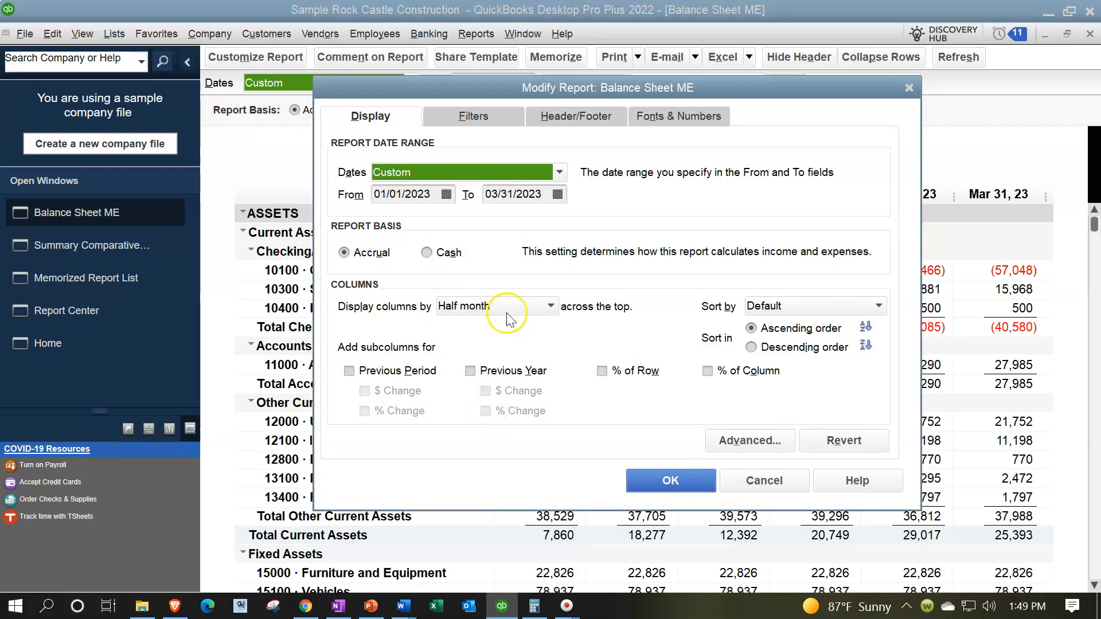
# Change the report columns to monthly periods
pyautogui.click(523, 306)
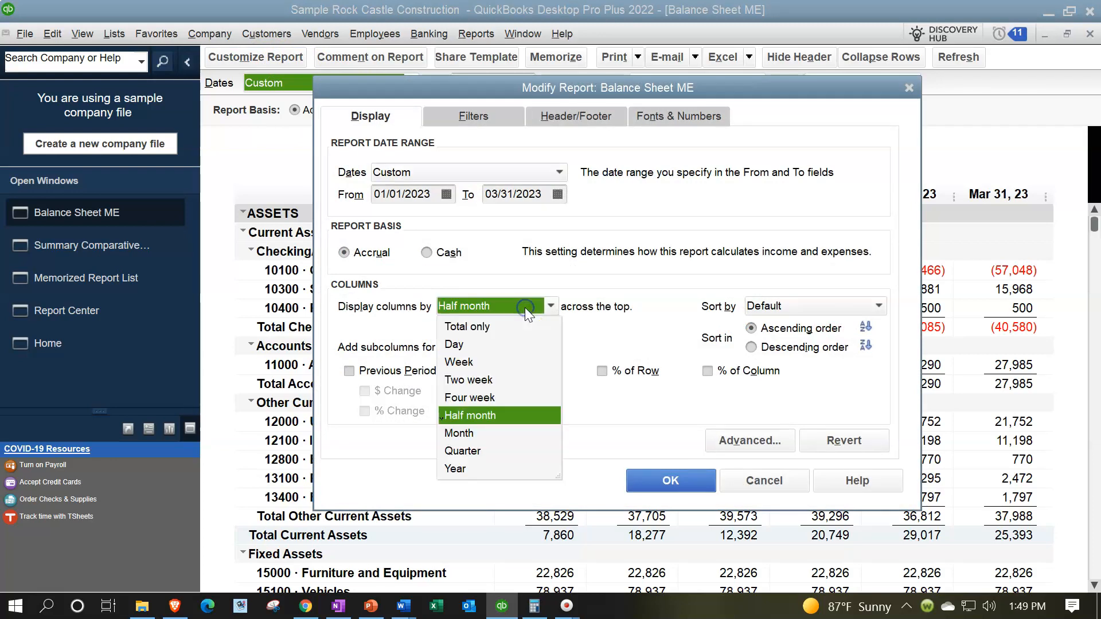
pyautogui.click(463, 433)
pyautogui.click(669, 479)
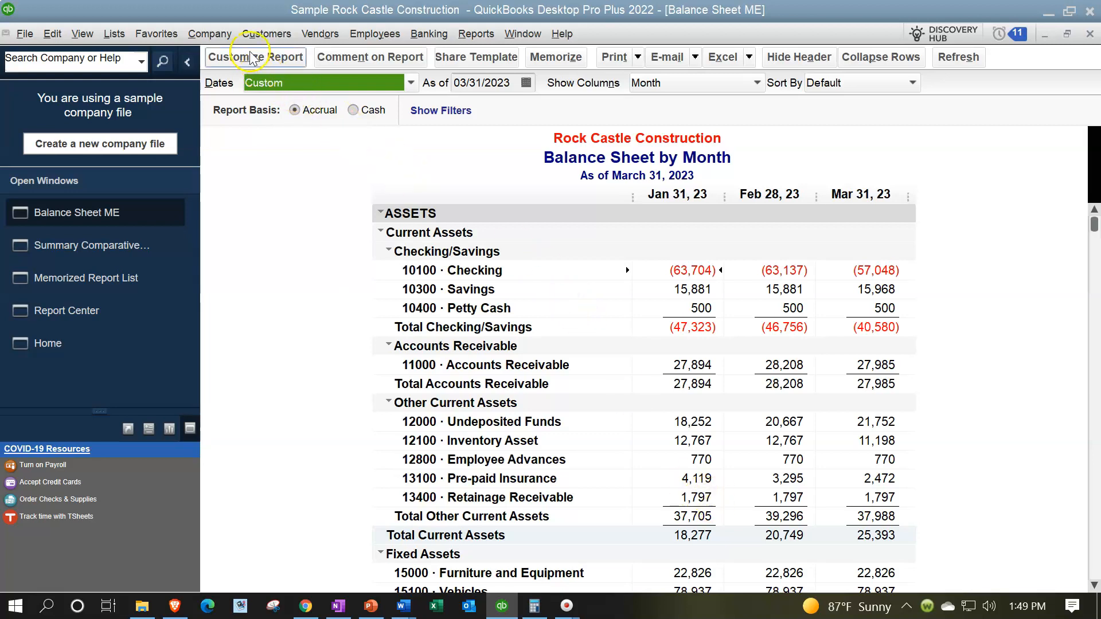
# Memorize a new report 'Balance Sheet by Month ME' in the Client Month End Report group
pyautogui.click(550, 58)
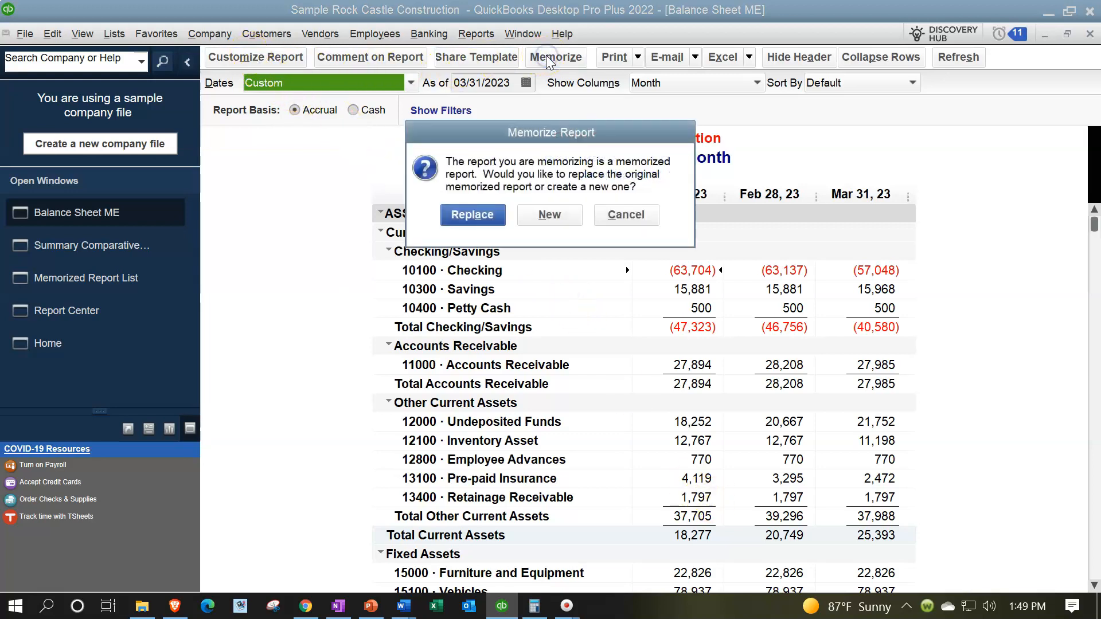
pyautogui.click(550, 214)
pyautogui.click(456, 247)
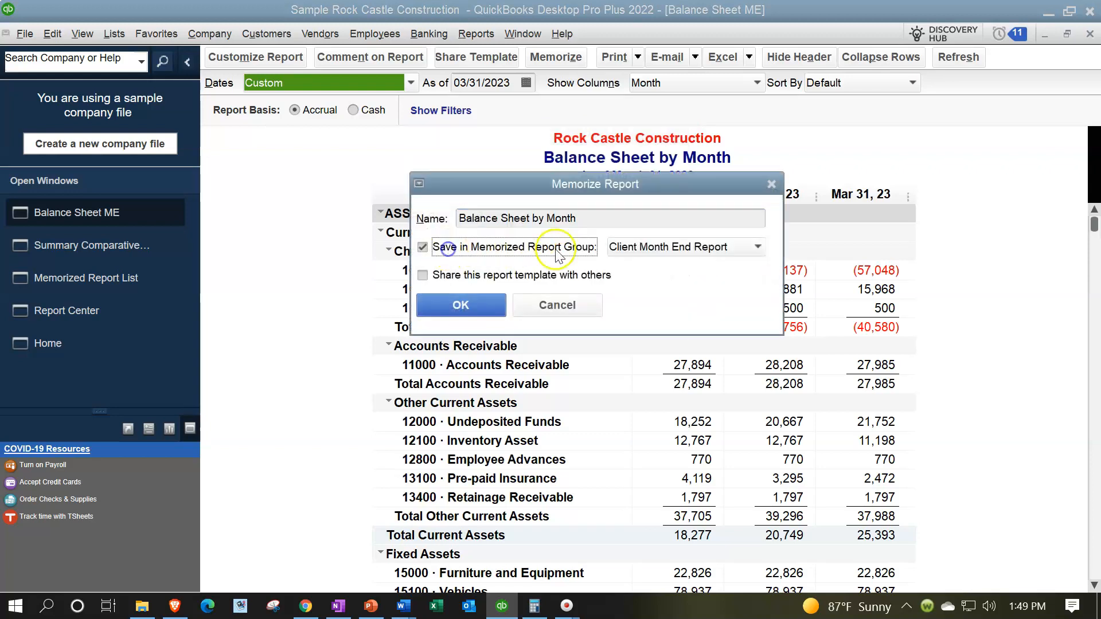
pyautogui.click(651, 214)
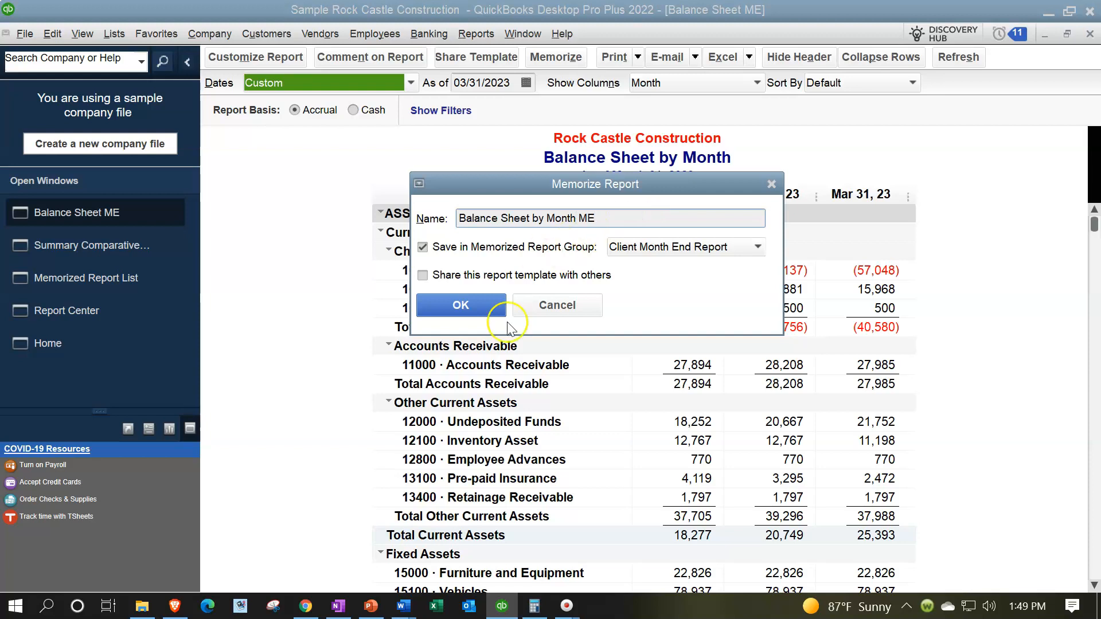
pyautogui.click(471, 309)
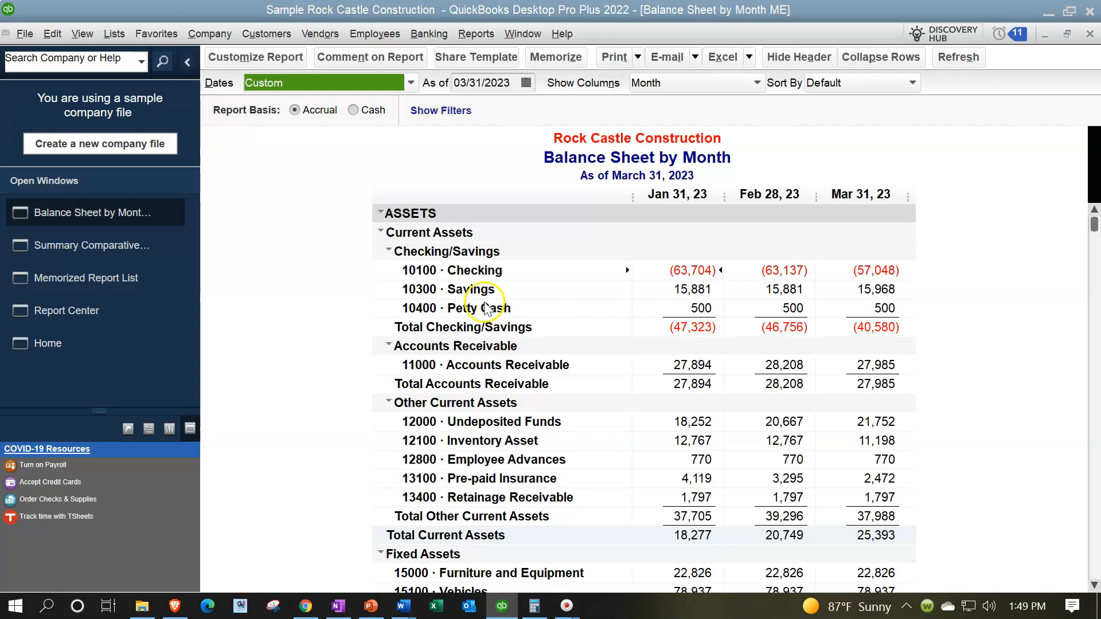
# Set the start date to 03/01/2023 and add Previous Period columns with $ Change and % Change
pyautogui.click(274, 56)
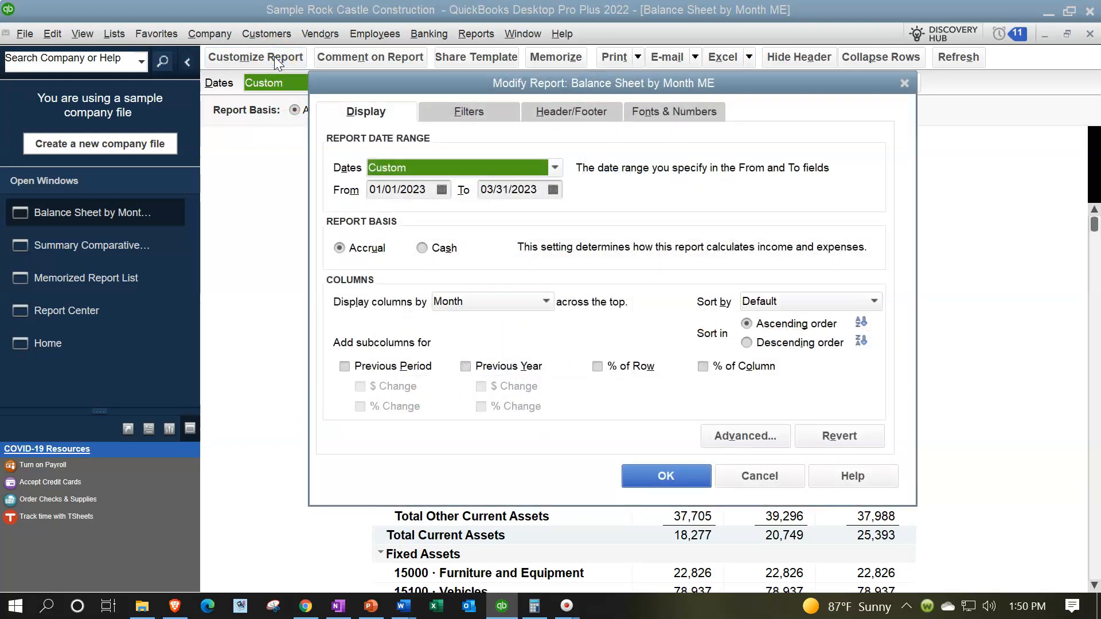
pyautogui.click(433, 189)
pyautogui.write('033123')
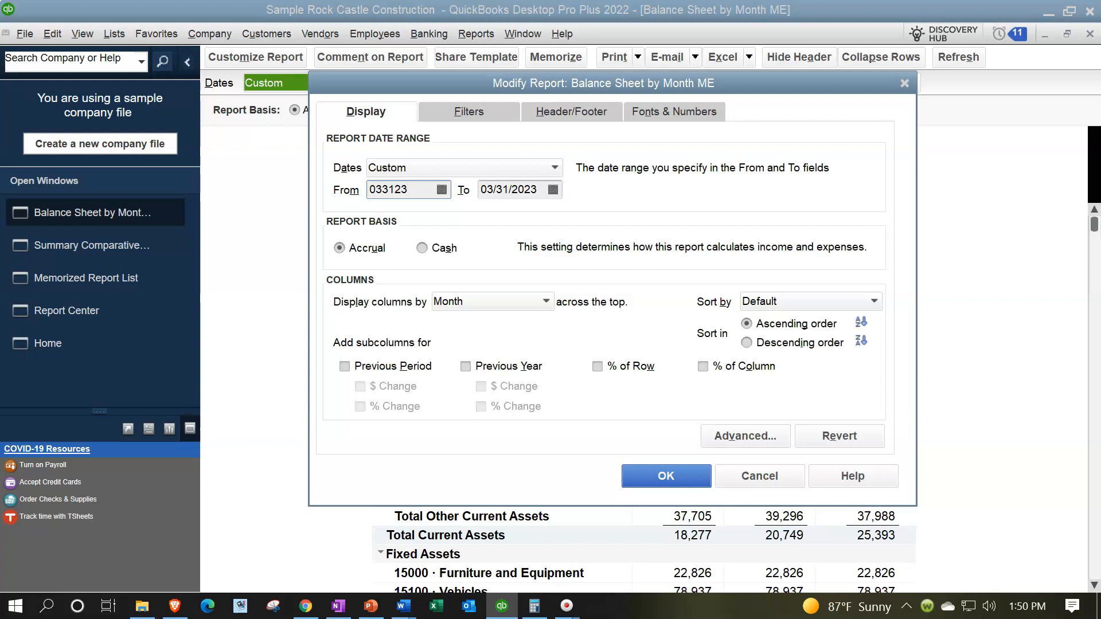
pyautogui.press('Tab')
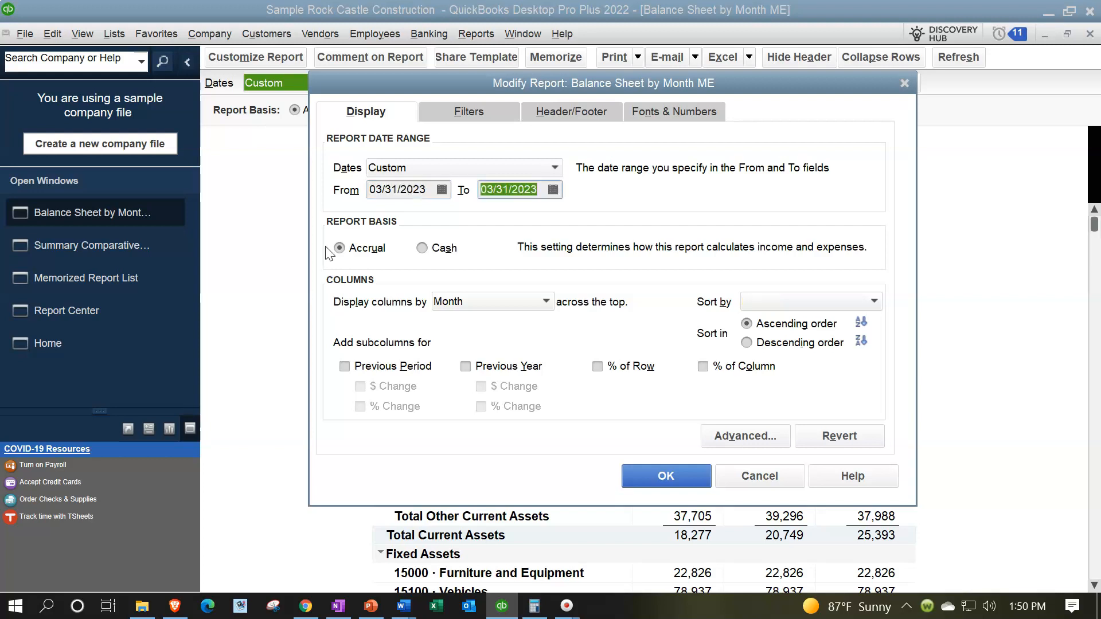
pyautogui.click(393, 189)
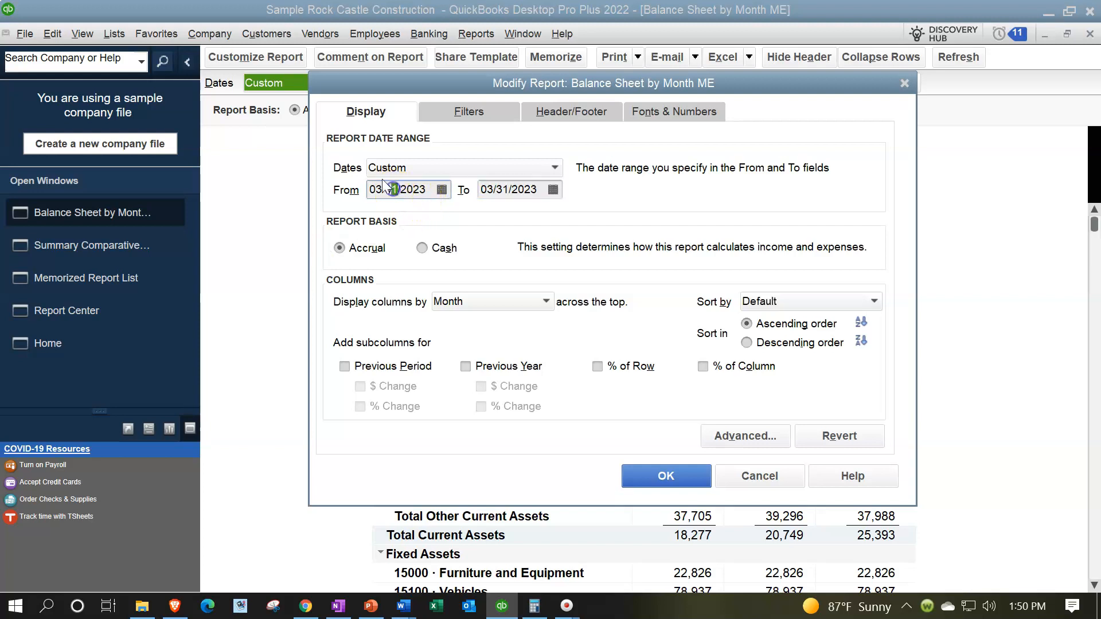
pyautogui.press('BackSpace')
pyautogui.write('0')
pyautogui.press('Tab')
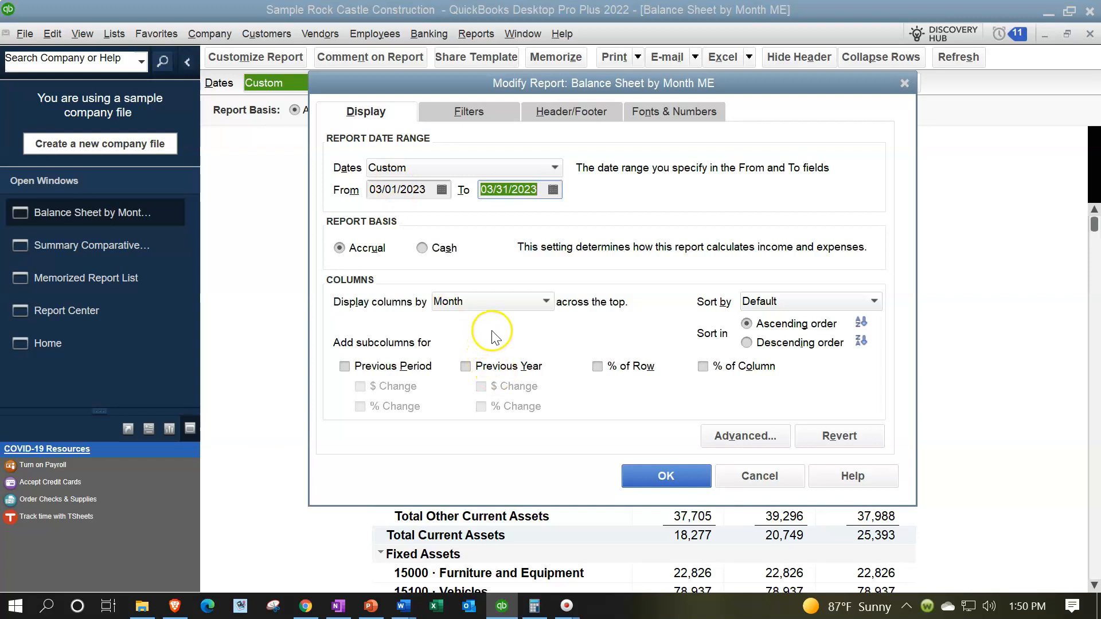
pyautogui.click(378, 366)
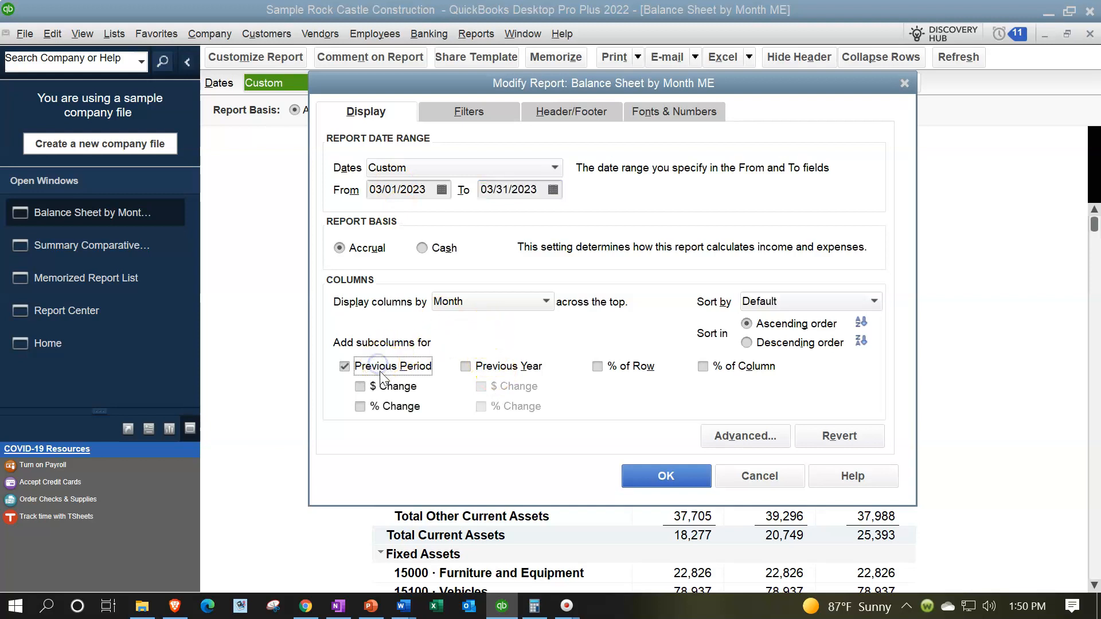
pyautogui.click(360, 386)
pyautogui.click(360, 407)
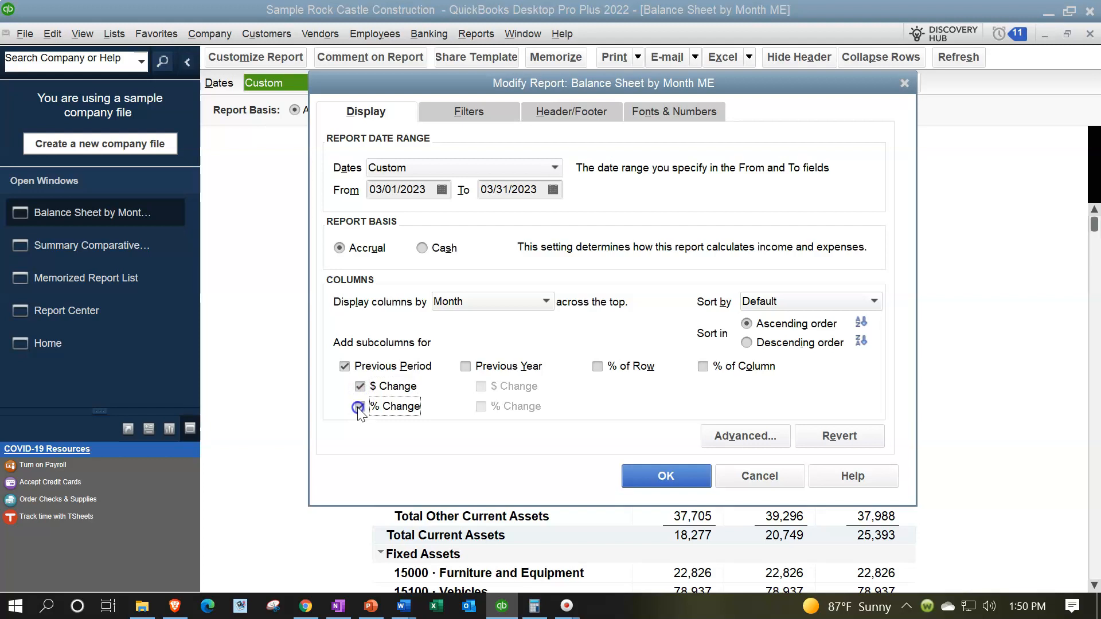
pyautogui.click(661, 475)
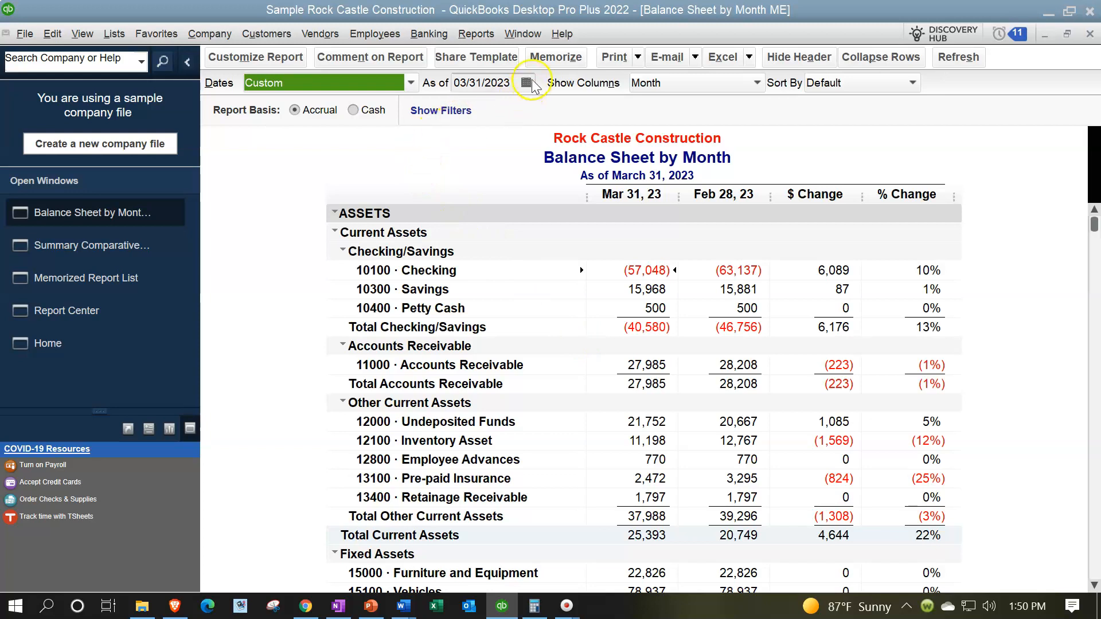
# Retitle the report 'Comparative Balance Sheet'
pyautogui.click(279, 60)
pyautogui.click(583, 107)
pyautogui.click(550, 211)
pyautogui.click(569, 188)
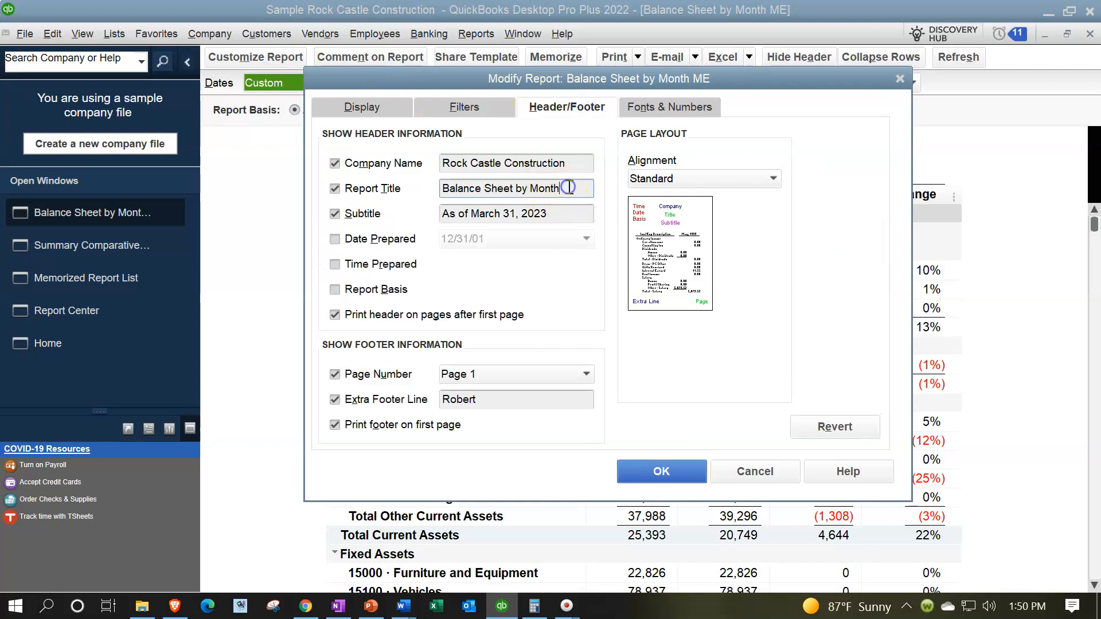
pyautogui.press('BackSpace')
pyautogui.press('BackSpace')
pyautogui.press('BackSpace')
pyautogui.press('BackSpace')
pyautogui.press('BackSpace')
pyautogui.press('BackSpace')
pyautogui.write('Comparate')
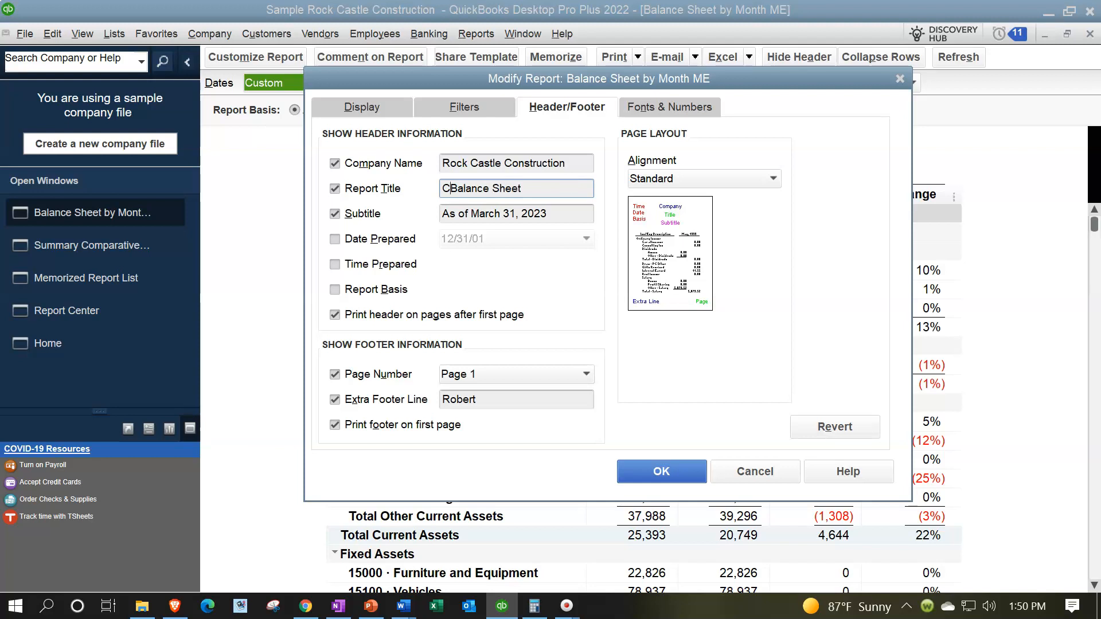
pyautogui.write('ive')
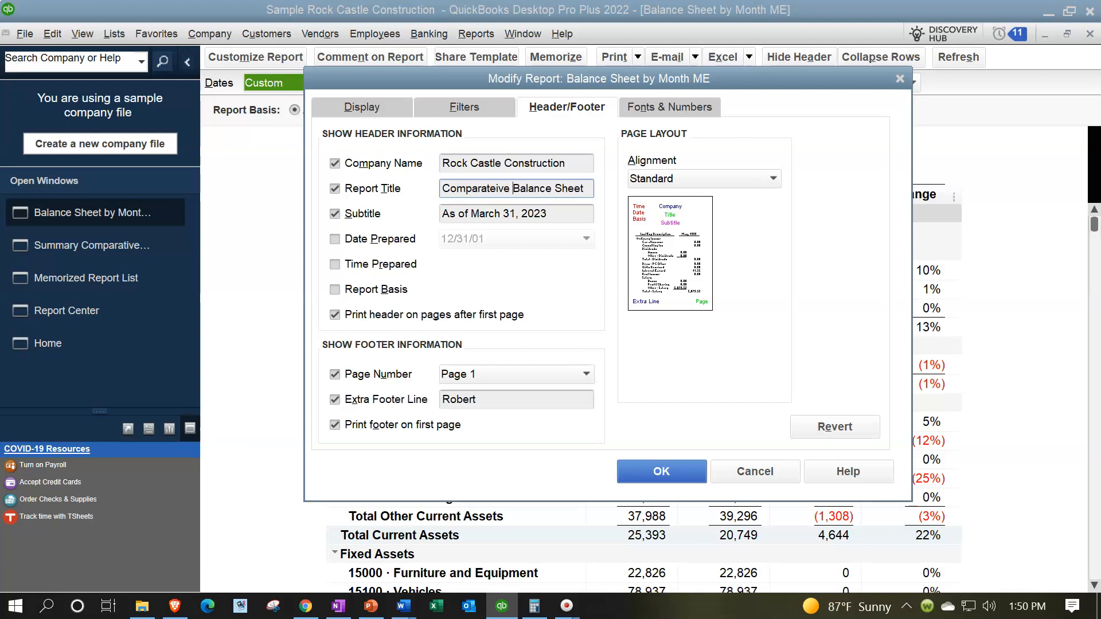
pyautogui.press('BackSpace')
pyautogui.press('BackSpace')
pyautogui.press('BackSpace')
pyautogui.press('BackSpace')
pyautogui.press('BackSpace')
pyautogui.write('ive')
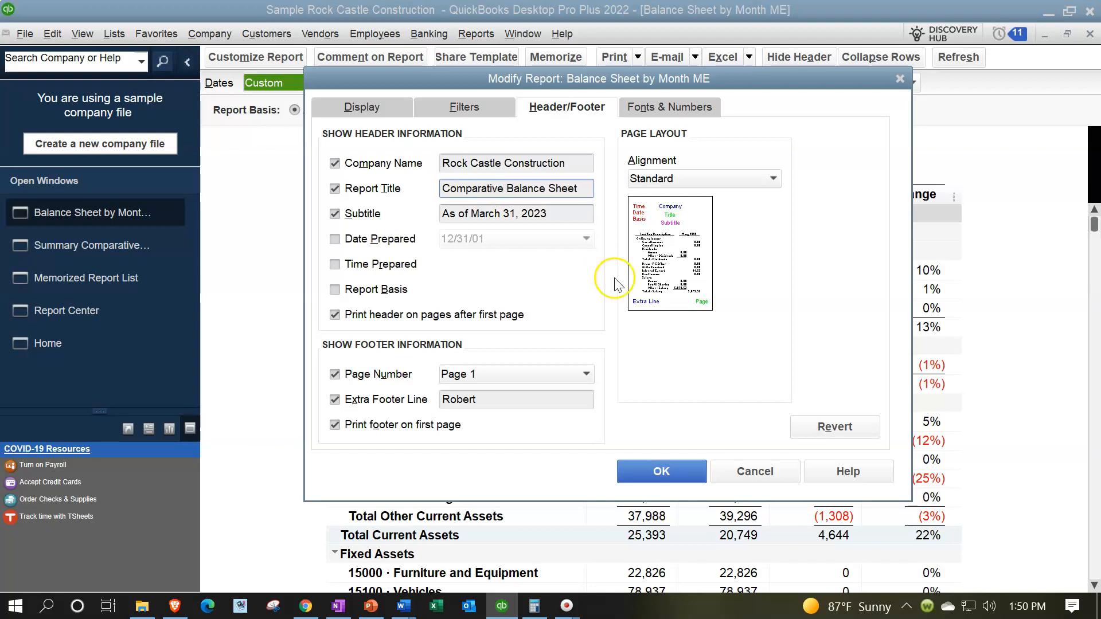
pyautogui.click(679, 470)
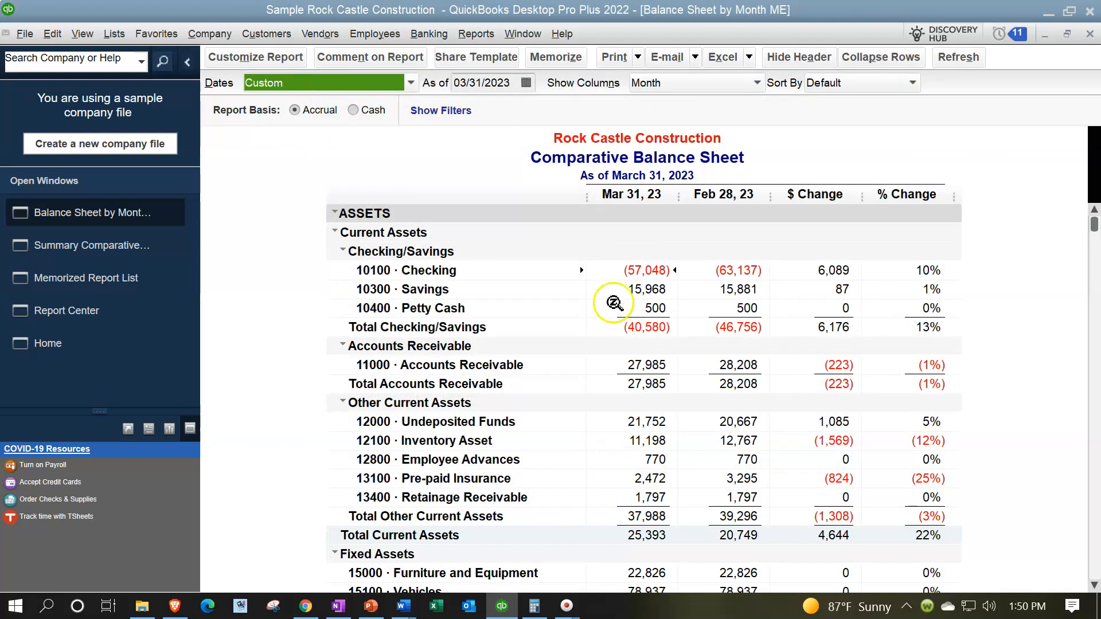
pyautogui.click(556, 57)
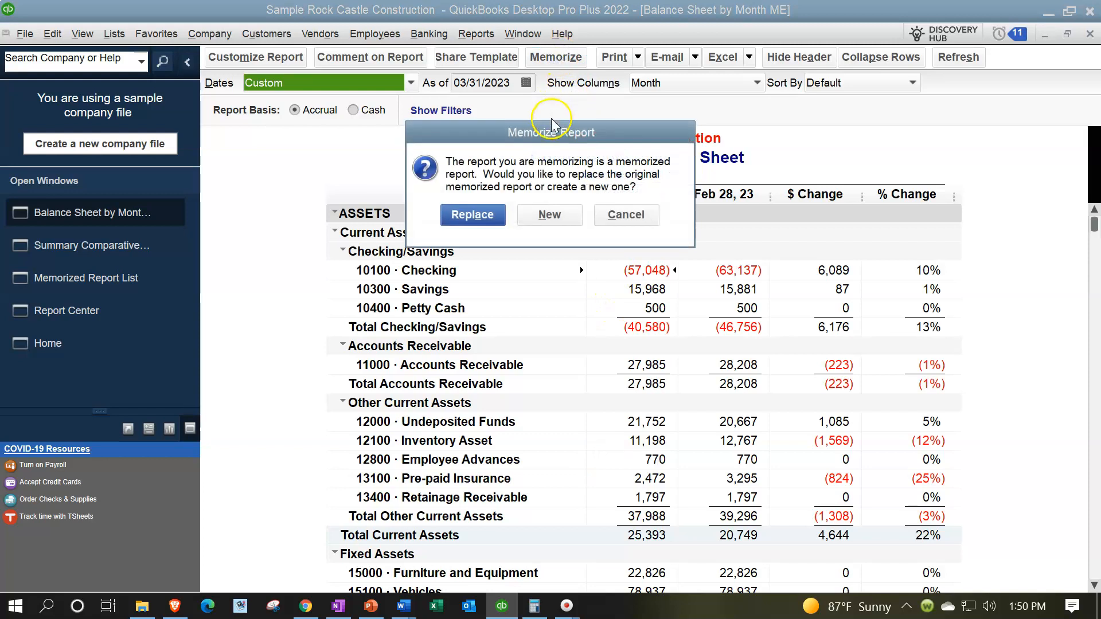
# Keep the original and save Comparative Balance Sheet as a new report in Client Month End Report
pyautogui.click(556, 214)
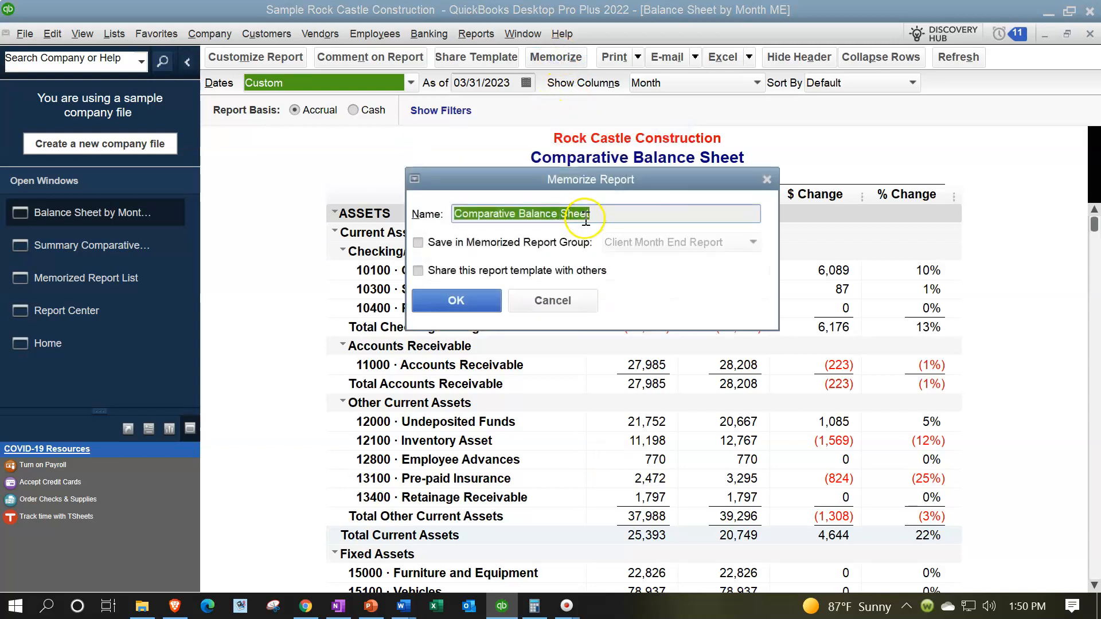
pyautogui.click(437, 243)
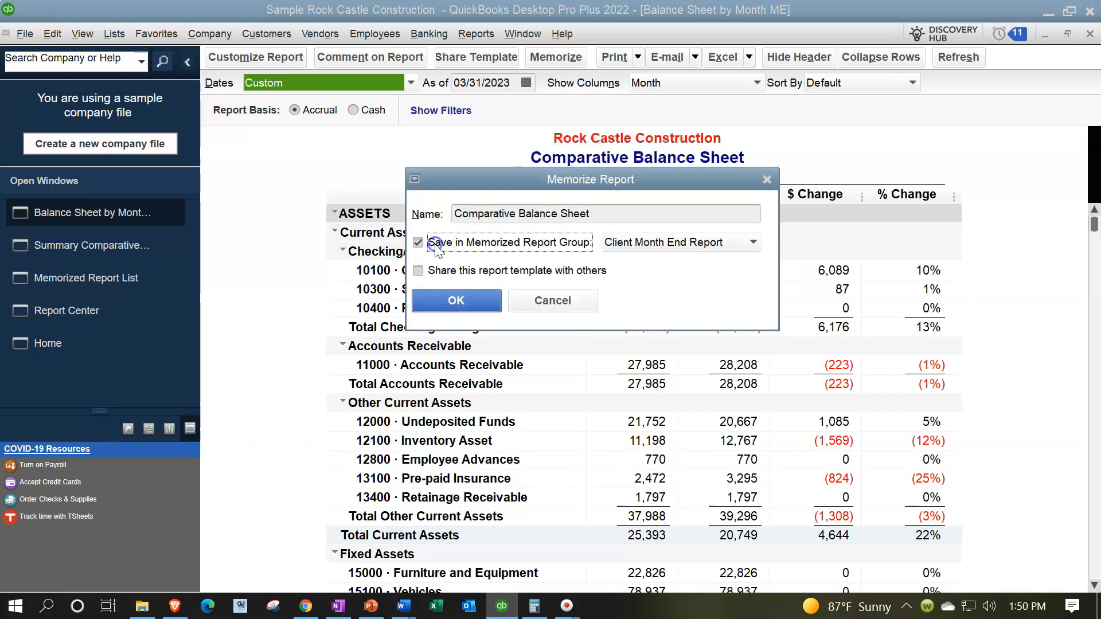
pyautogui.click(469, 300)
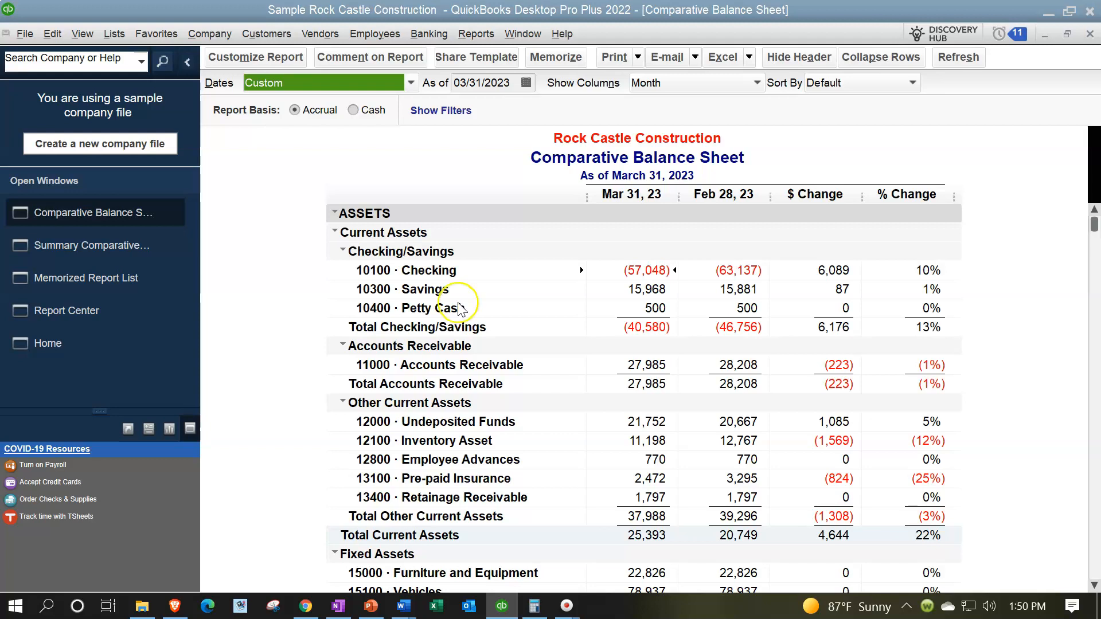
# Replace the Previous Period comparison columns with a % of Column breakdown
pyautogui.click(280, 57)
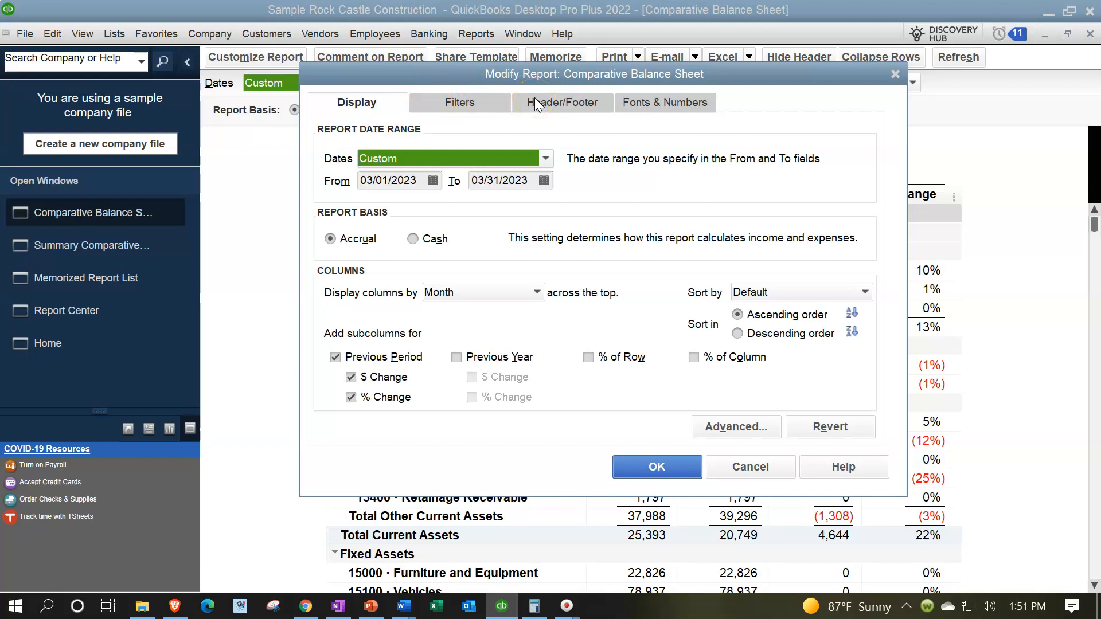
pyautogui.click(335, 357)
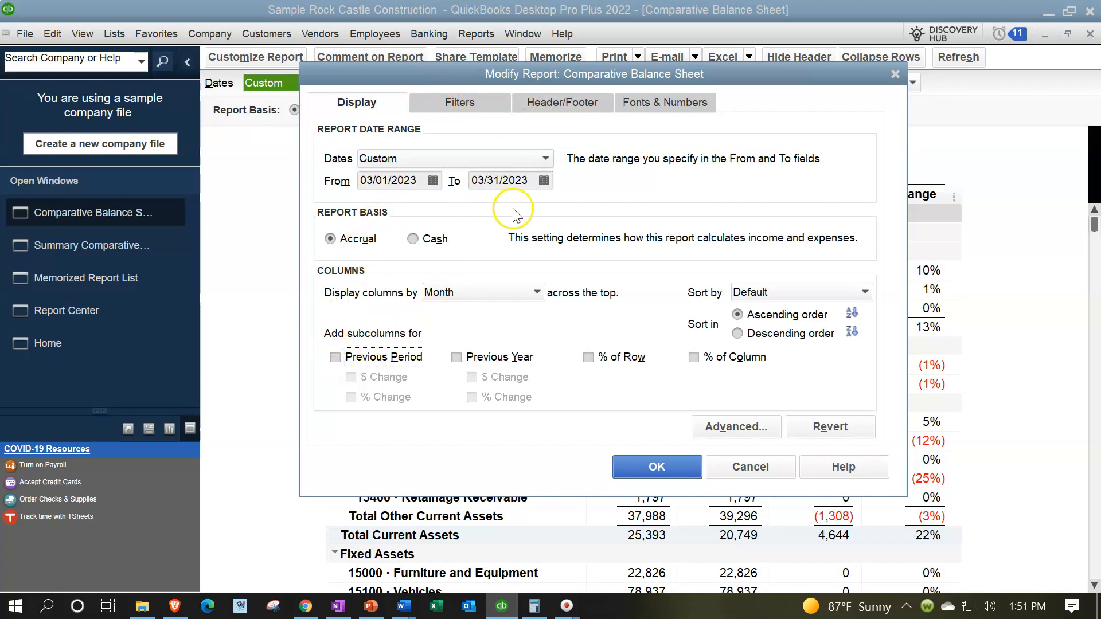
pyautogui.click(693, 358)
# Retitle the report 'Balance Sheet Vertical Analysis'
pyautogui.click(554, 105)
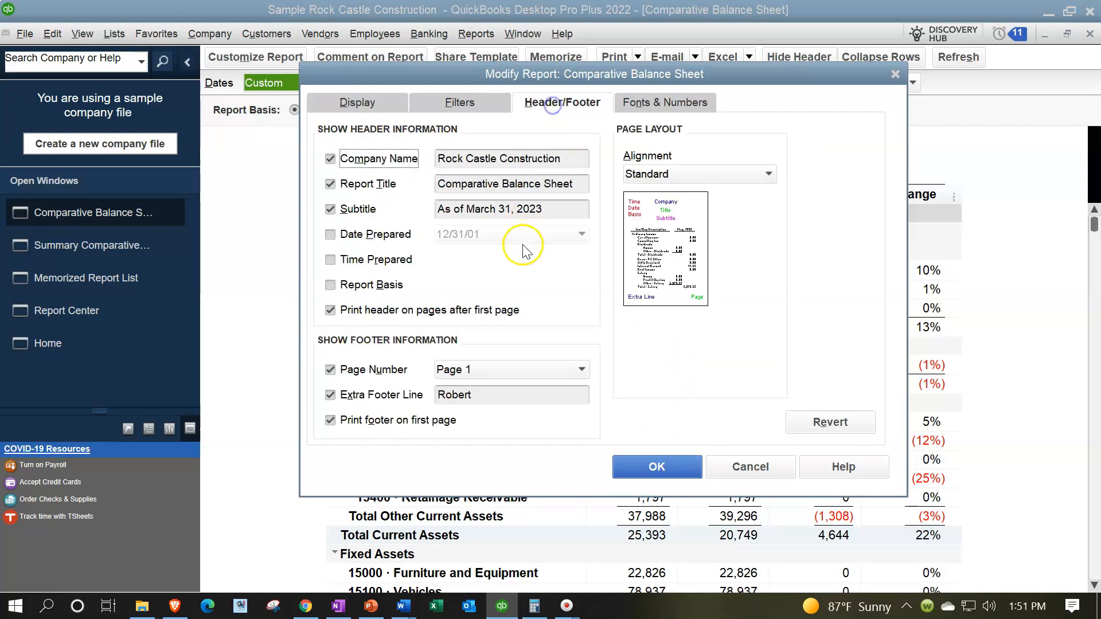
pyautogui.click(578, 184)
pyautogui.click(507, 184)
pyautogui.press('BackSpace')
pyautogui.press('BackSpace')
pyautogui.press('BackSpace')
pyautogui.press('BackSpace')
pyautogui.press('BackSpace')
pyautogui.press('BackSpace')
pyautogui.press('BackSpace')
pyautogui.press('BackSpace')
pyautogui.press('BackSpace')
pyautogui.press('BackSpace')
pyautogui.press('BackSpace')
pyautogui.press('BackSpace')
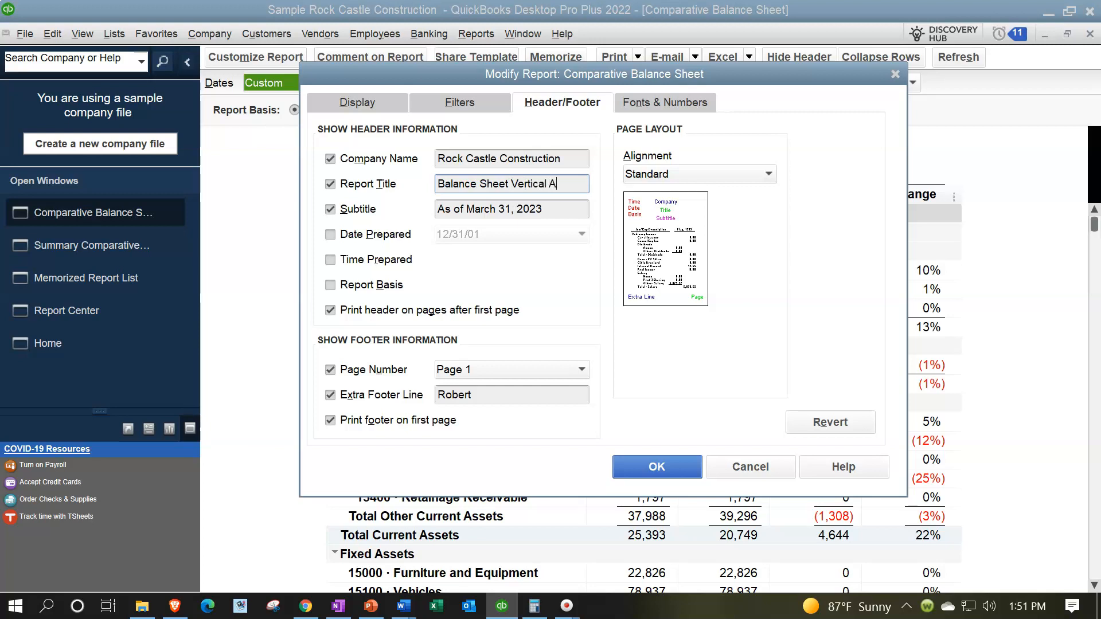
pyautogui.write('Vertical Analyiss')
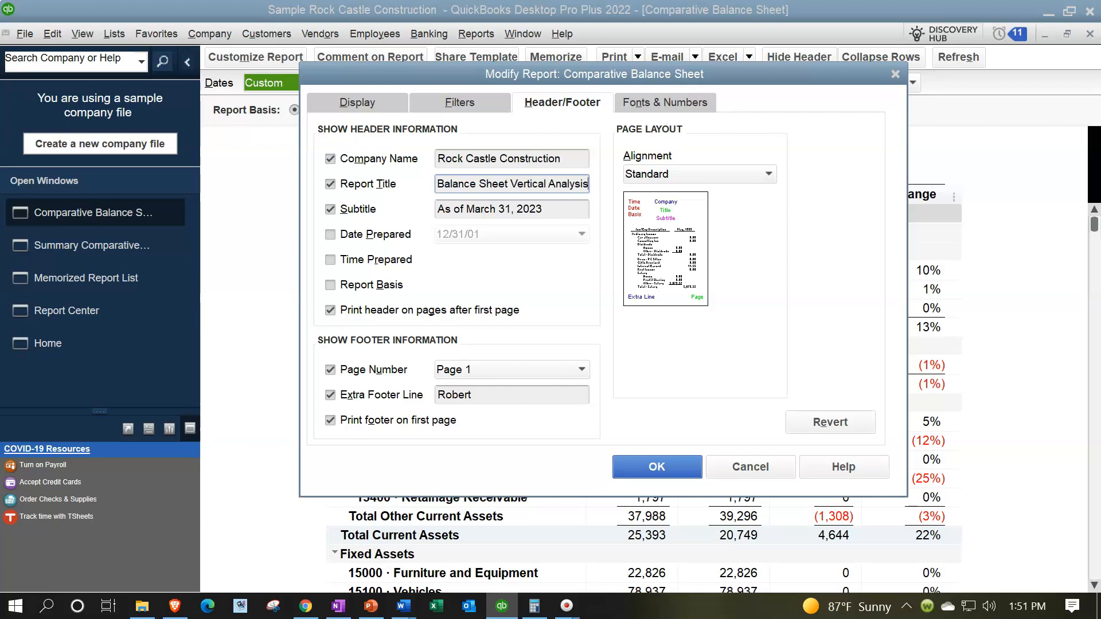
pyautogui.click(660, 465)
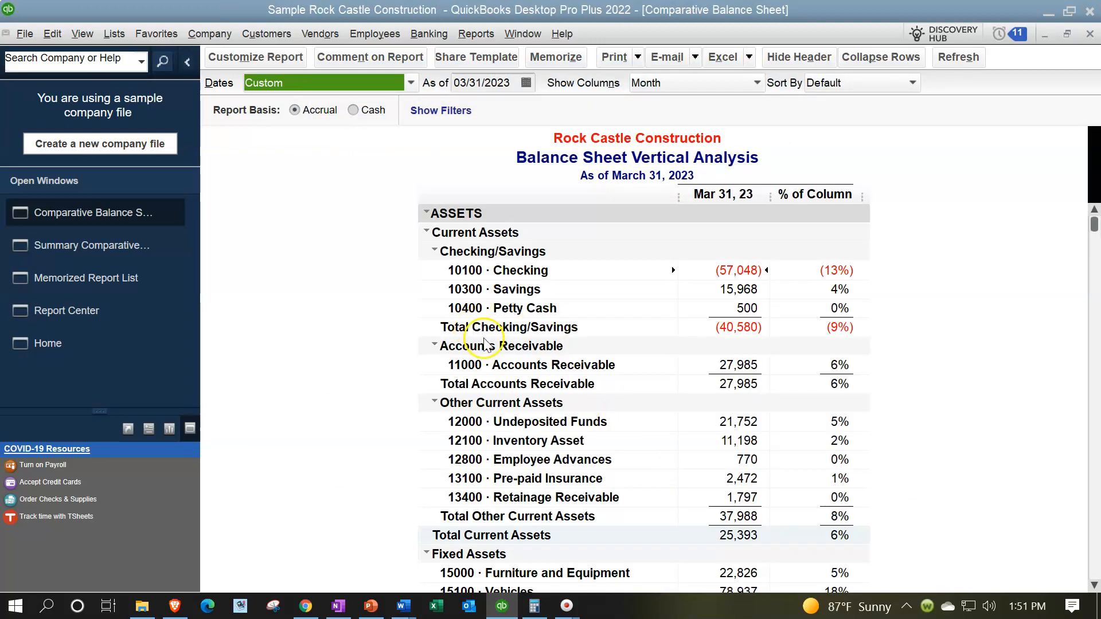
# Memorize a new report 'Balance Sheet Vertical Analysis ME' in the Client Month End Report group
pyautogui.click(545, 58)
pyautogui.click(559, 215)
pyautogui.click(614, 212)
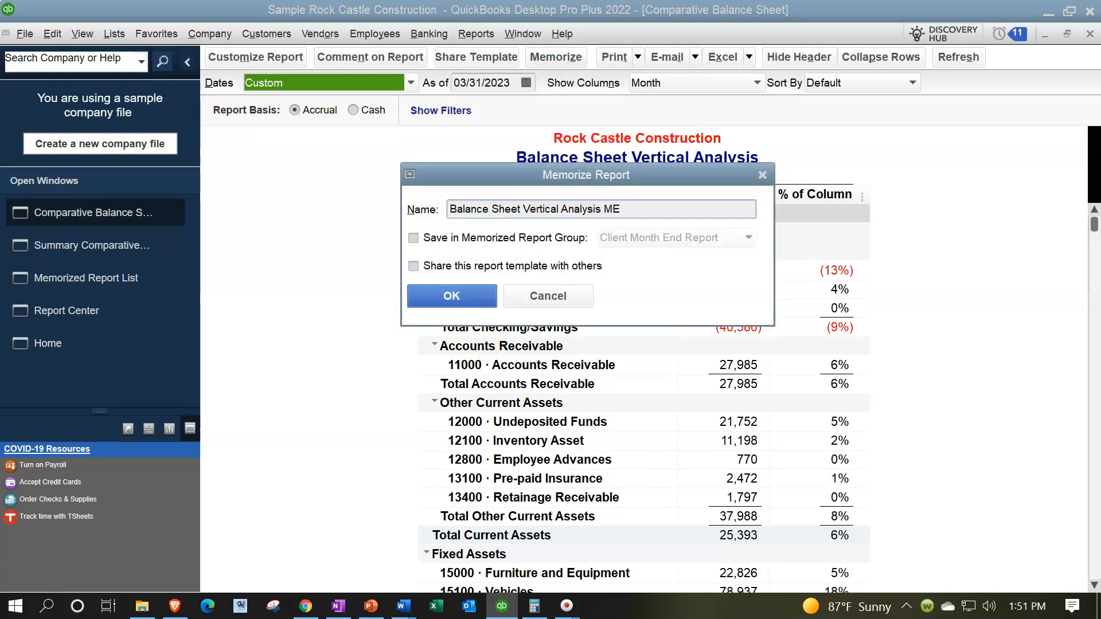
pyautogui.click(413, 237)
pyautogui.click(451, 297)
pyautogui.click(452, 295)
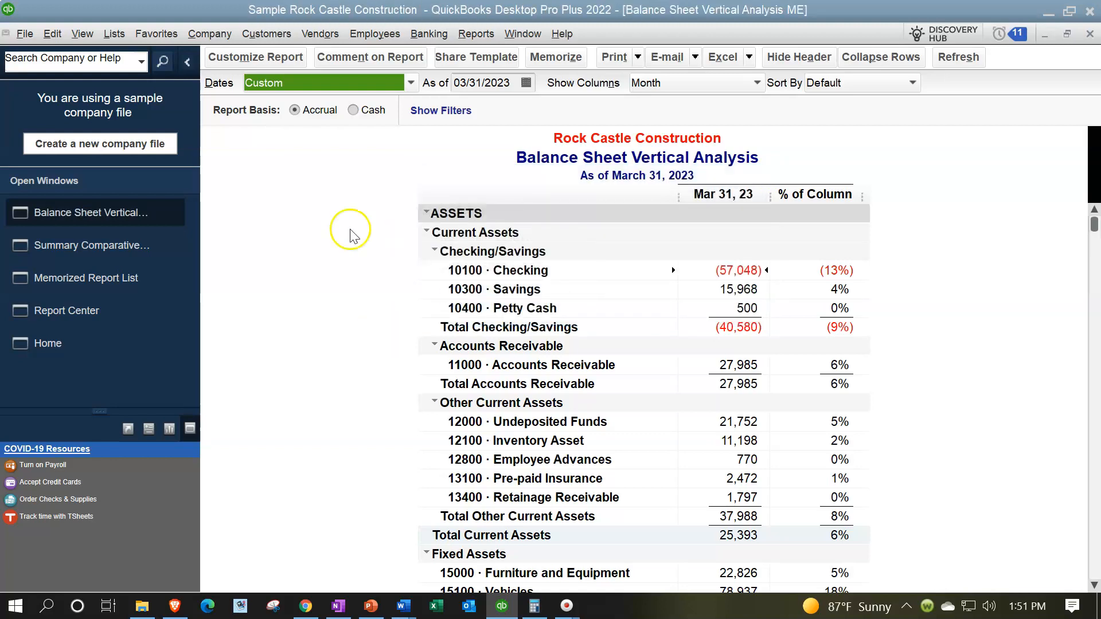
pyautogui.click(476, 35)
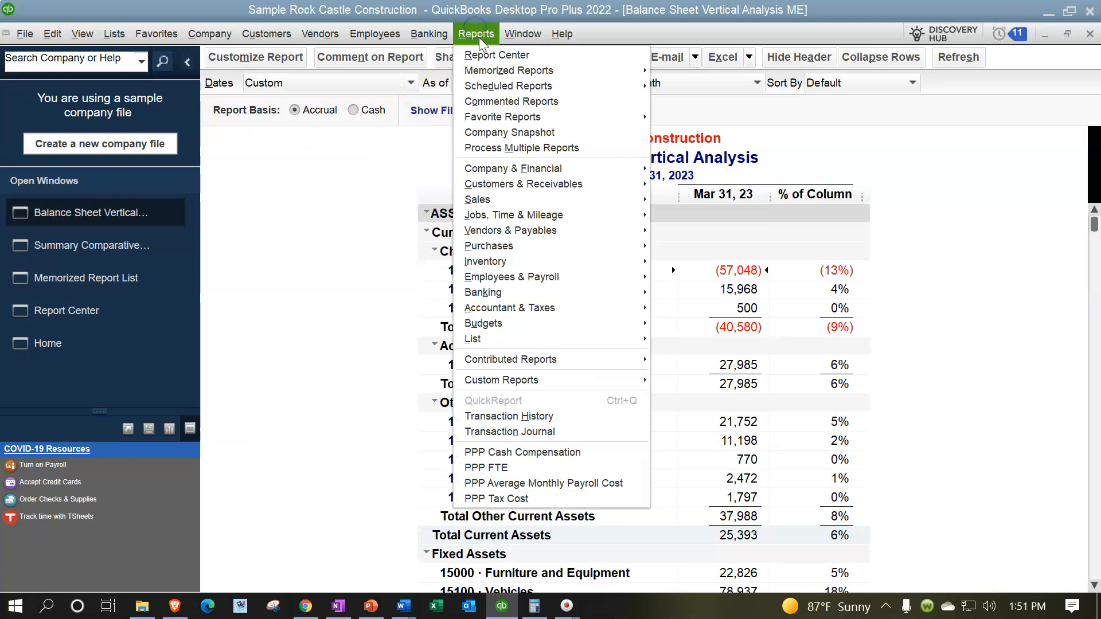
pyautogui.moveTo(567, 71)
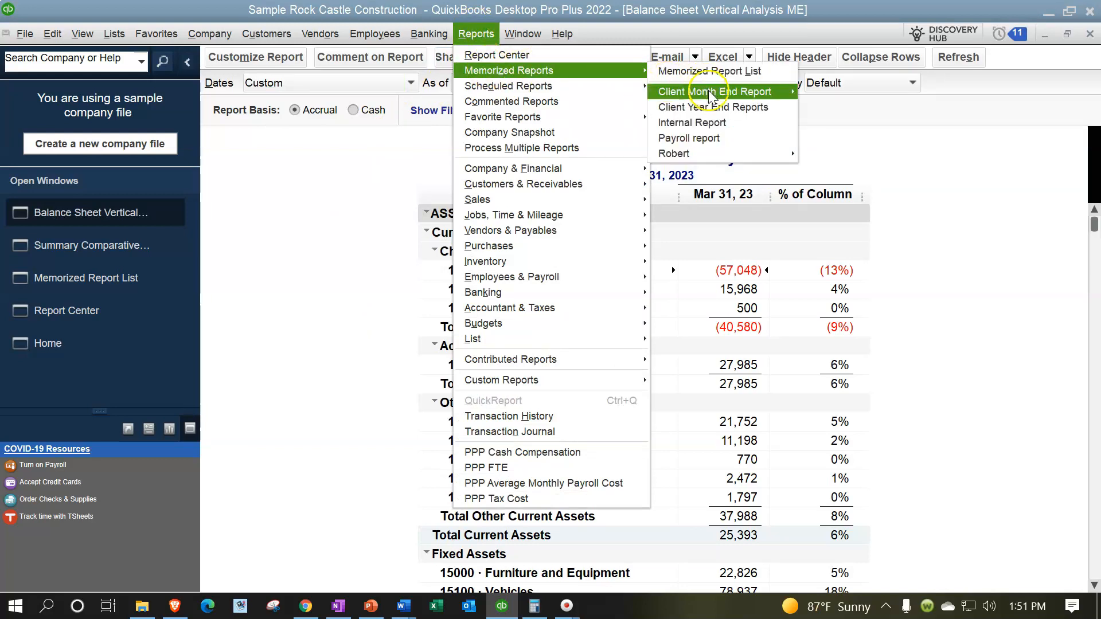
pyautogui.moveTo(710, 94)
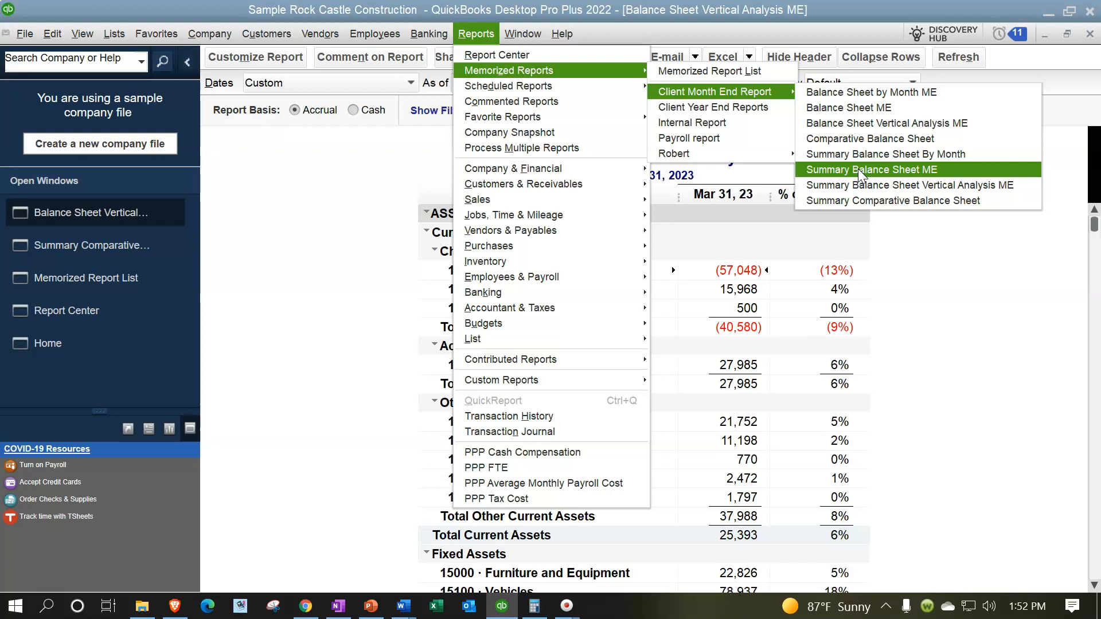
pyautogui.click(257, 361)
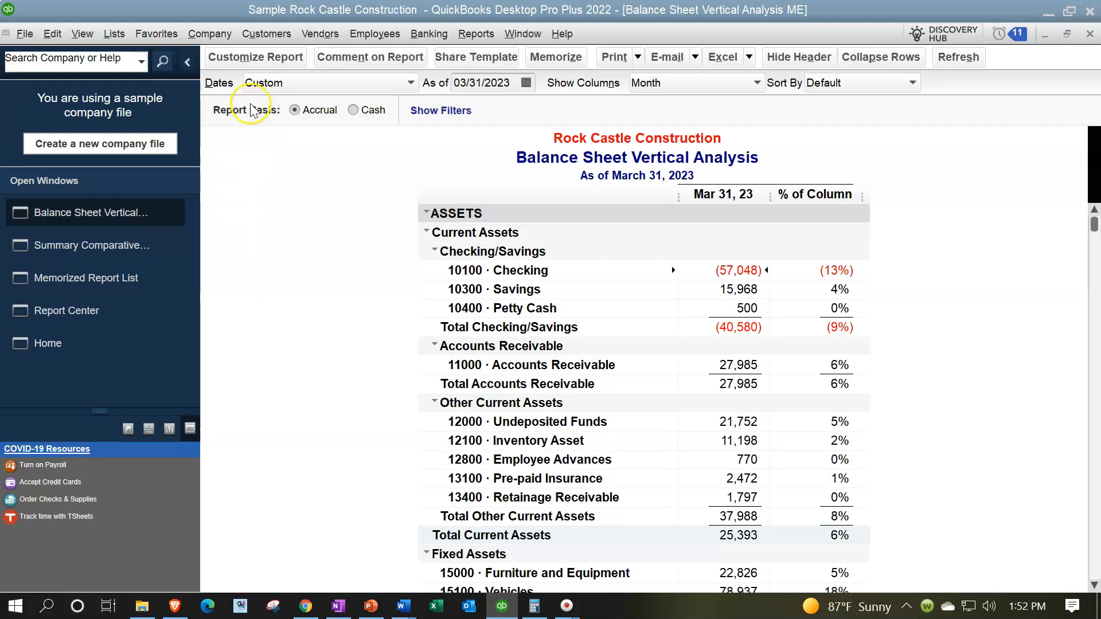
pyautogui.click(250, 60)
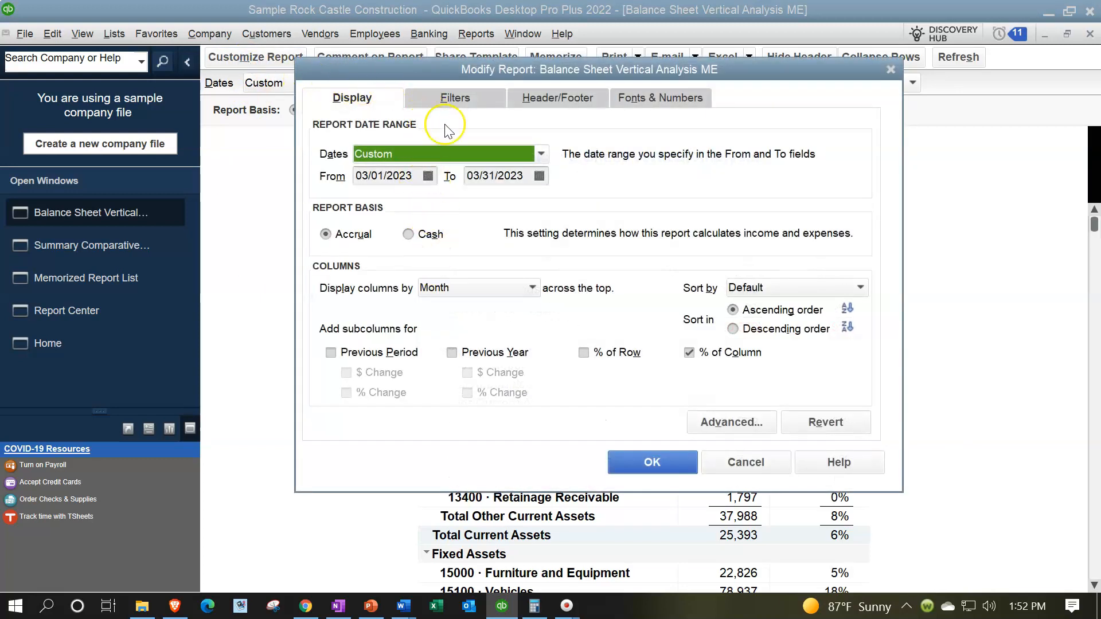
# Remove the % of Column breakdown and trim the title back to 'Balance Sheet'
pyautogui.click(691, 353)
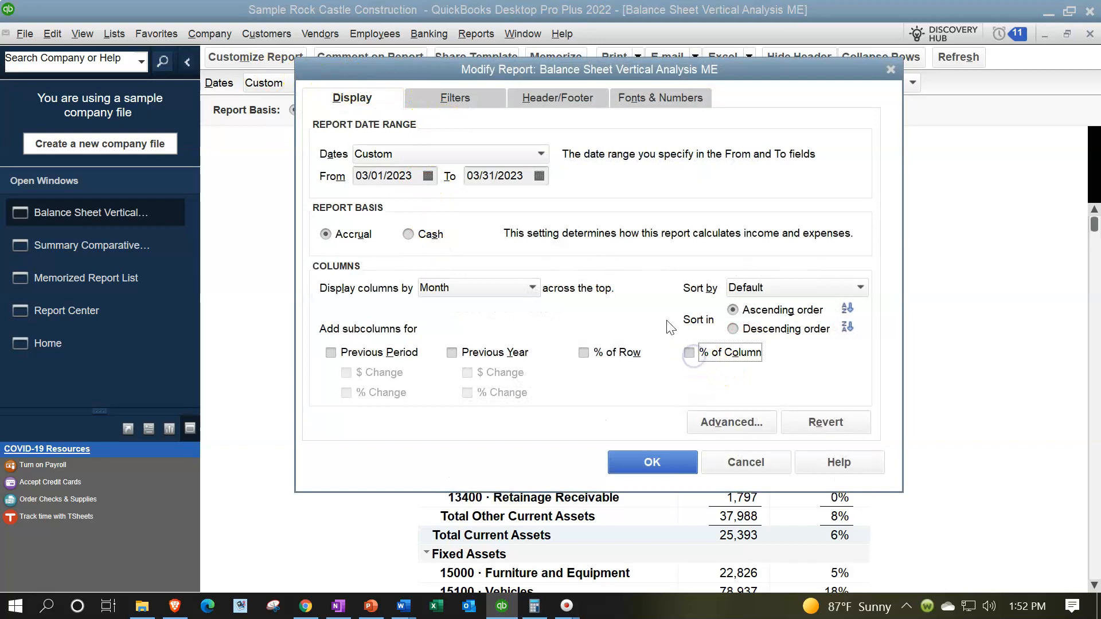
pyautogui.click(454, 98)
pyautogui.click(548, 95)
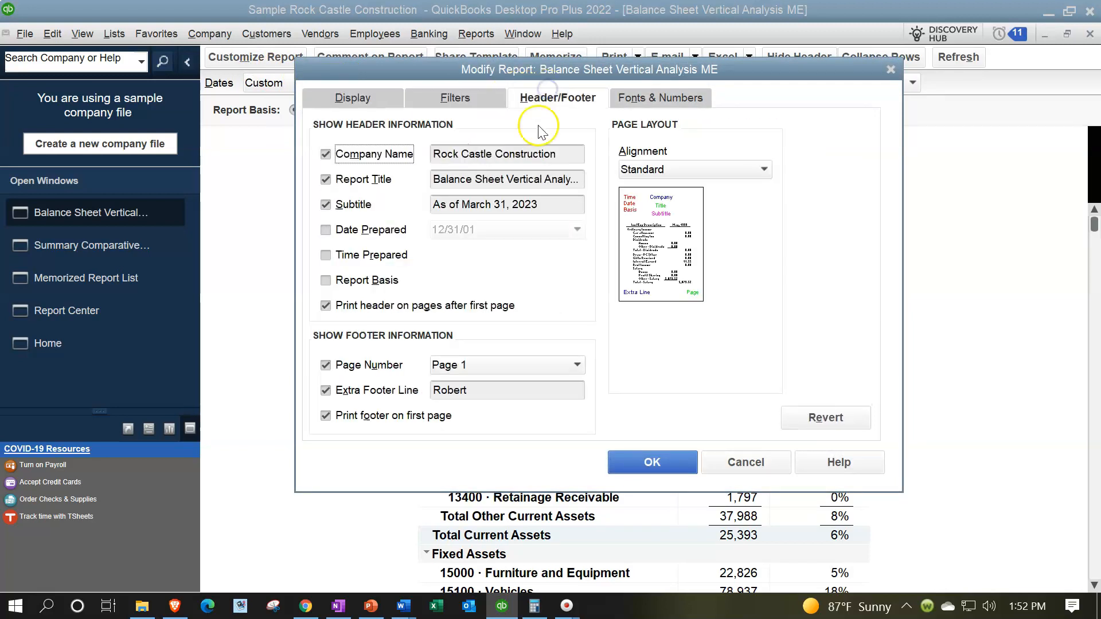
pyautogui.click(508, 178)
pyautogui.moveTo(508, 176); pyautogui.dragTo(765, 197)
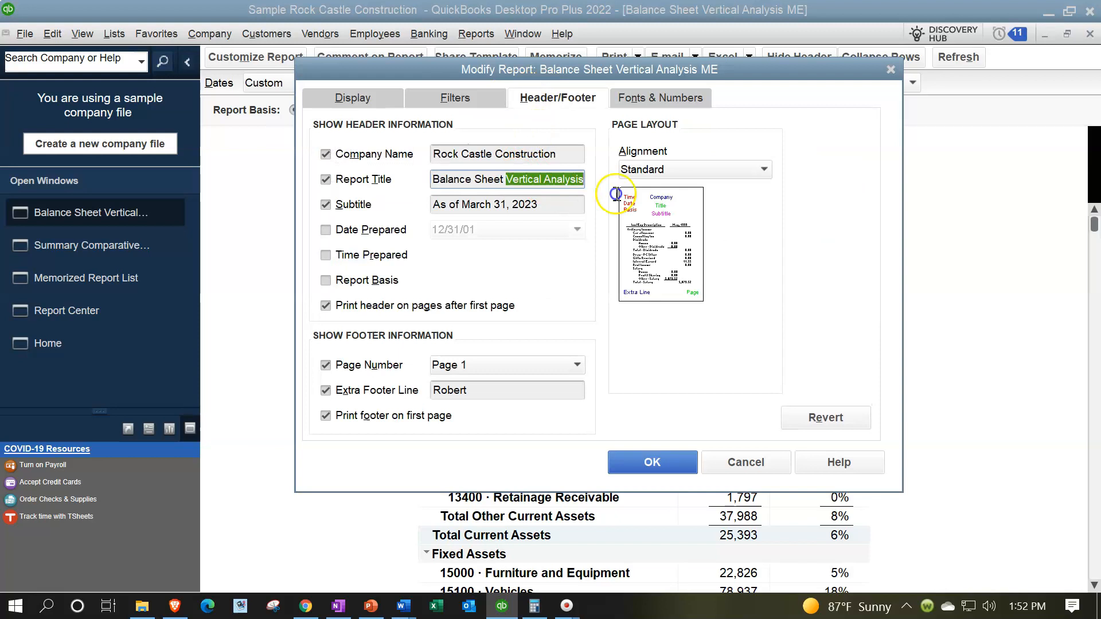
pyautogui.press('Delete')
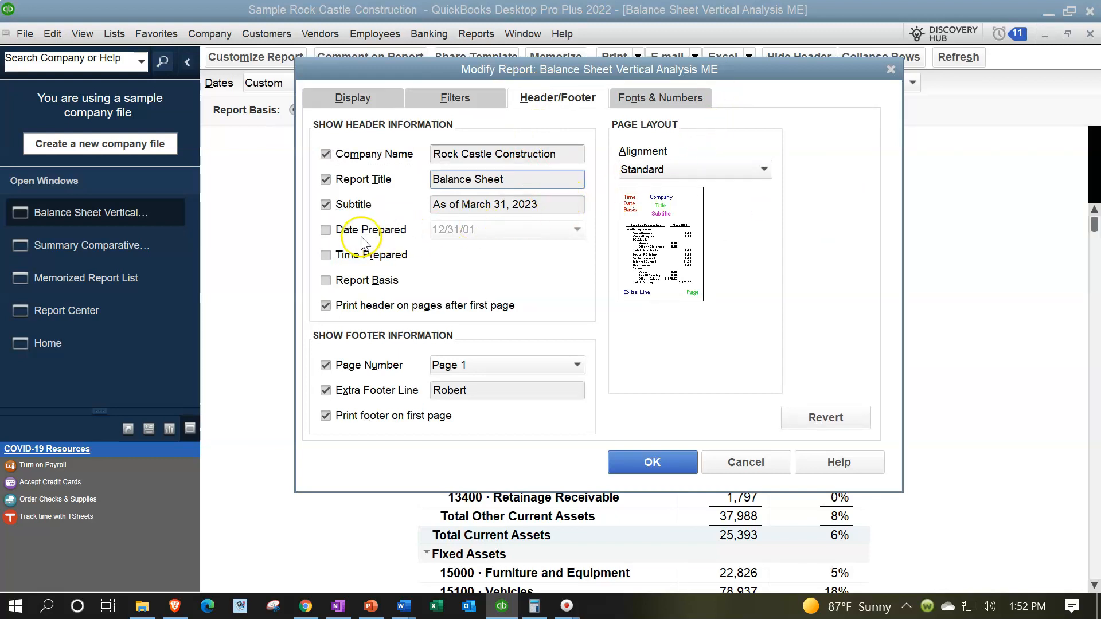
# Show Date Prepared, Time Prepared and Report Basis in the header, and clear Without Cents
pyautogui.click(326, 230)
pyautogui.click(326, 258)
pyautogui.click(333, 284)
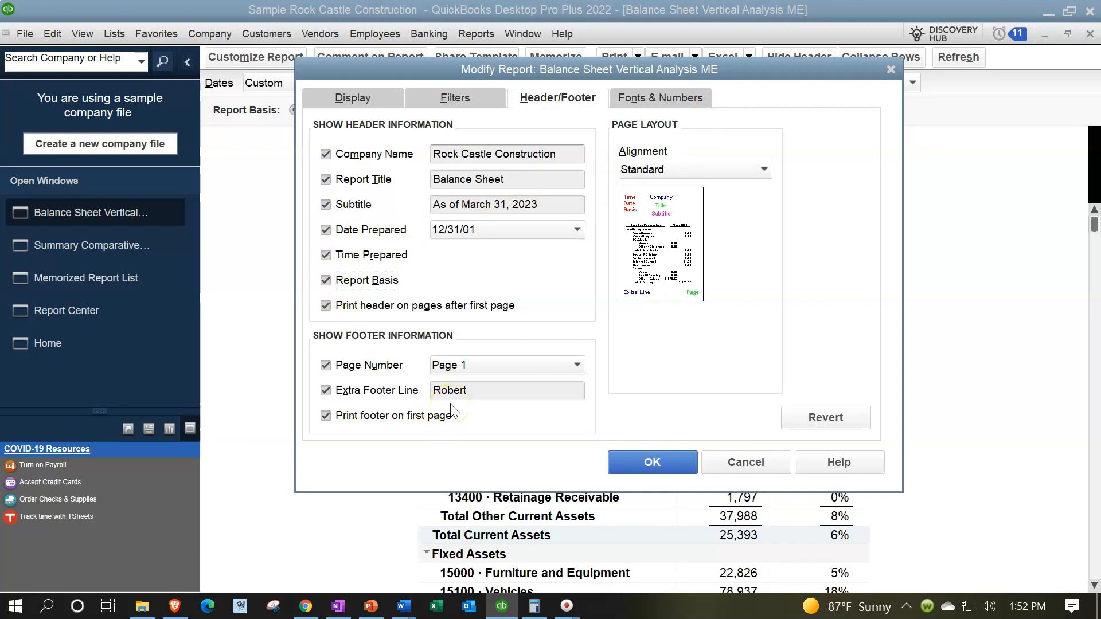
pyautogui.click(637, 99)
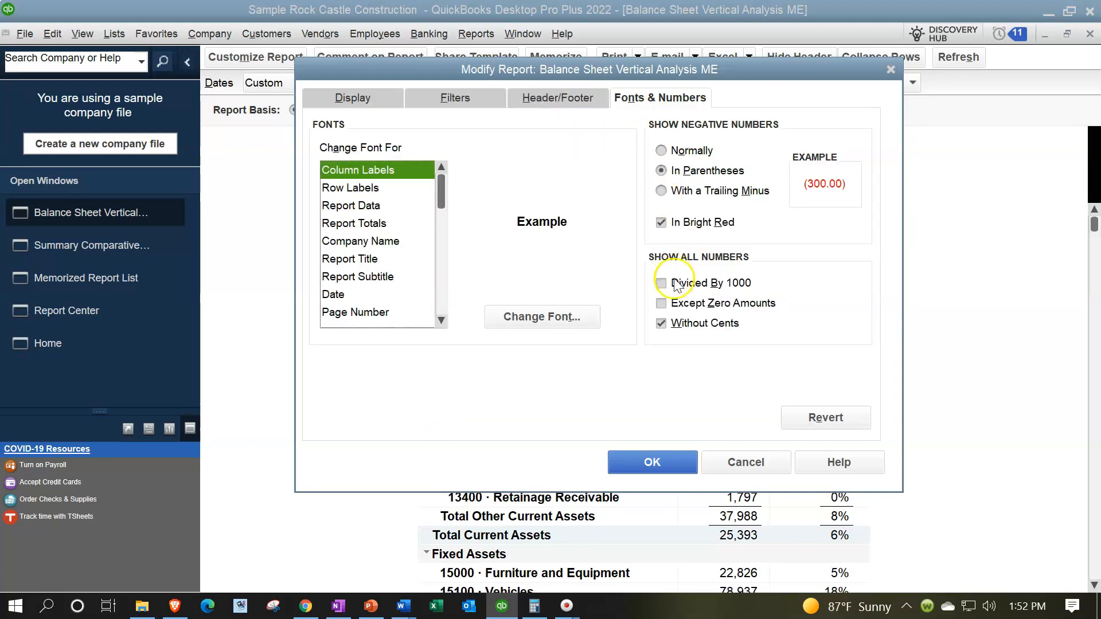
pyautogui.click(661, 323)
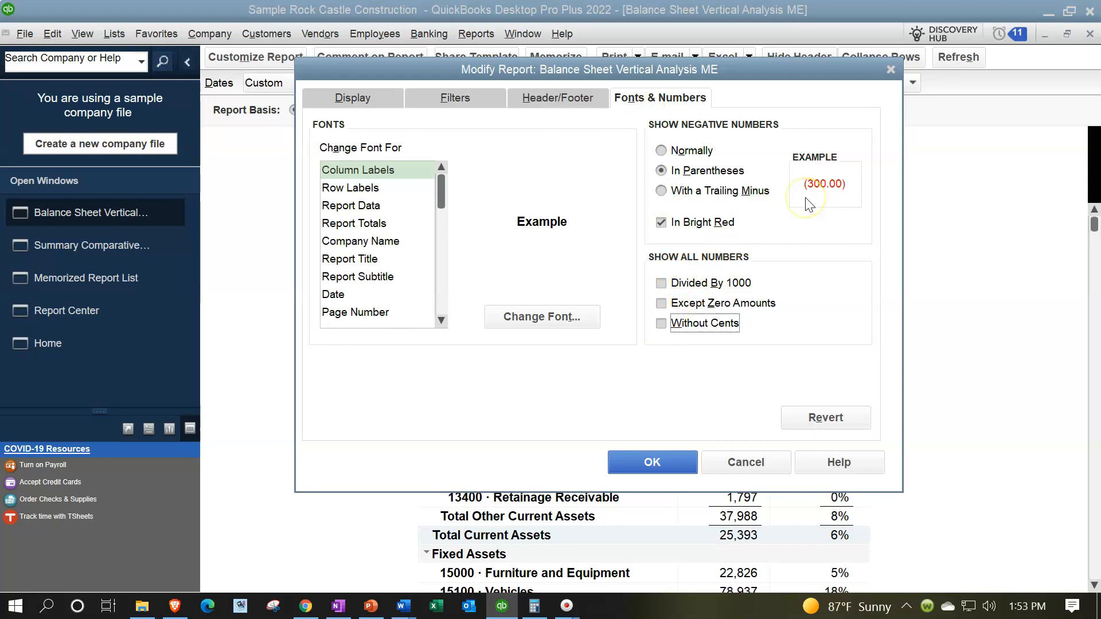
# Set the column label font to size 14, apply it to related fonts, and confirm
pyautogui.click(543, 320)
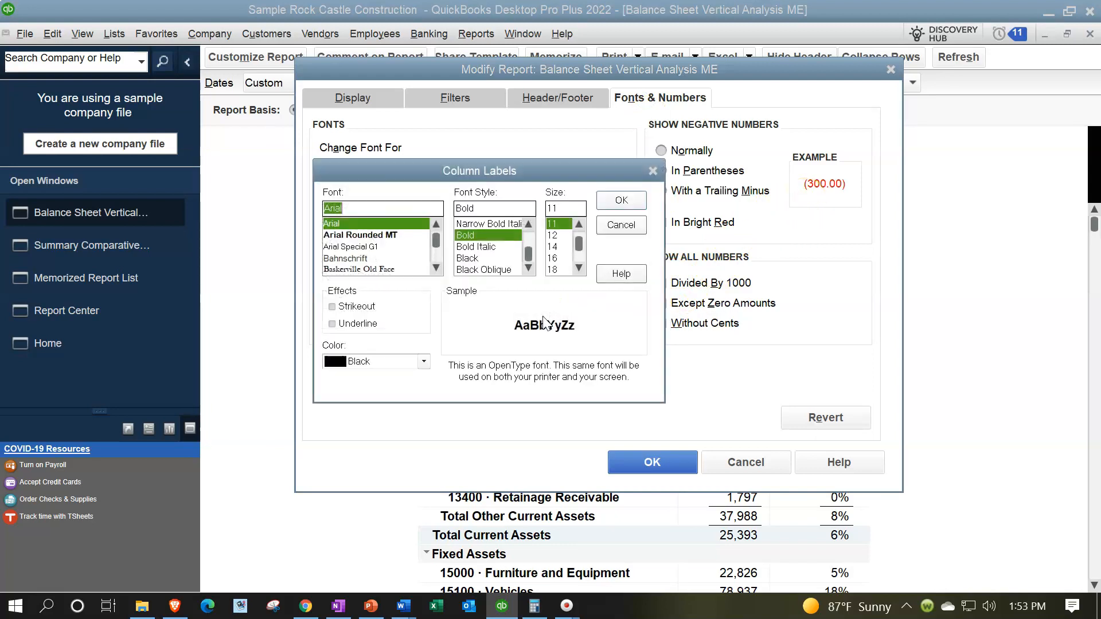
pyautogui.click(559, 247)
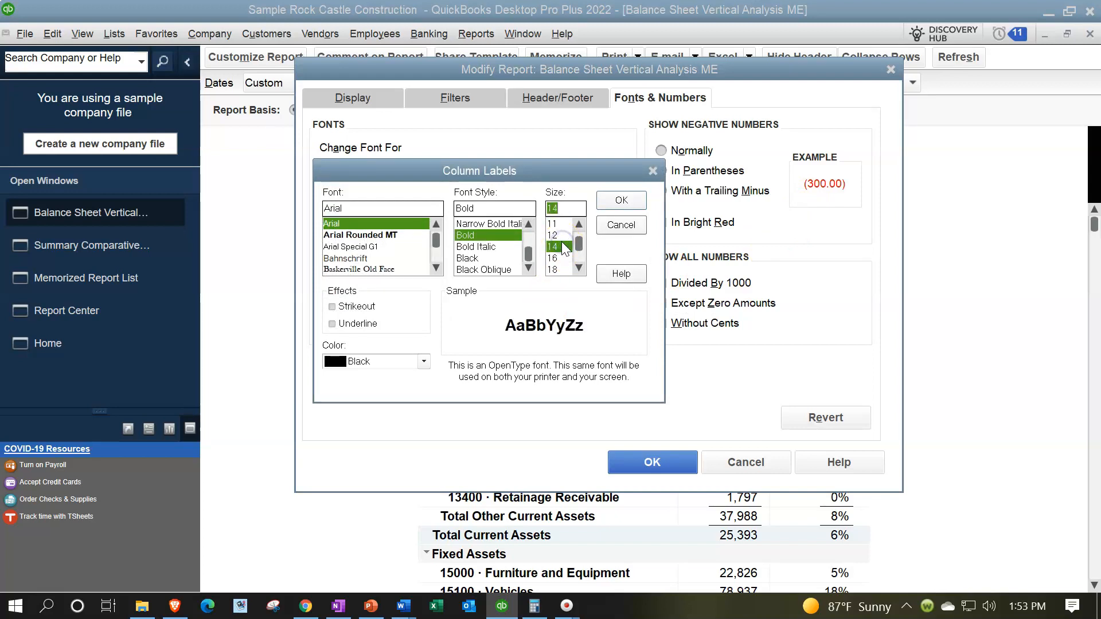
pyautogui.click(610, 197)
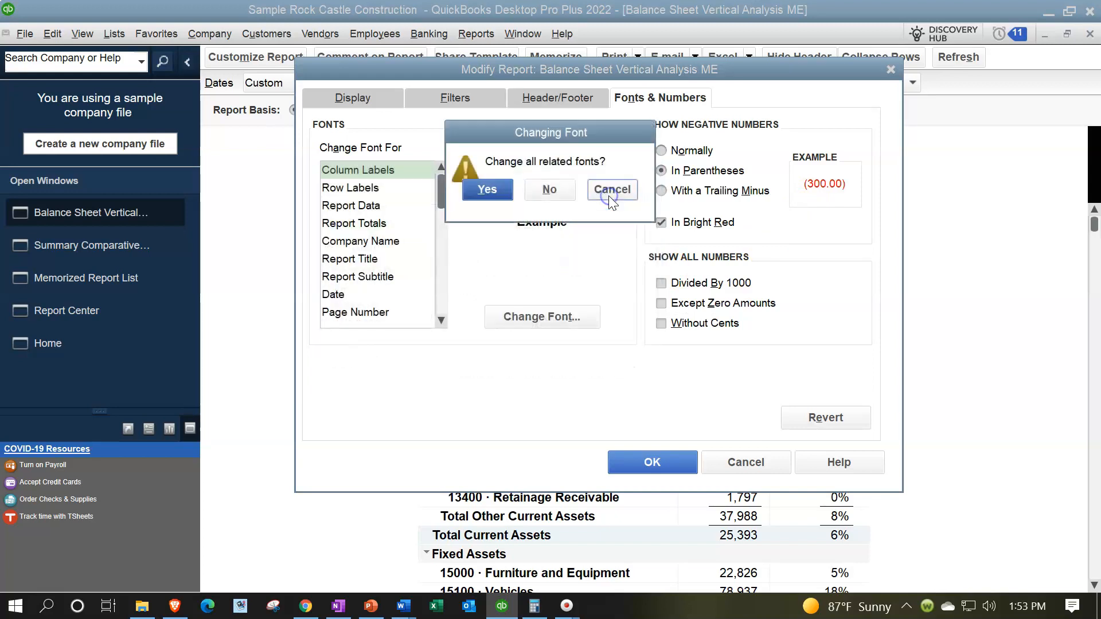
pyautogui.click(490, 190)
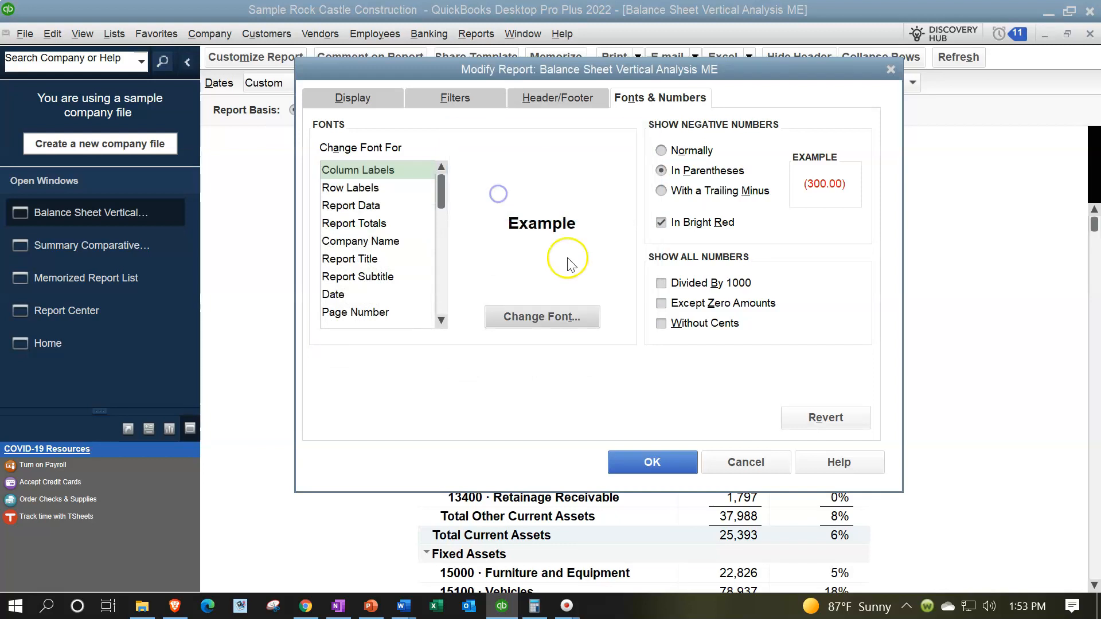
pyautogui.click(631, 464)
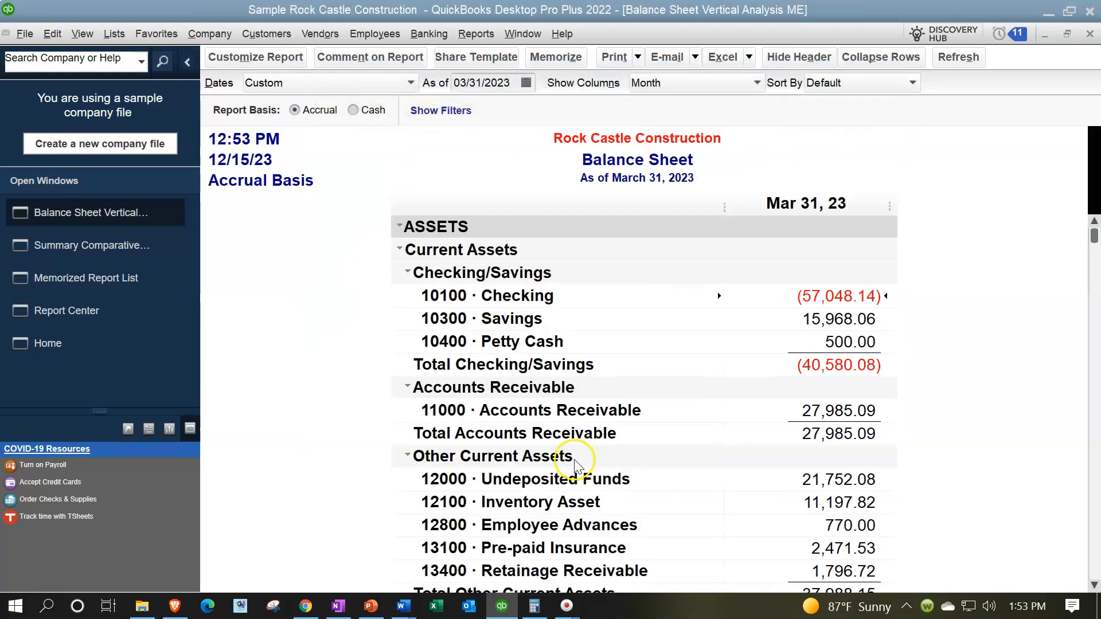
# Memorize the customized report as a new 'Balance Sheet' saved in the Internal Report group
pyautogui.click(542, 59)
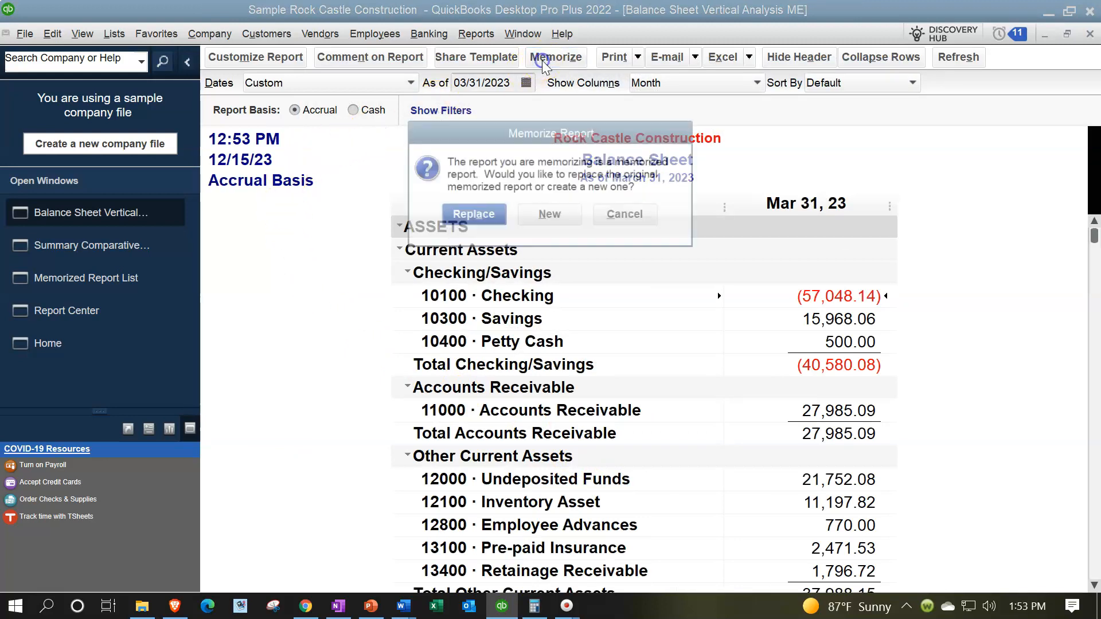
pyautogui.click(548, 214)
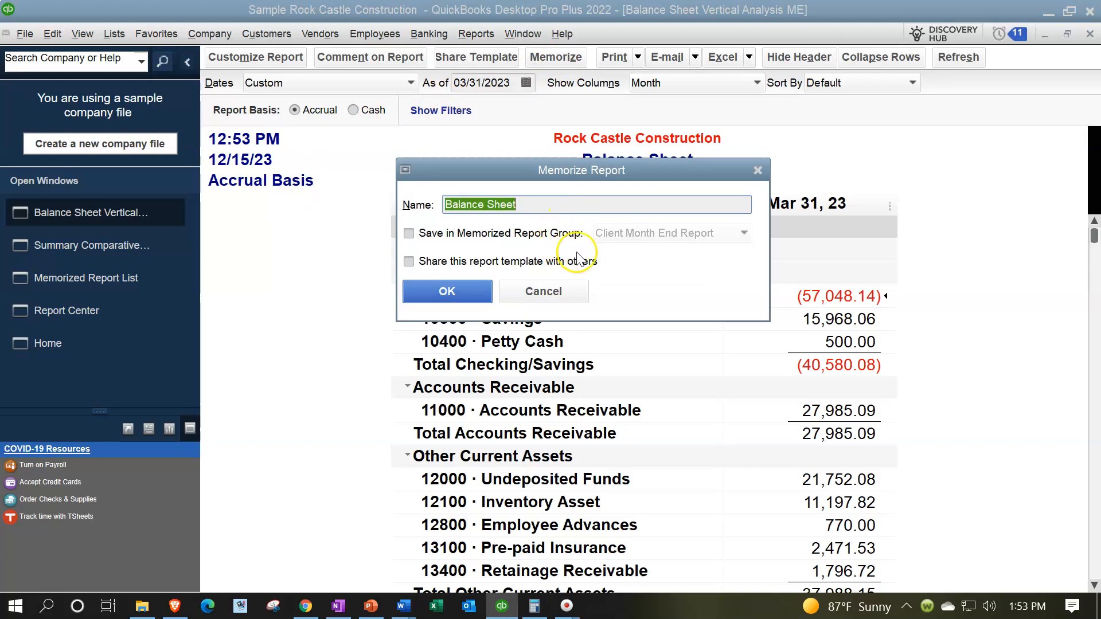
pyautogui.click(428, 232)
pyautogui.click(689, 233)
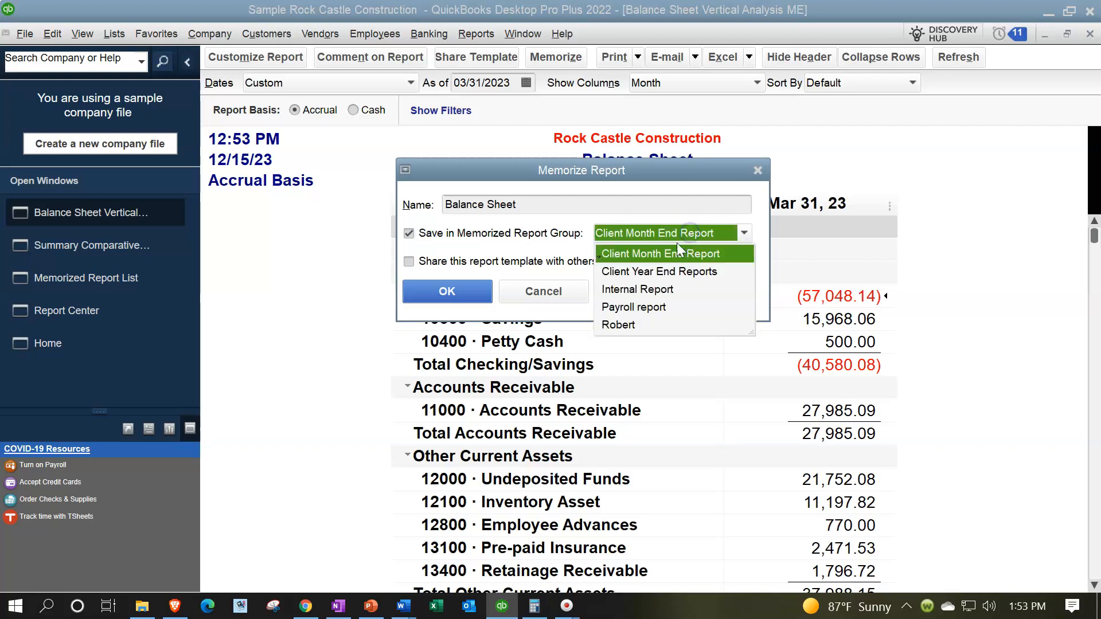
pyautogui.click(648, 289)
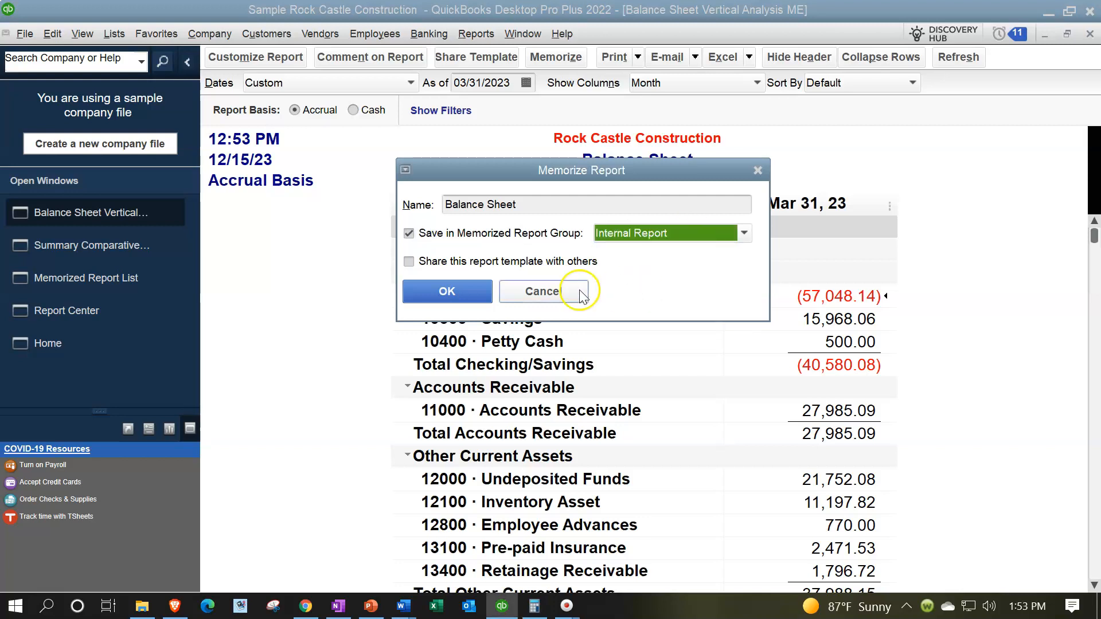
pyautogui.click(451, 293)
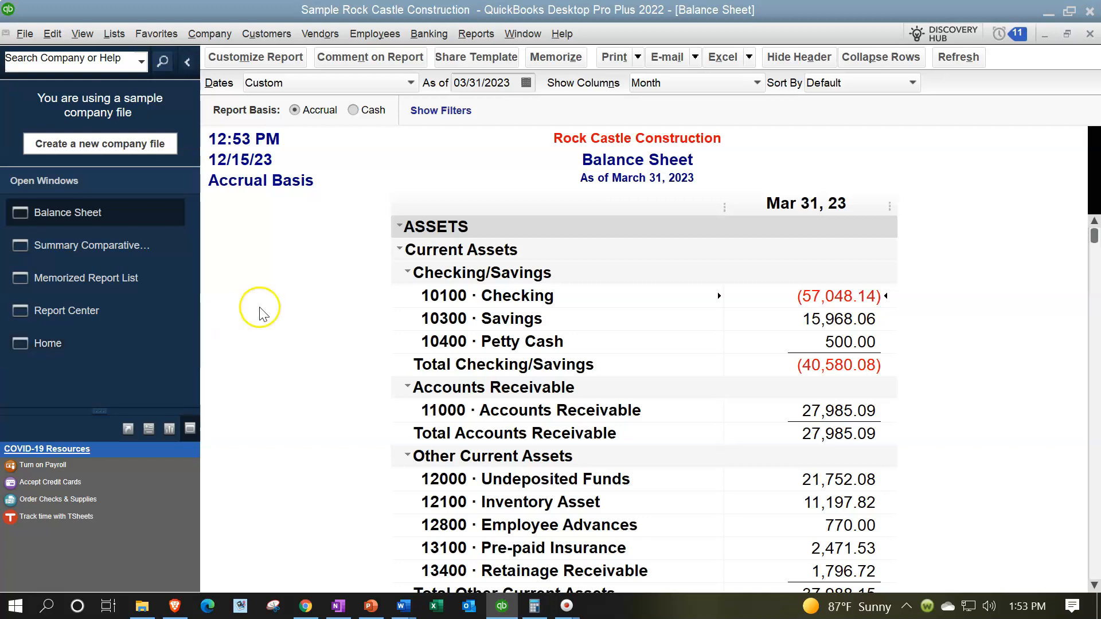
pyautogui.click(479, 35)
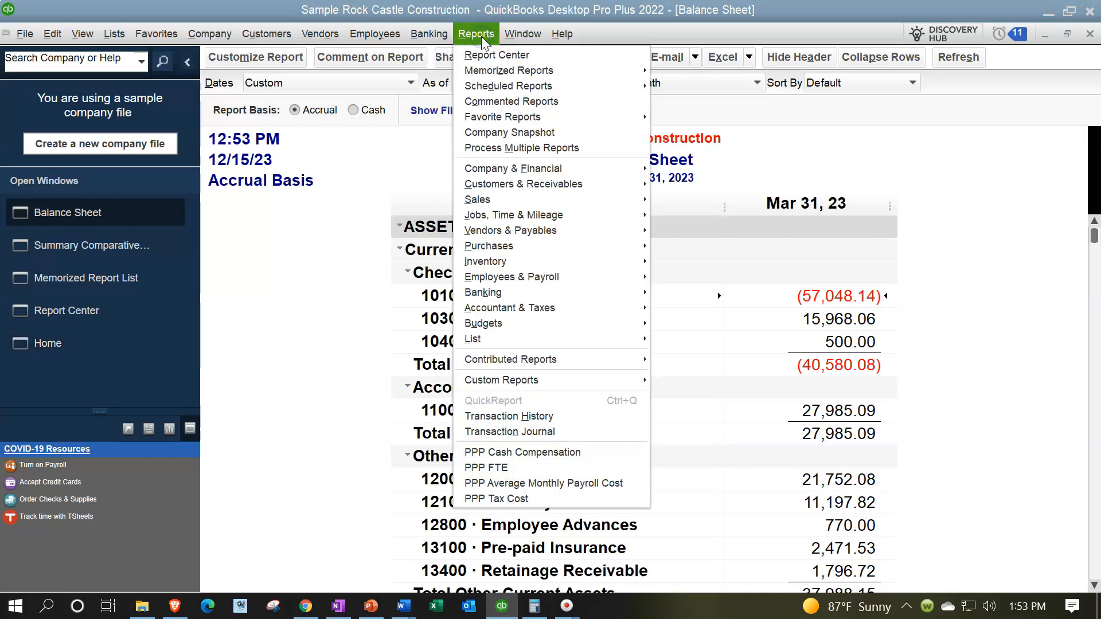
pyautogui.click(622, 172)
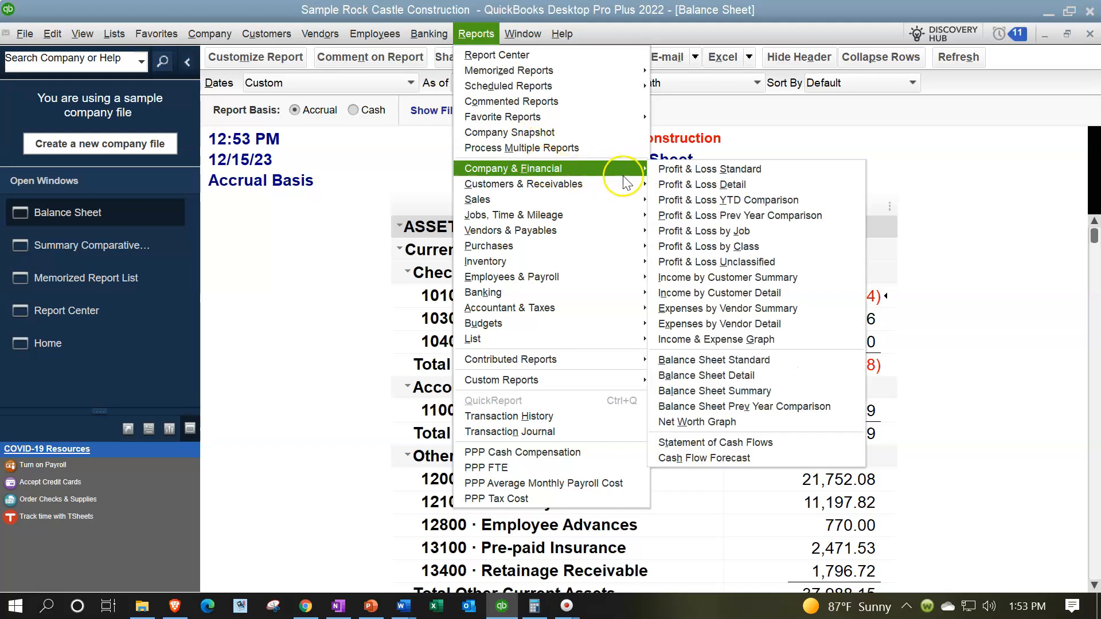
pyautogui.moveTo(648, 75)
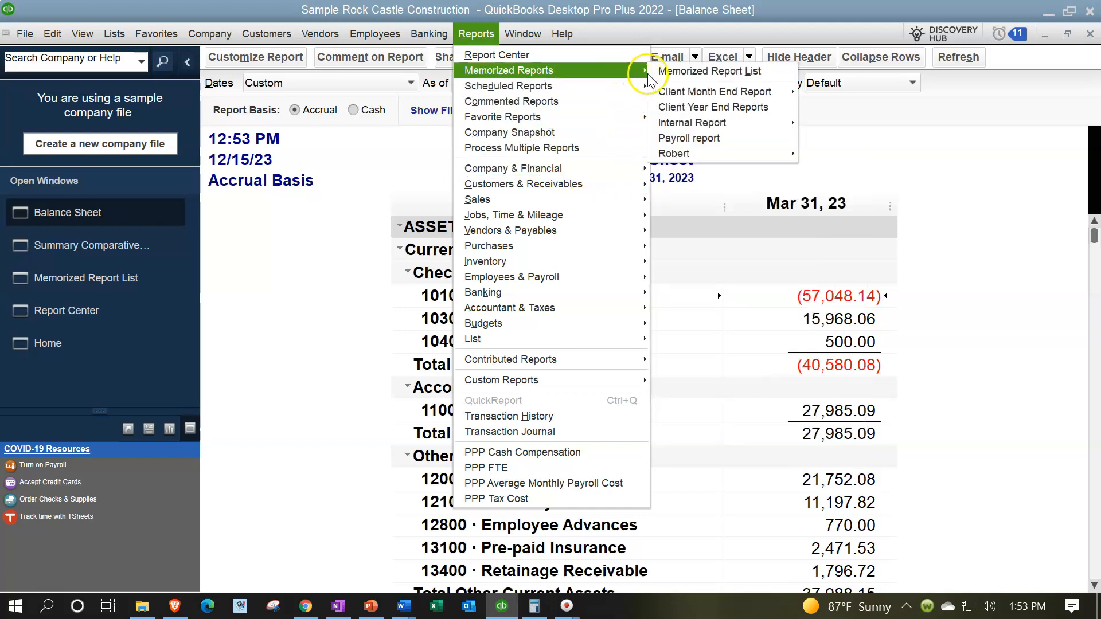
pyautogui.moveTo(795, 127)
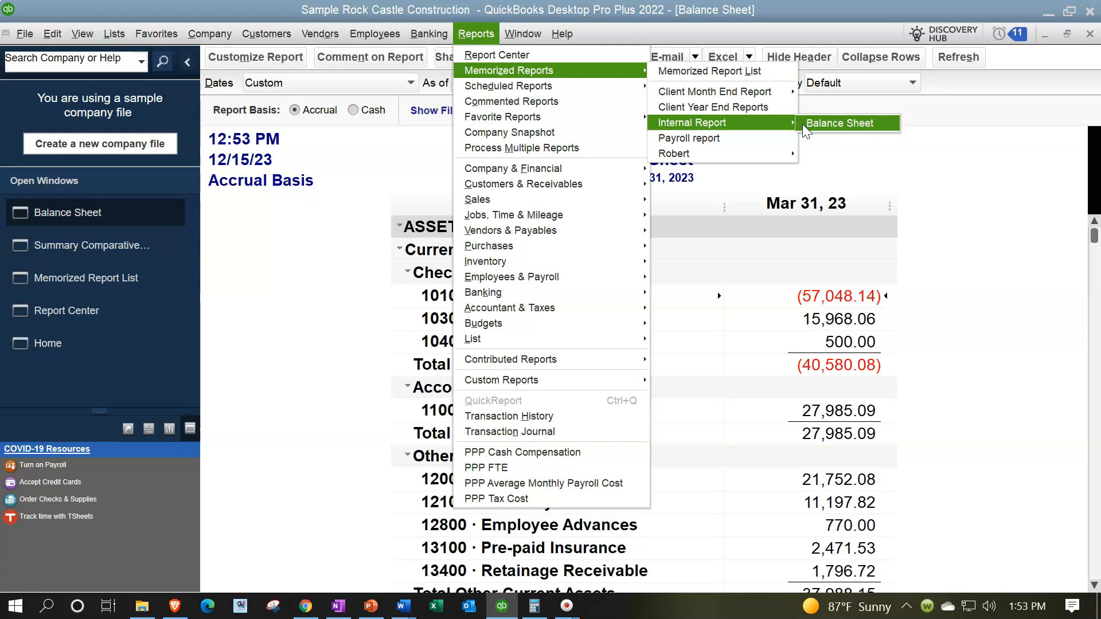
pyautogui.moveTo(797, 98)
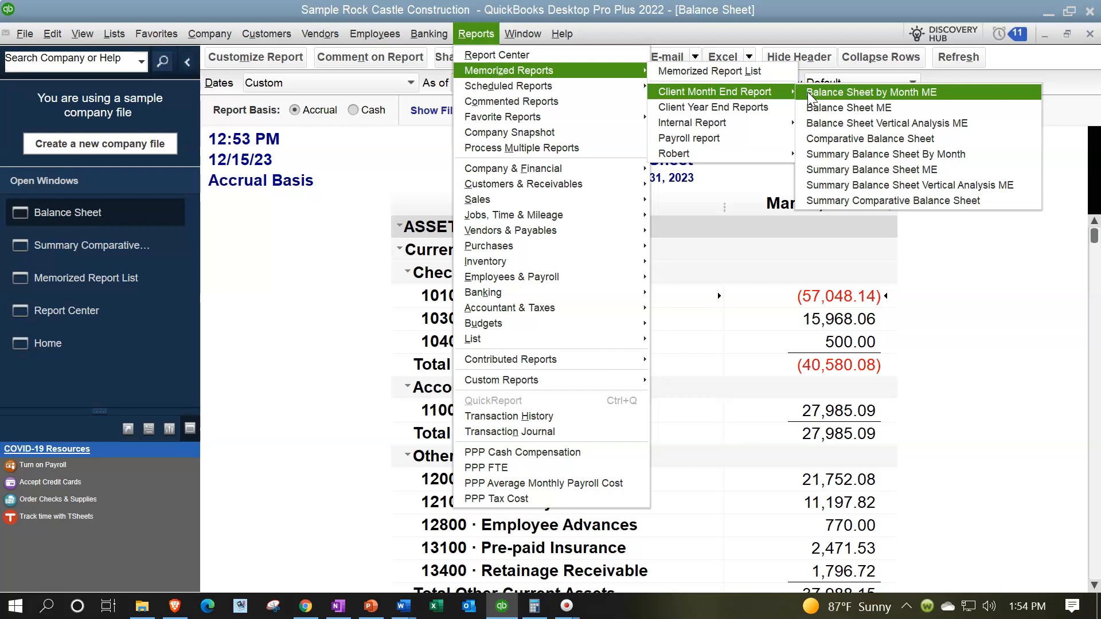
pyautogui.click(807, 92)
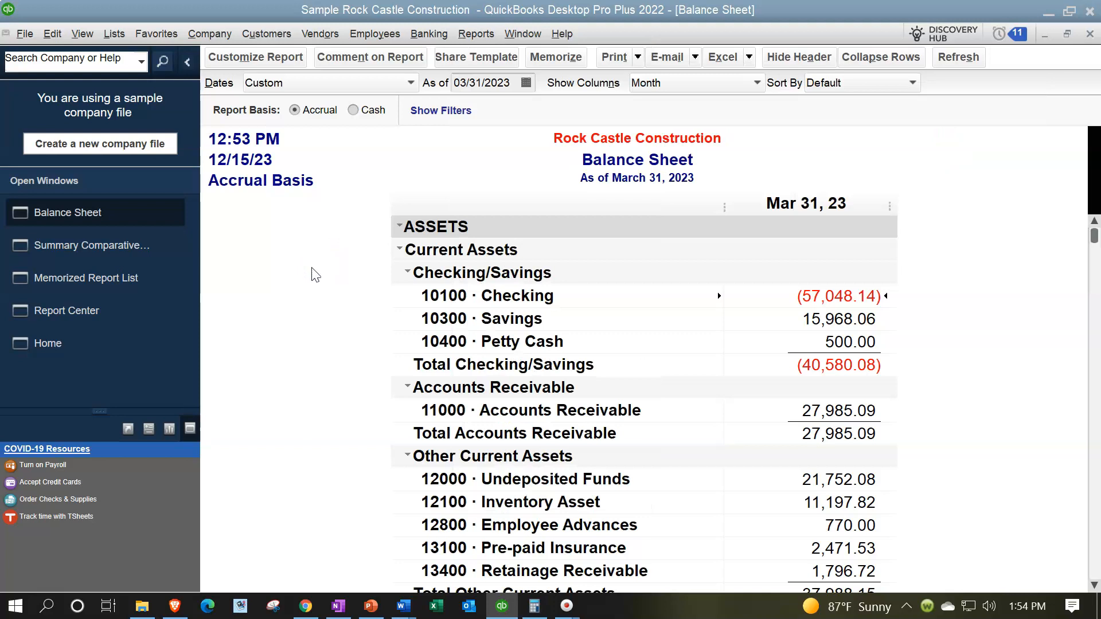
# Open the Trial Balance report from the Reports menu
pyautogui.click(485, 35)
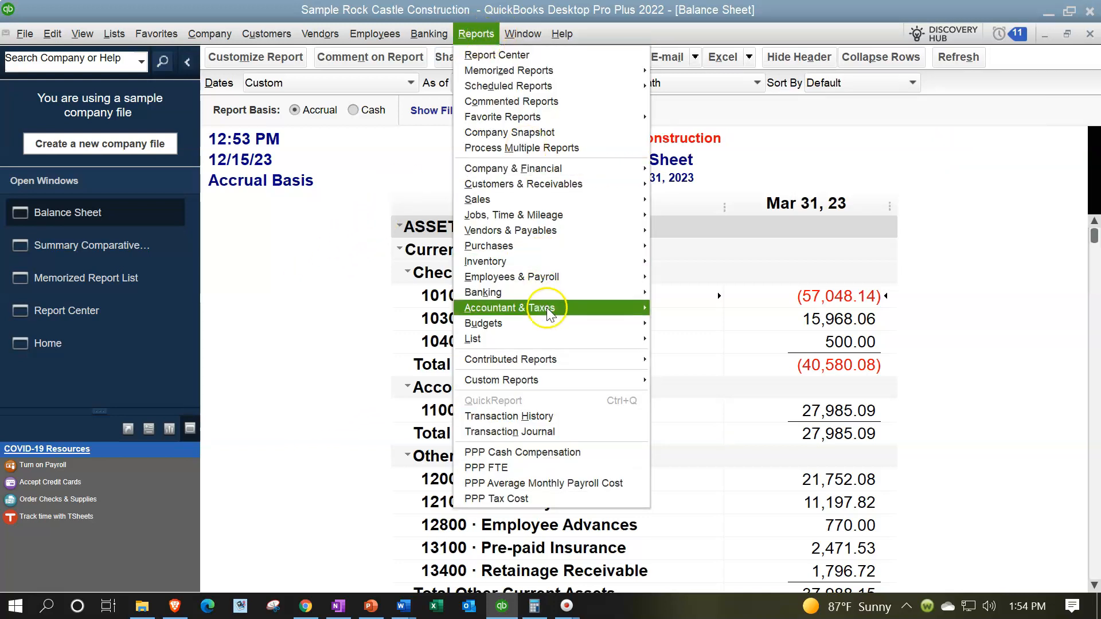
pyautogui.moveTo(546, 308)
pyautogui.click(665, 309)
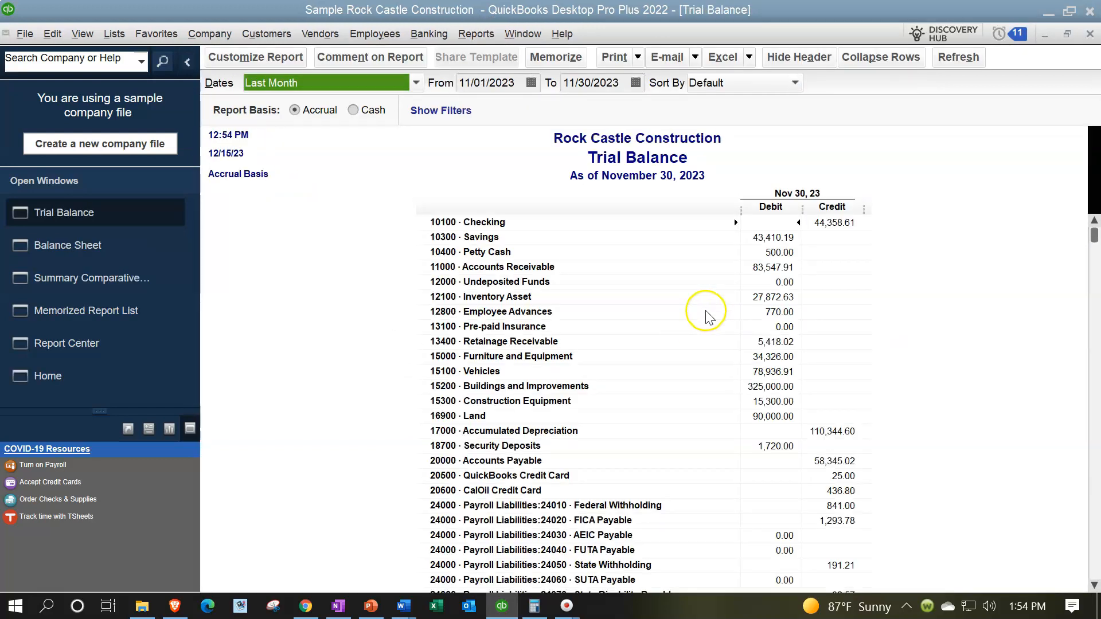
# Show Trial Balance negative numbers in parentheses and in bright red
pyautogui.click(257, 58)
pyautogui.click(688, 95)
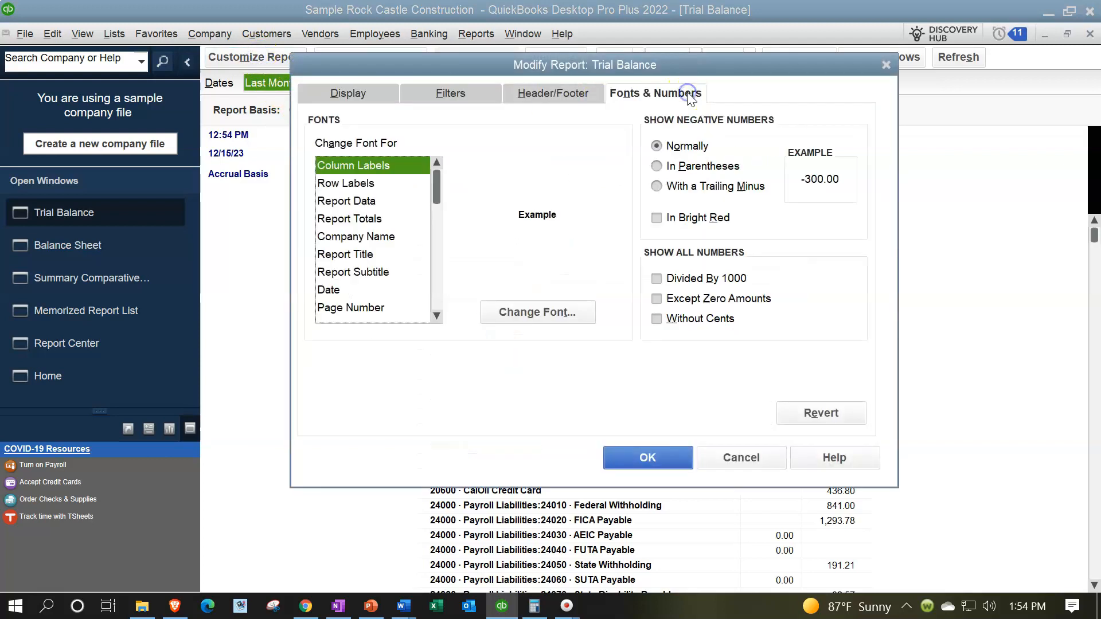
pyautogui.click(682, 170)
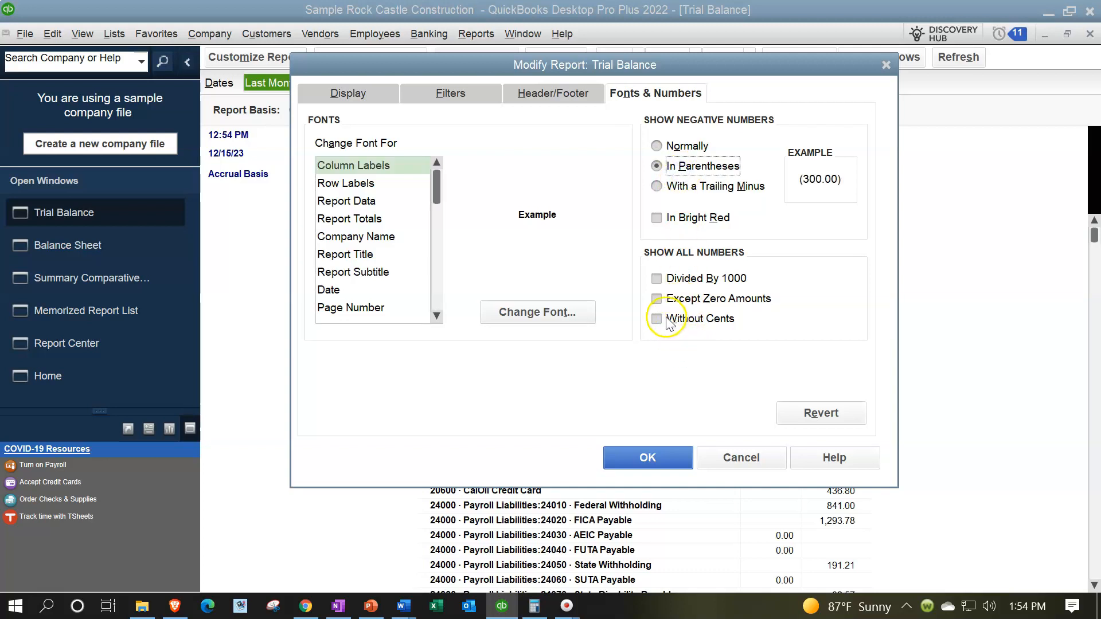
pyautogui.click(658, 218)
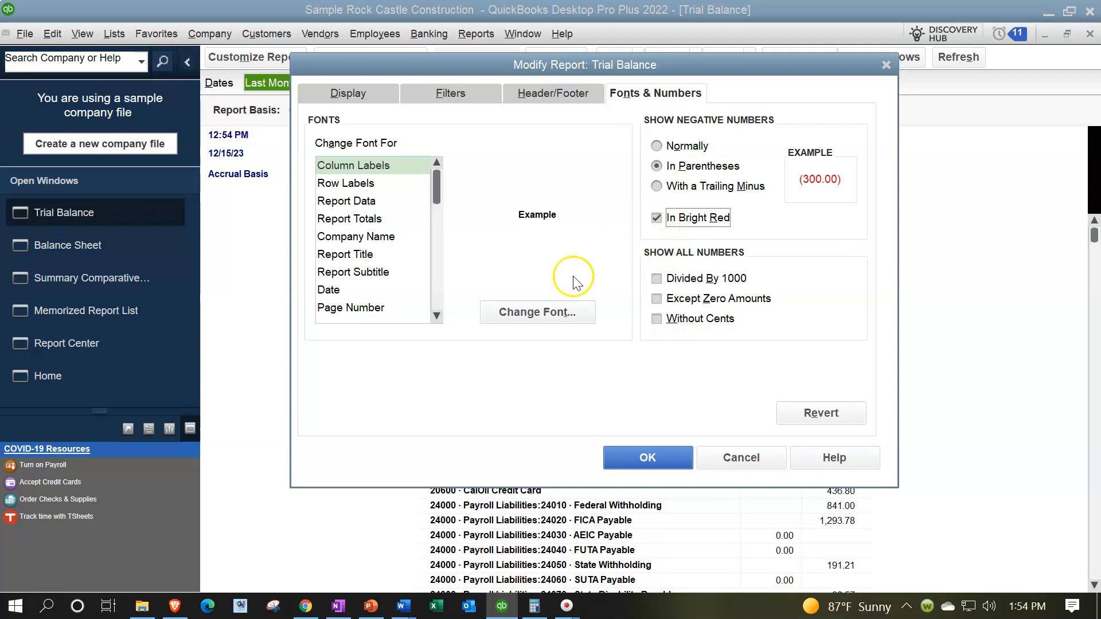
# Set the column labels font to 14 points, apply it to all related fonts, and apply the changes
pyautogui.click(539, 310)
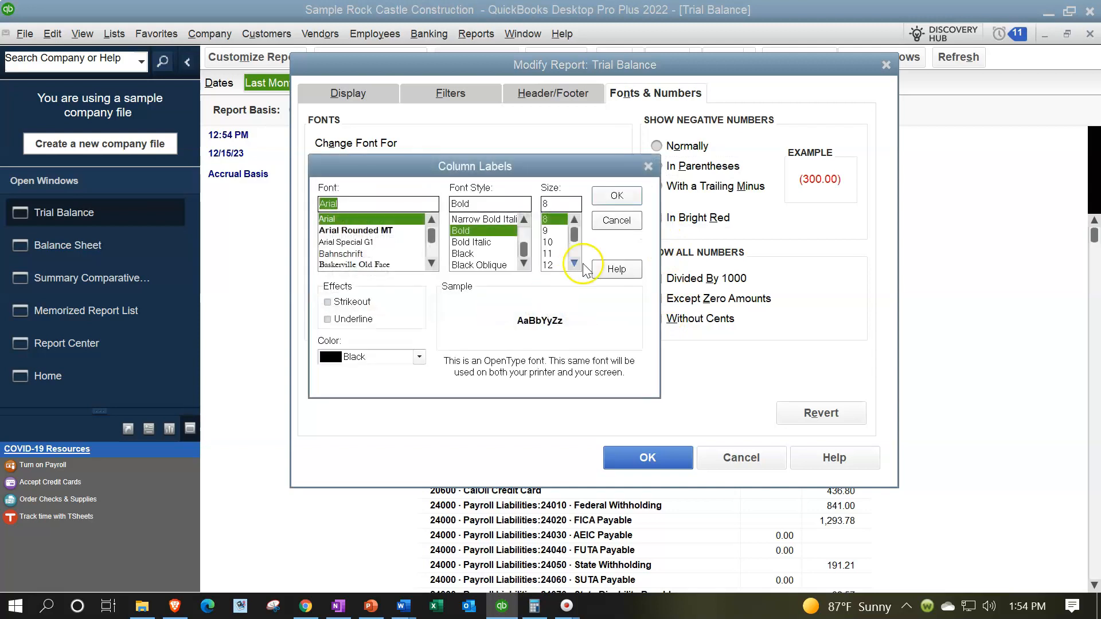
pyautogui.click(574, 263)
pyautogui.click(574, 263)
pyautogui.click(548, 254)
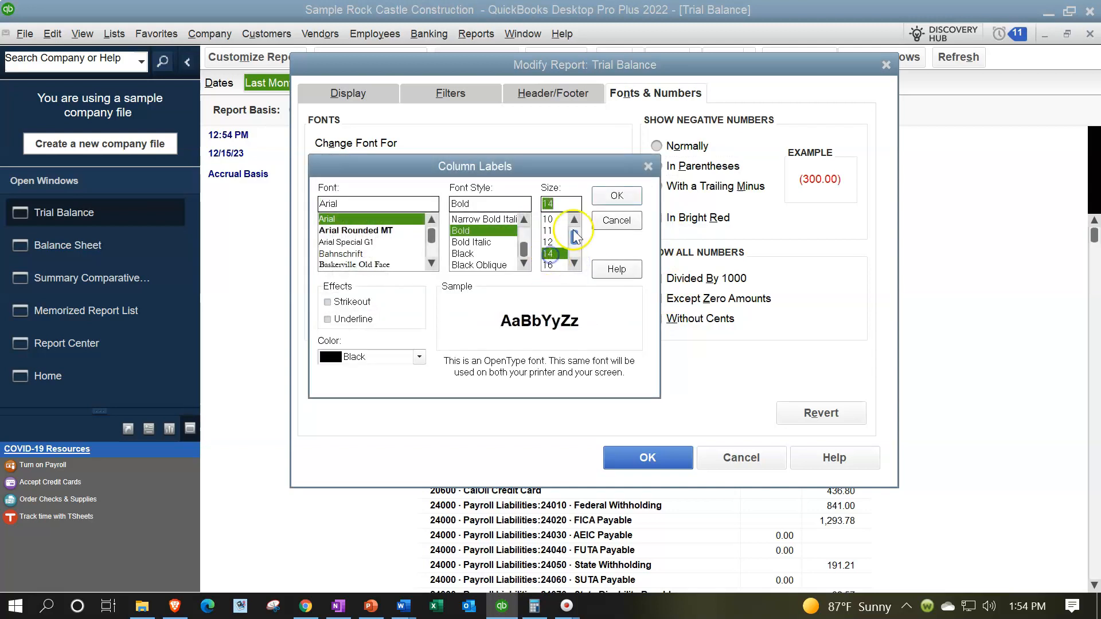
pyautogui.click(600, 197)
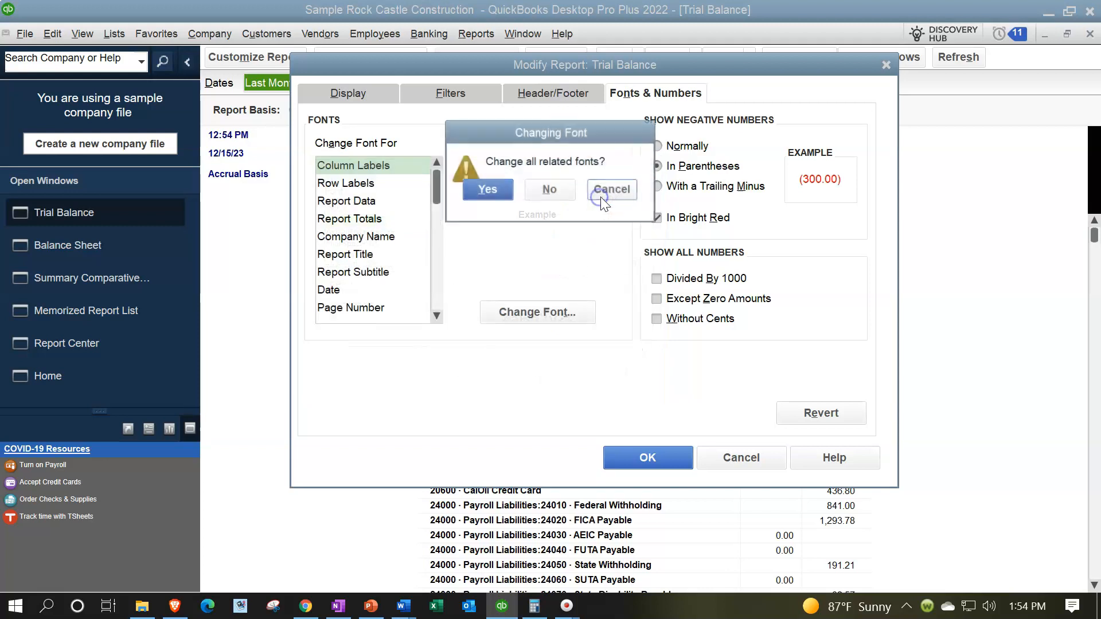
pyautogui.click(488, 189)
pyautogui.click(623, 455)
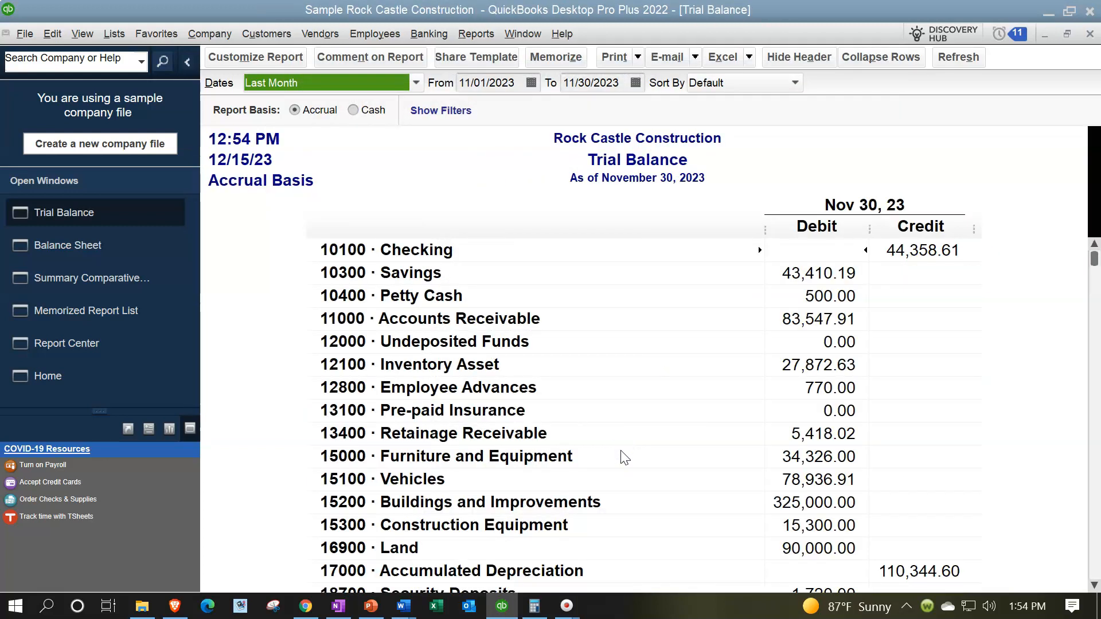
# Memorize the customized Trial Balance into the Internal Report group
pyautogui.scroll(-17, 625, 456)
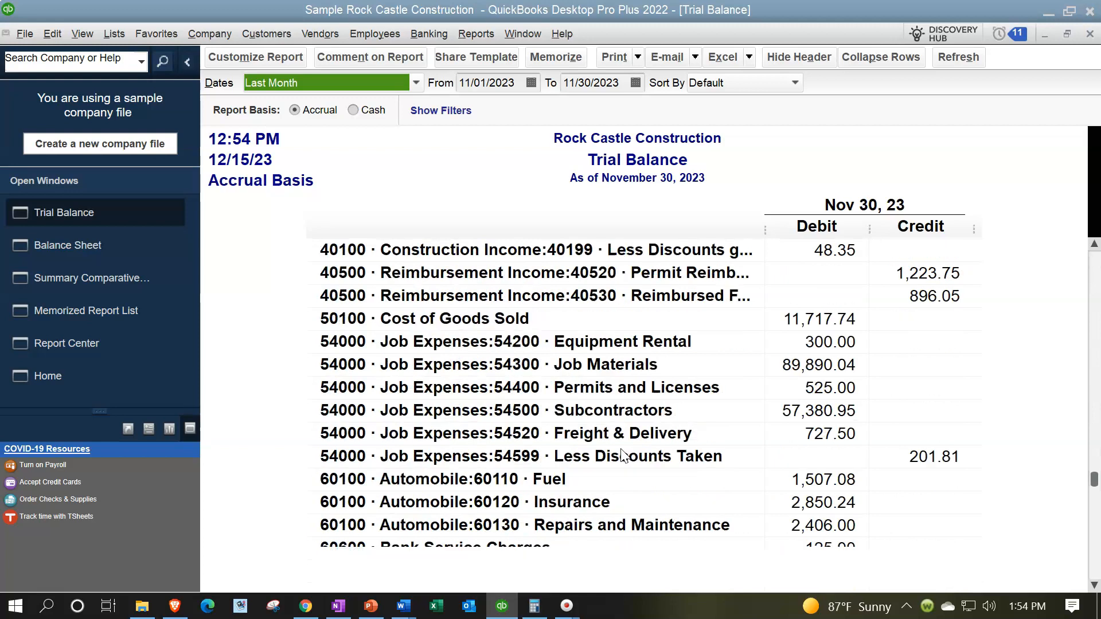
pyautogui.scroll(17, 624, 456)
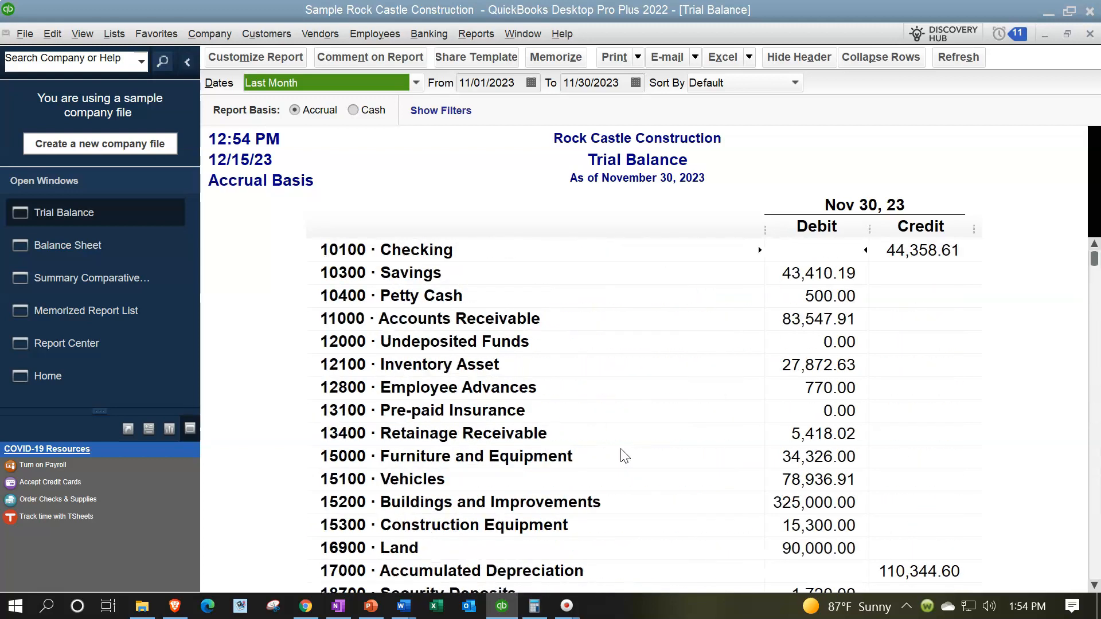
pyautogui.click(617, 438)
pyautogui.click(617, 433)
pyautogui.click(555, 56)
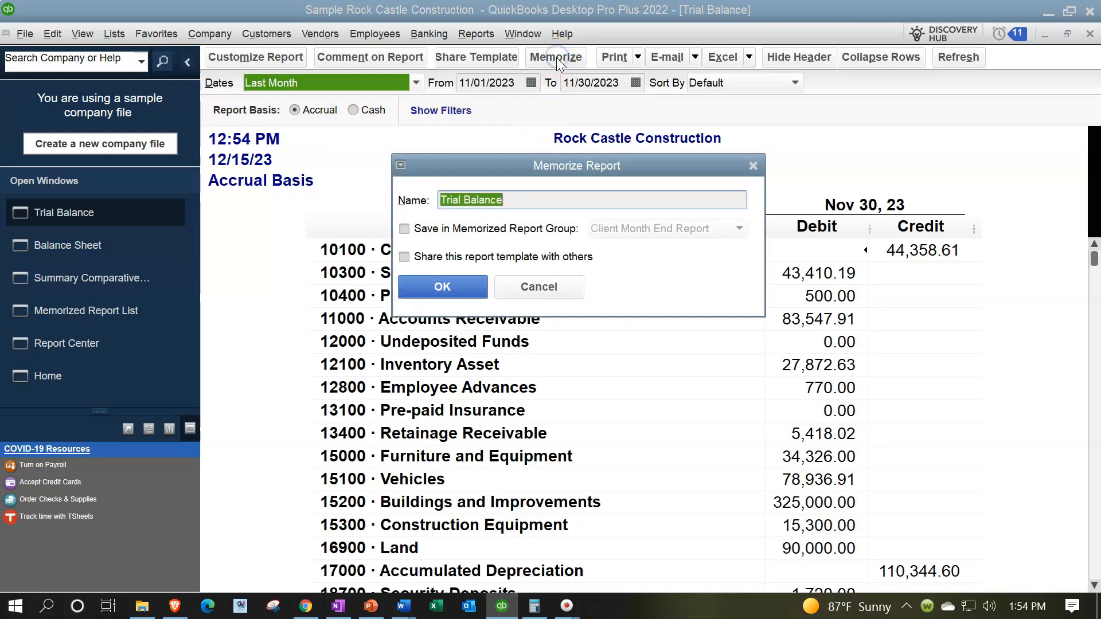
pyautogui.click(405, 228)
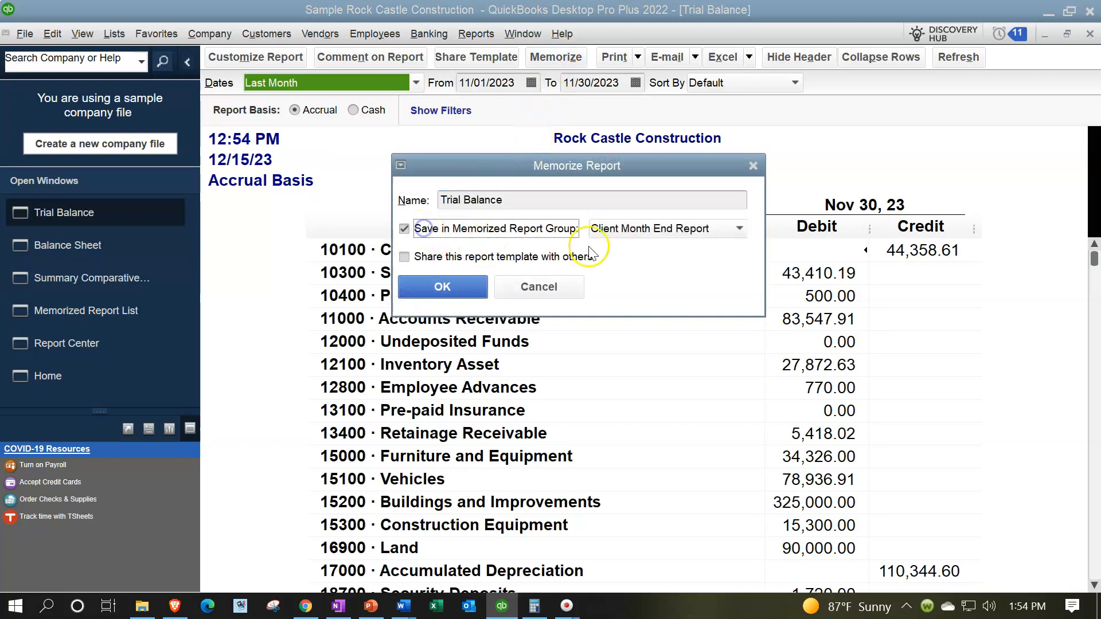
pyautogui.click(699, 230)
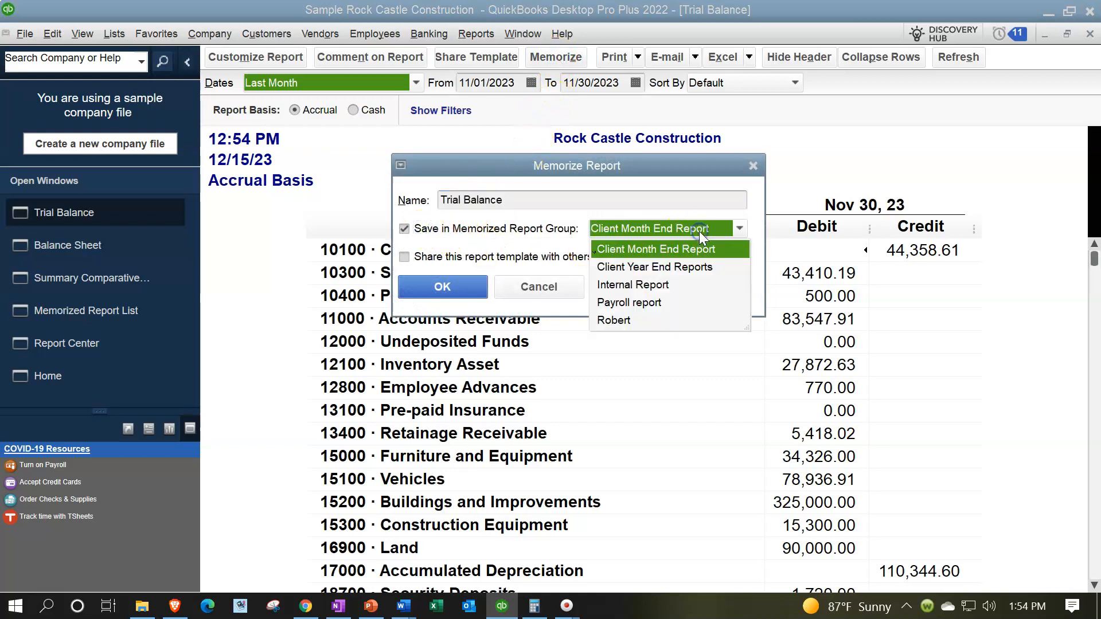
pyautogui.click(651, 285)
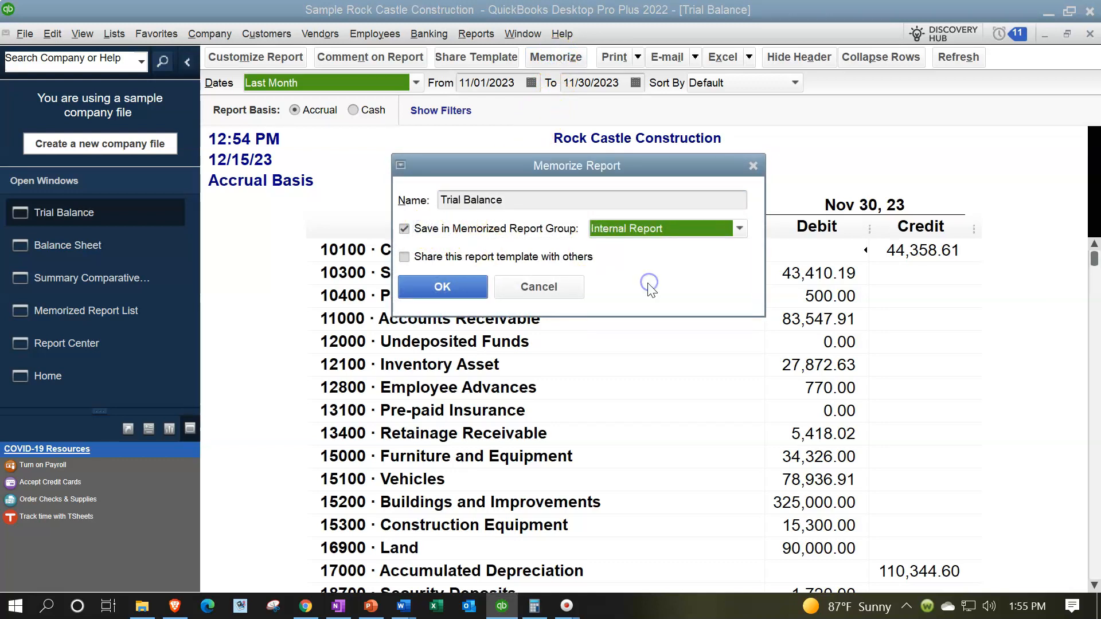
pyautogui.click(458, 287)
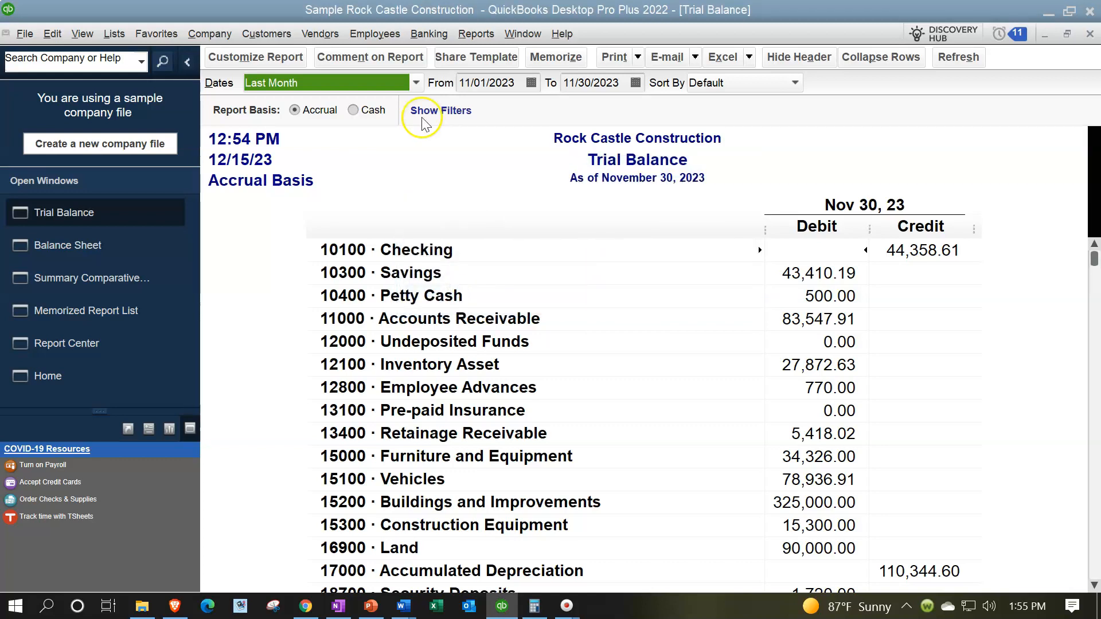
# Check the Memorized Report List, close it, and go to the Report Center
pyautogui.click(97, 315)
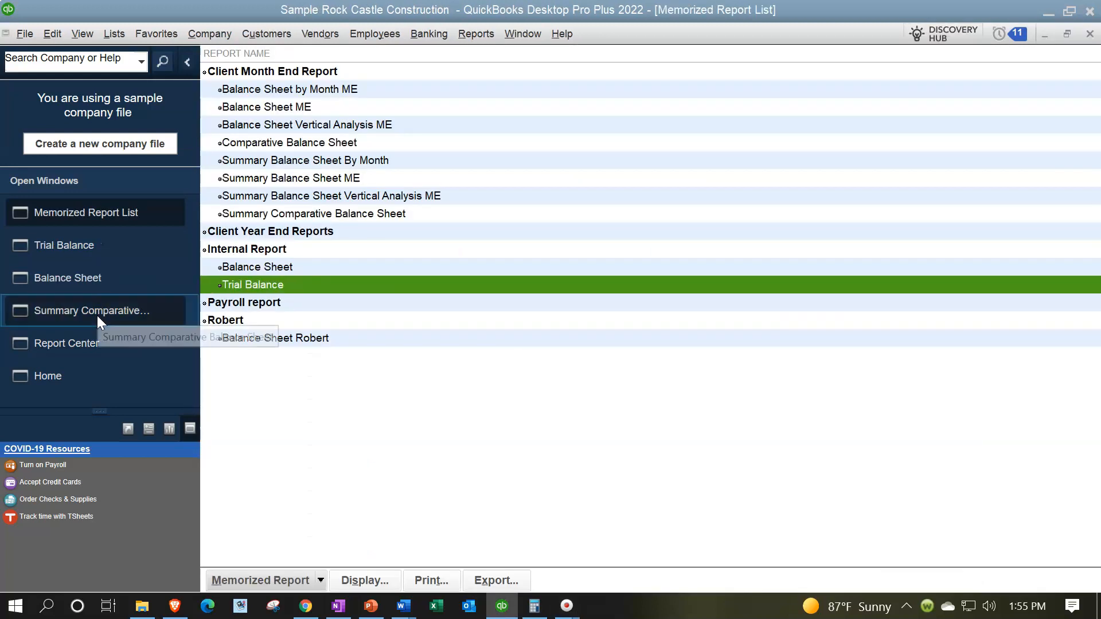
pyautogui.click(1089, 35)
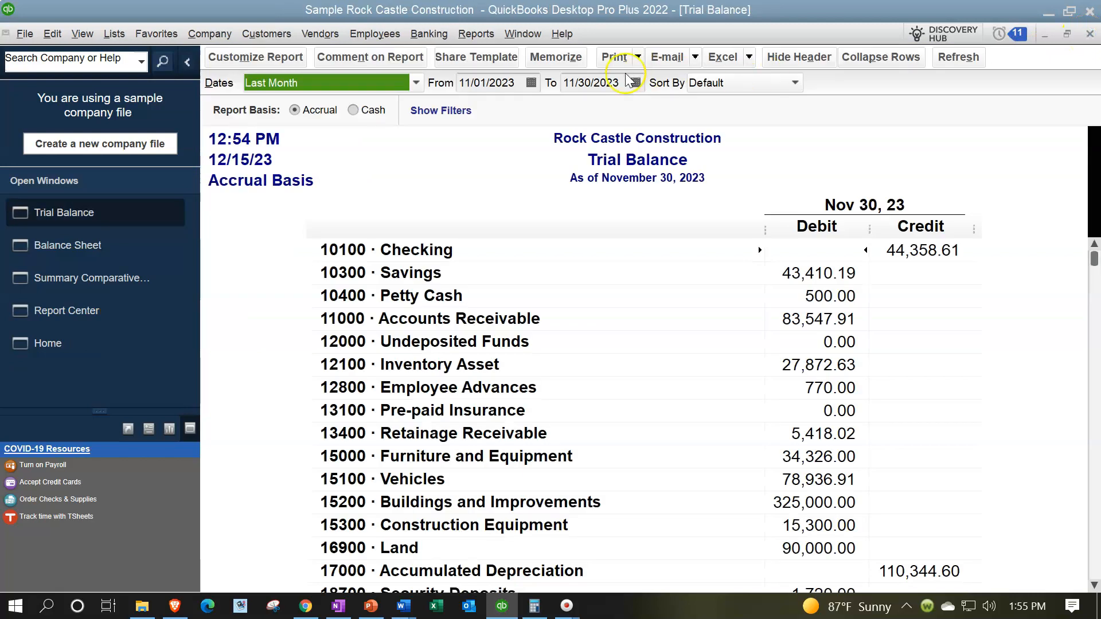
pyautogui.click(474, 34)
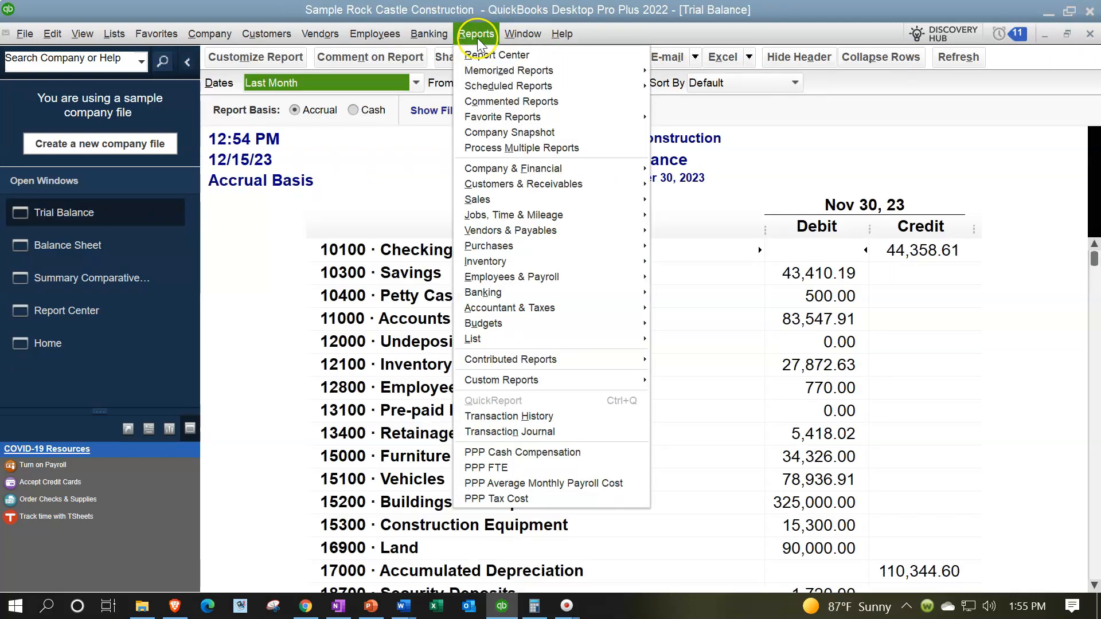
pyautogui.click(486, 55)
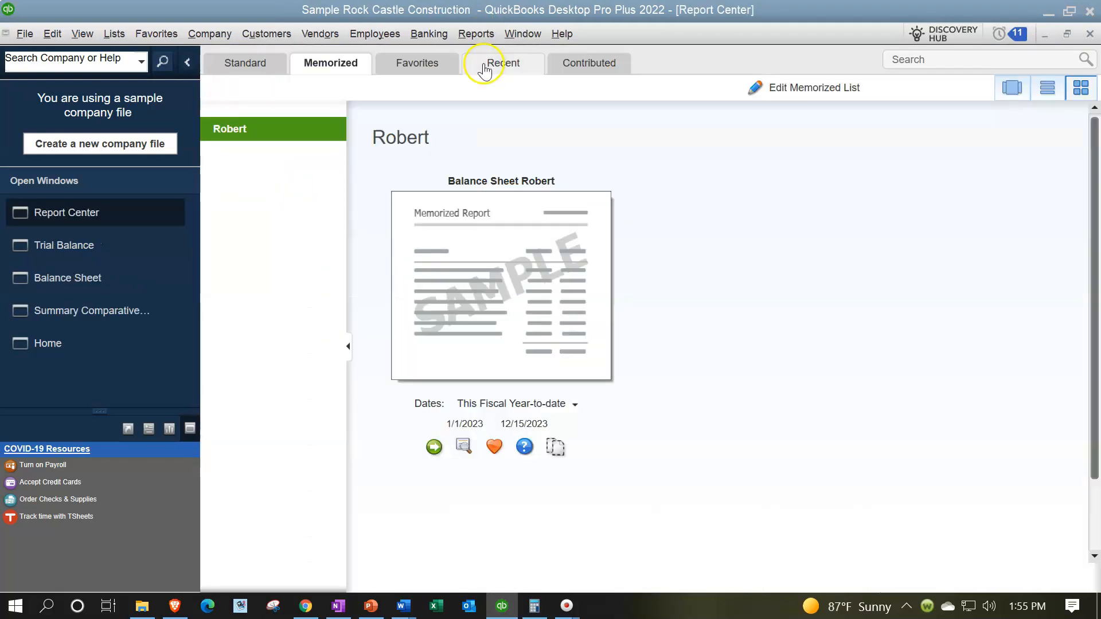
# On the Memorized tab, list Client Month End Report in List View, then select Internal Report
pyautogui.click(251, 64)
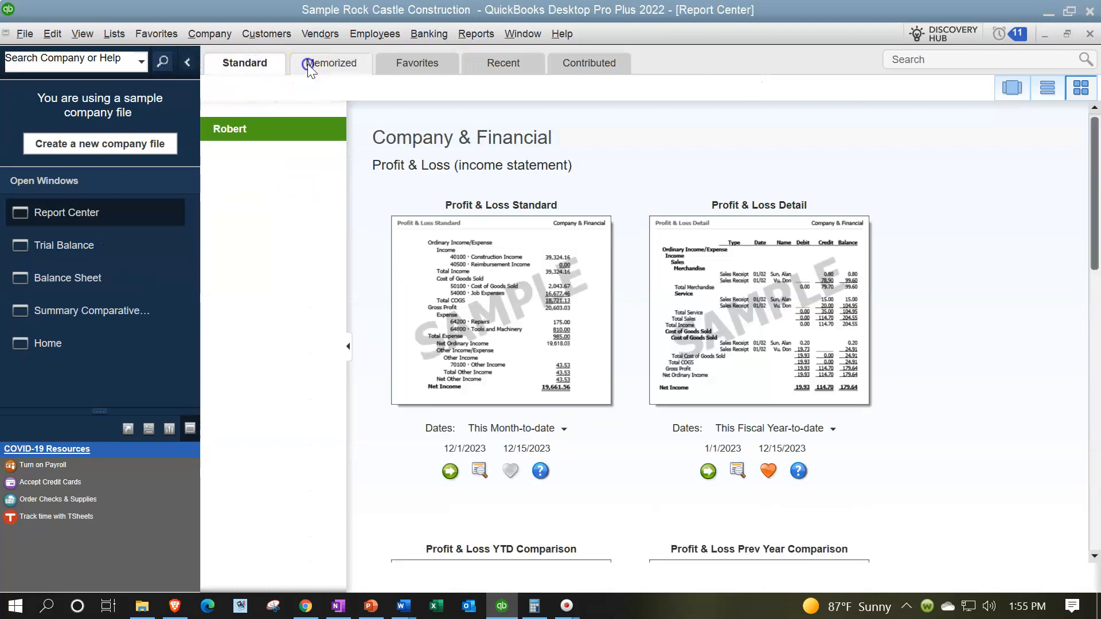
pyautogui.click(307, 68)
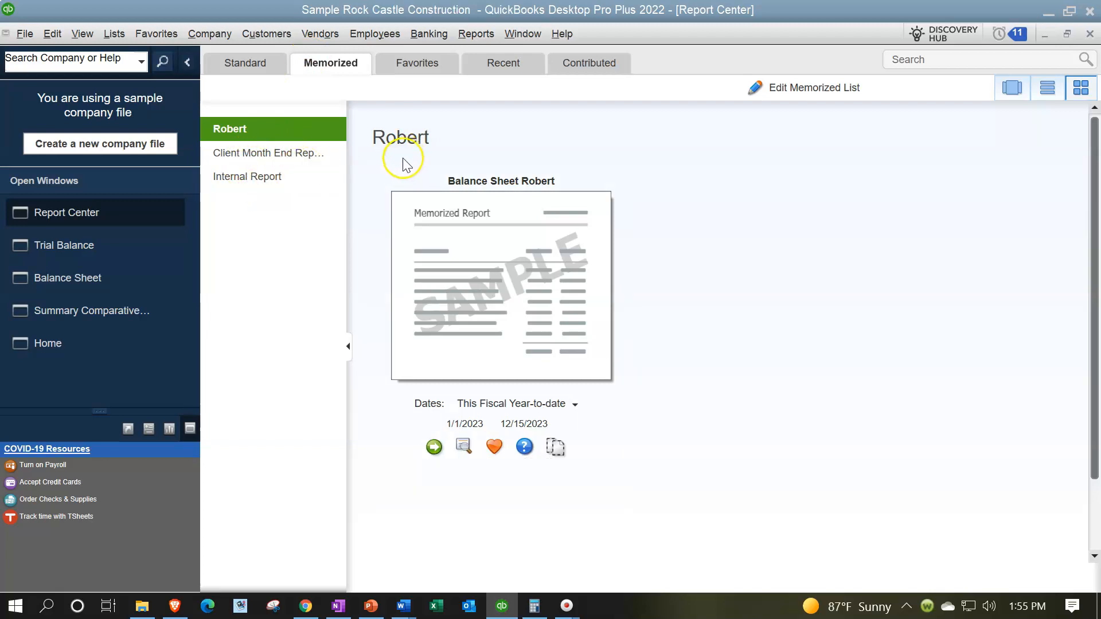
pyautogui.click(291, 156)
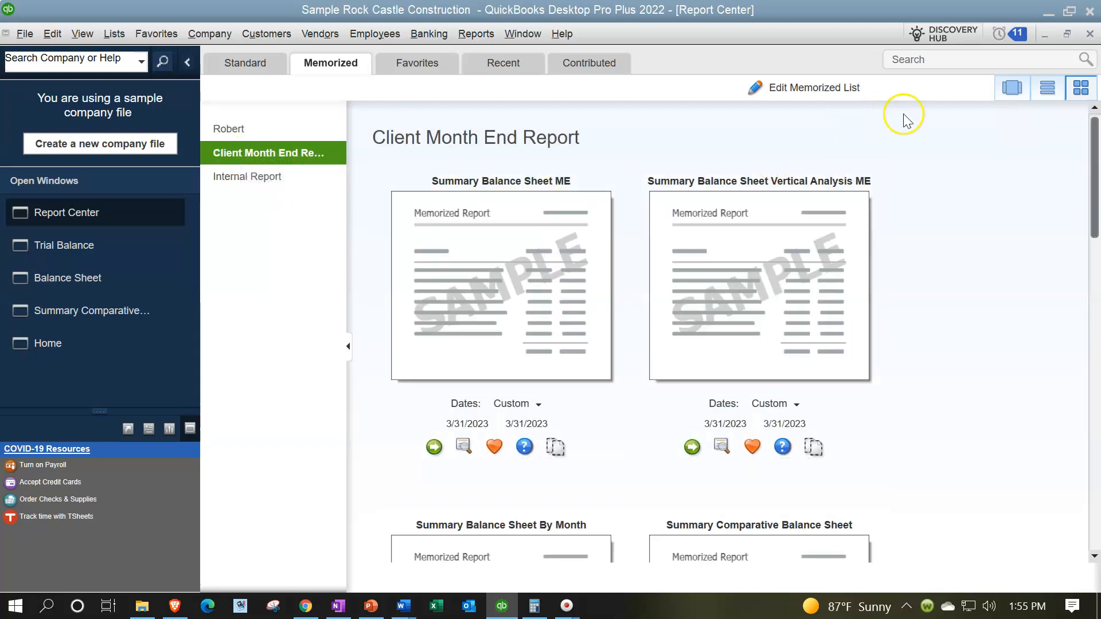
pyautogui.click(1047, 88)
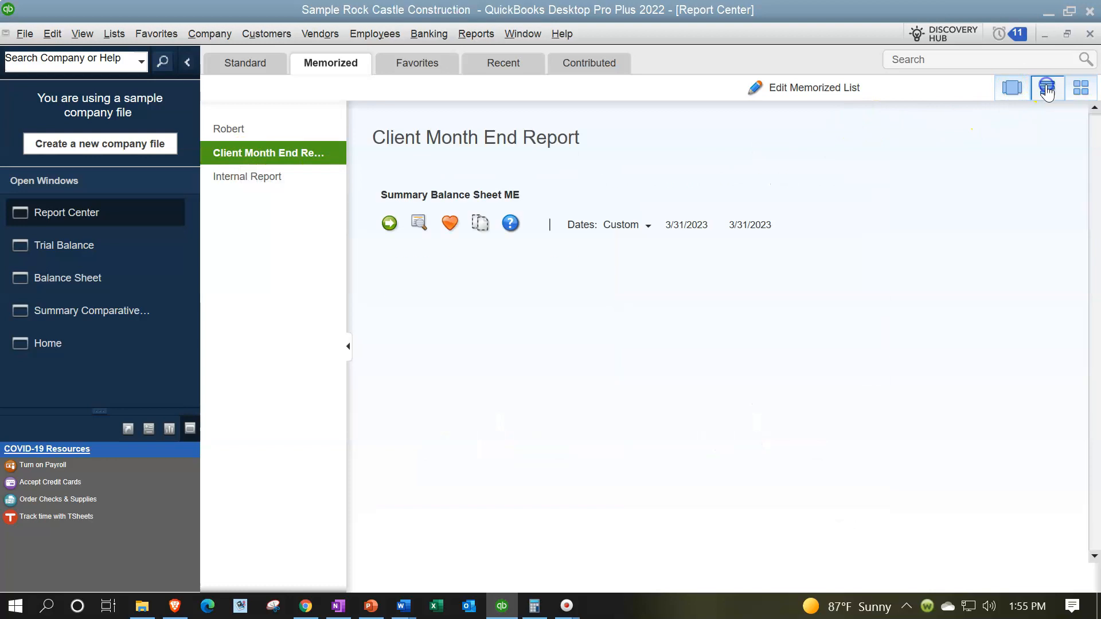
pyautogui.scroll(-5, 845, 367)
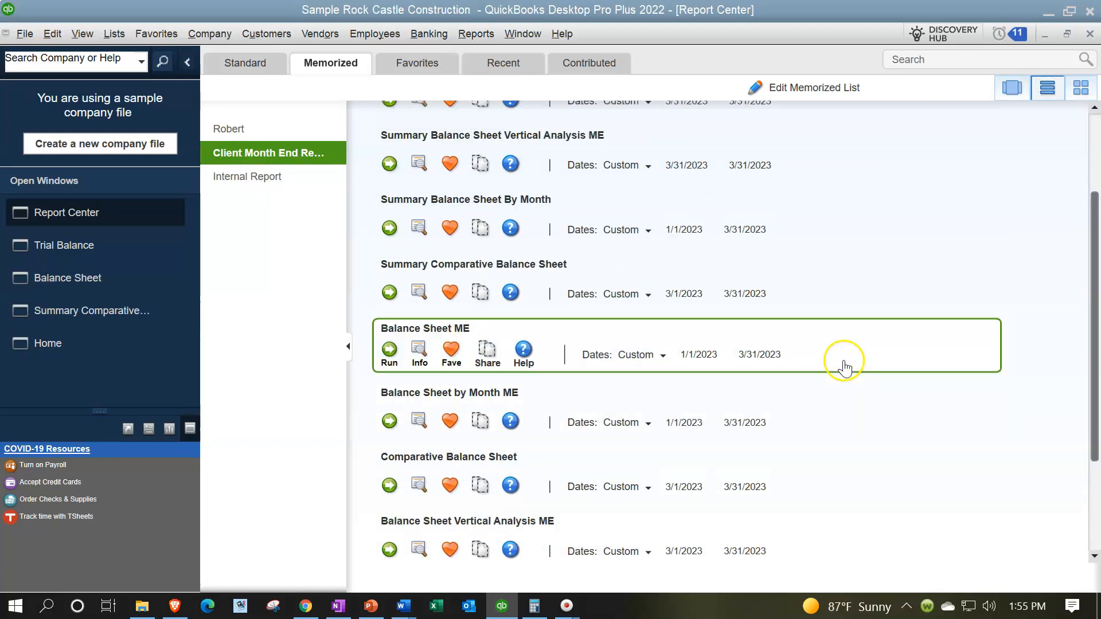
pyautogui.scroll(4, 844, 367)
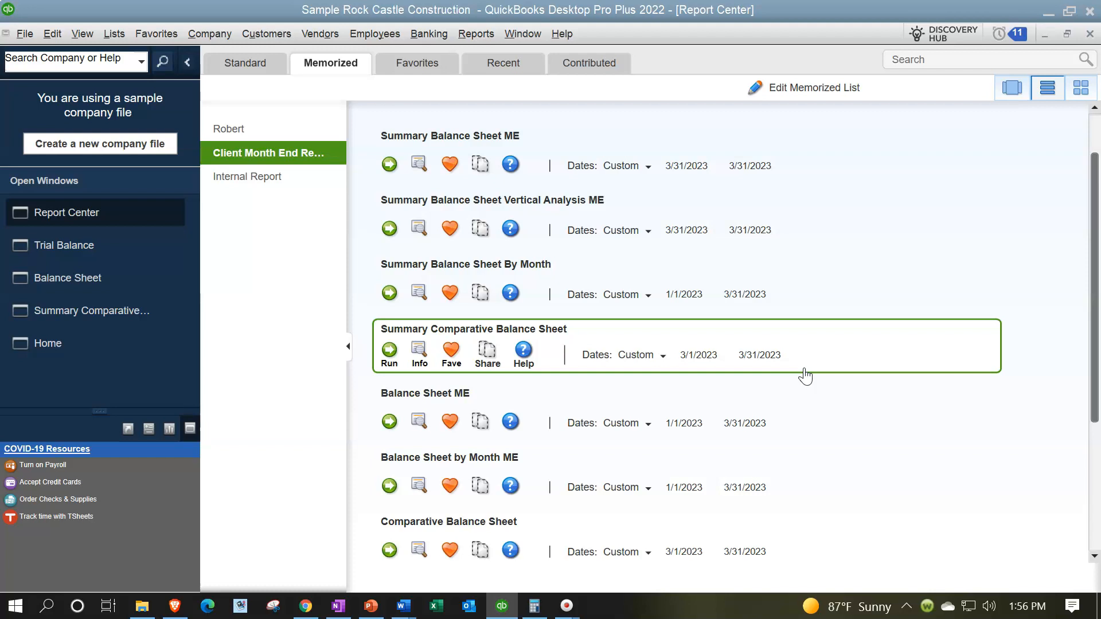
pyautogui.click(278, 180)
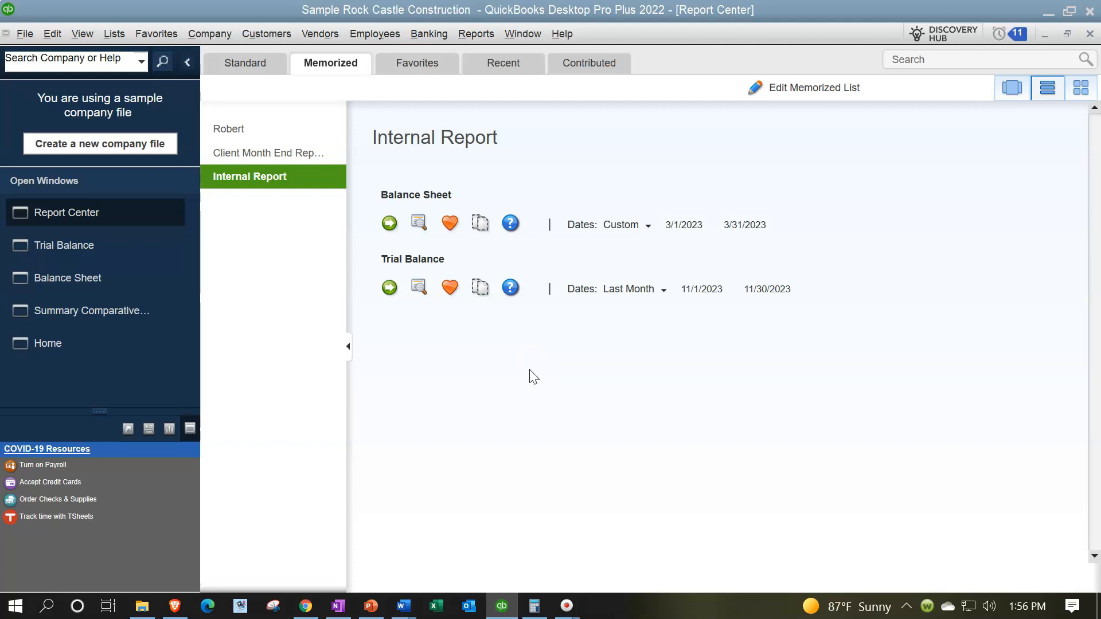
# Select the Client Month End Report group and scroll through its memorized balance sheets
pyautogui.click(261, 152)
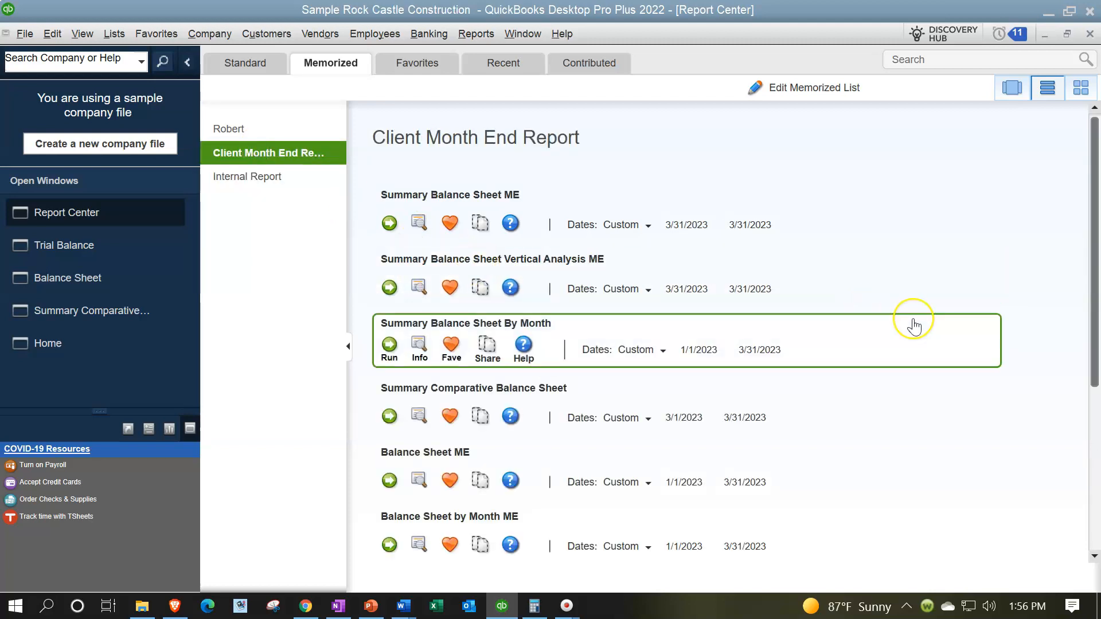
pyautogui.scroll(-5, 914, 322)
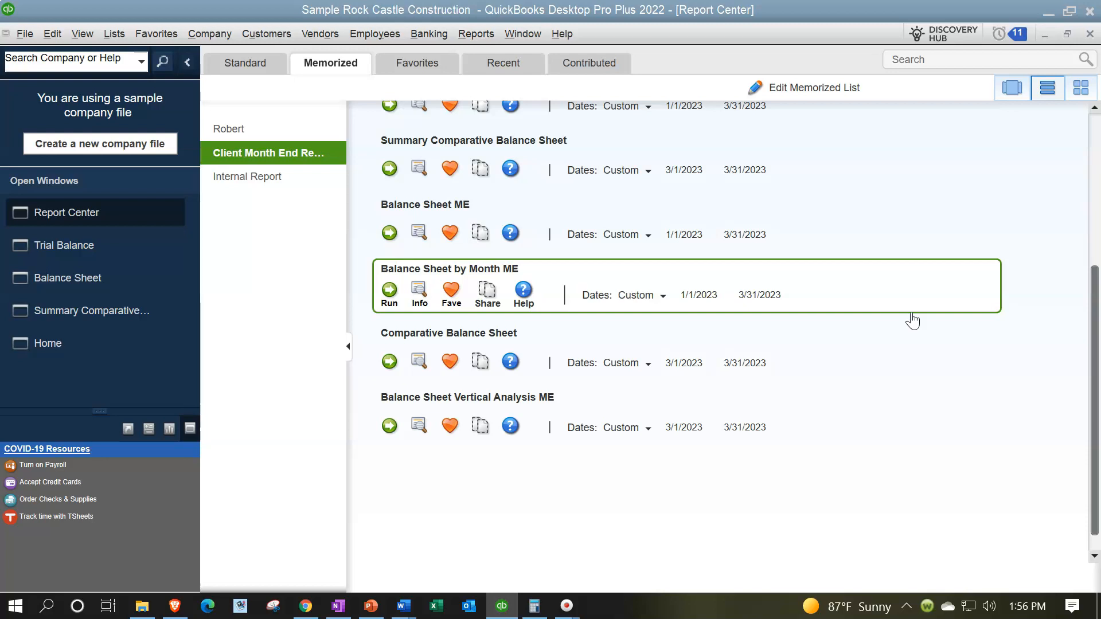
pyautogui.scroll(5, 913, 321)
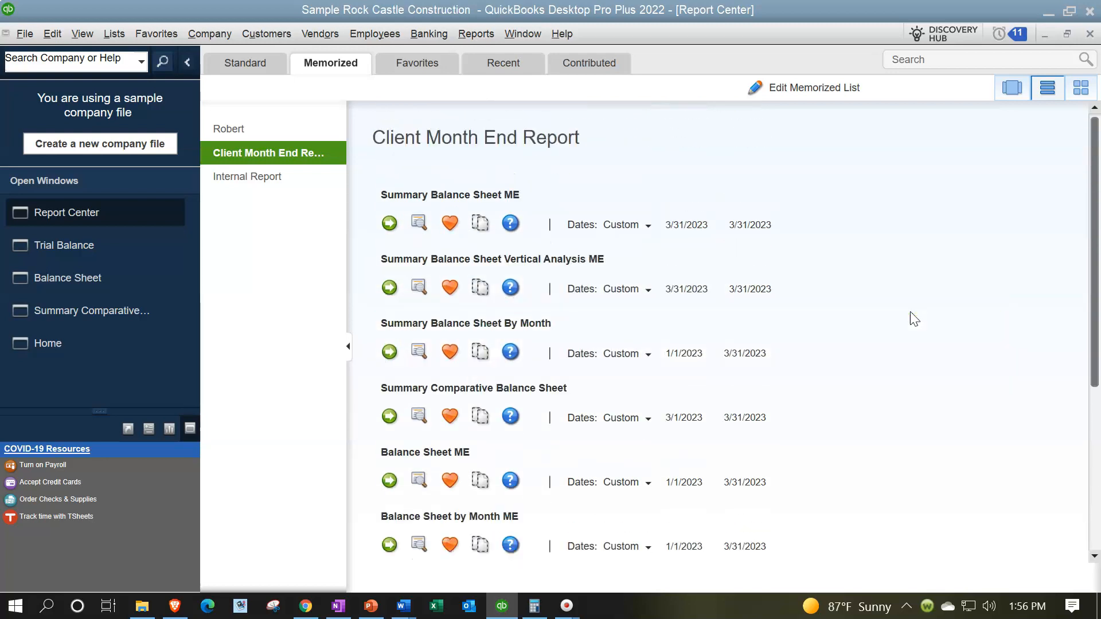